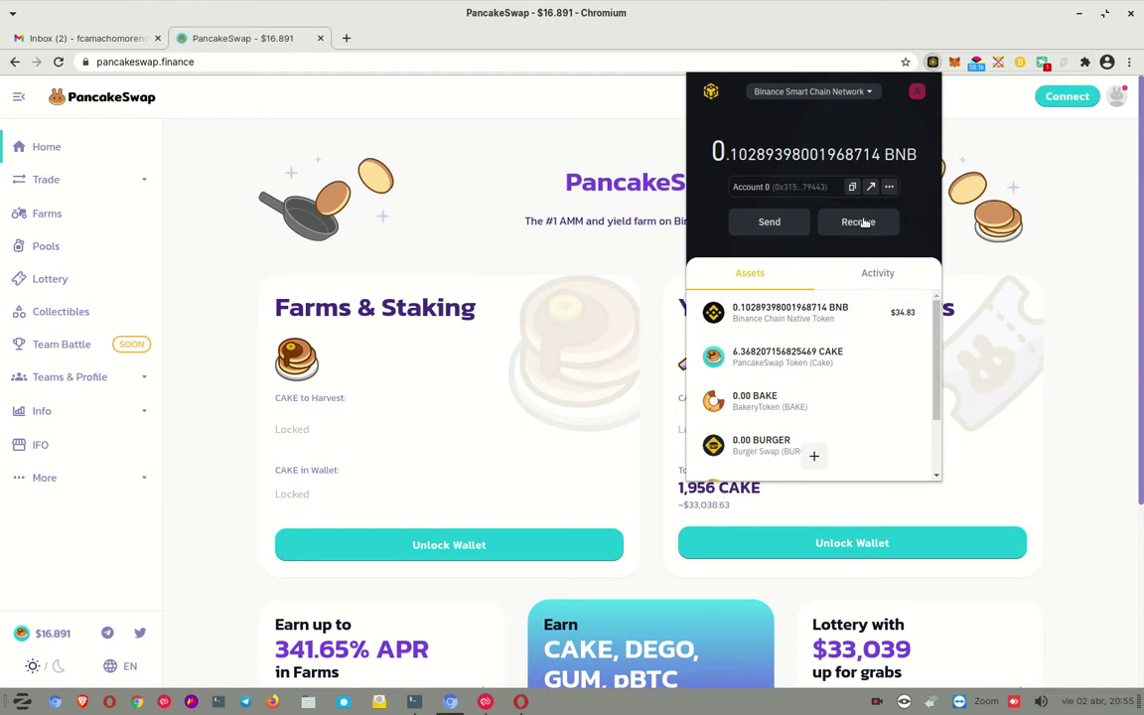
# Set up a Wallet Direct transfer of 5 CAKE from the Binance.com account to the Binance Chain Wallet and proceed to its confirmation
pyautogui.click(862, 223)
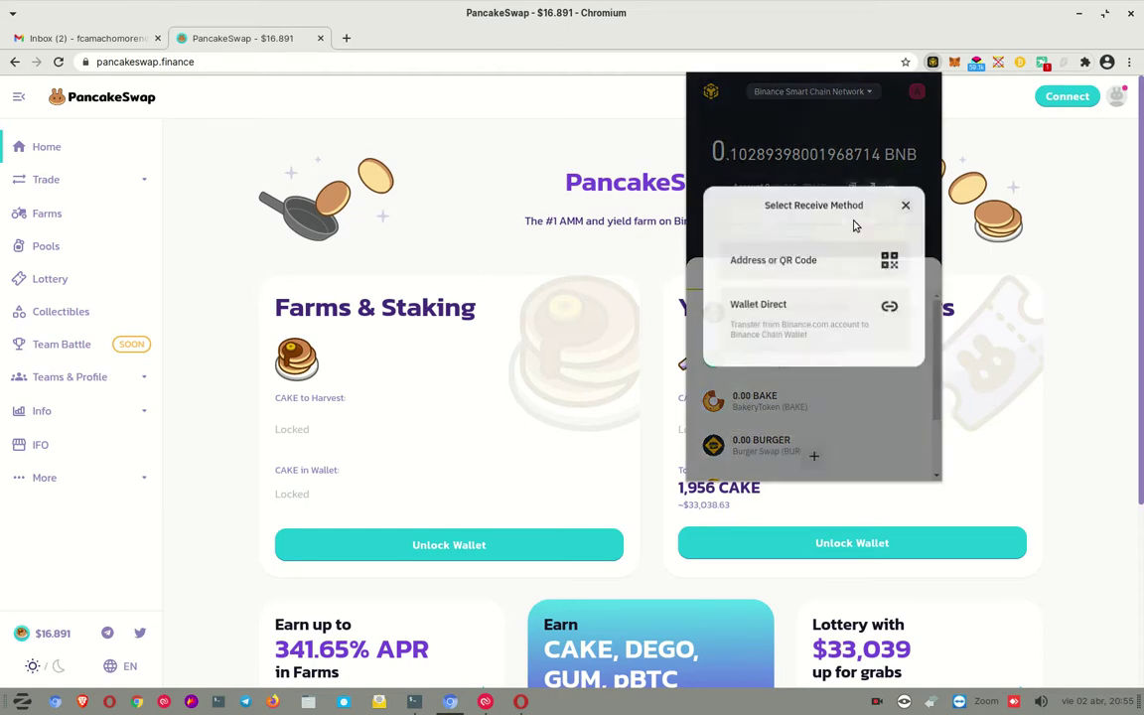
pyautogui.click(790, 310)
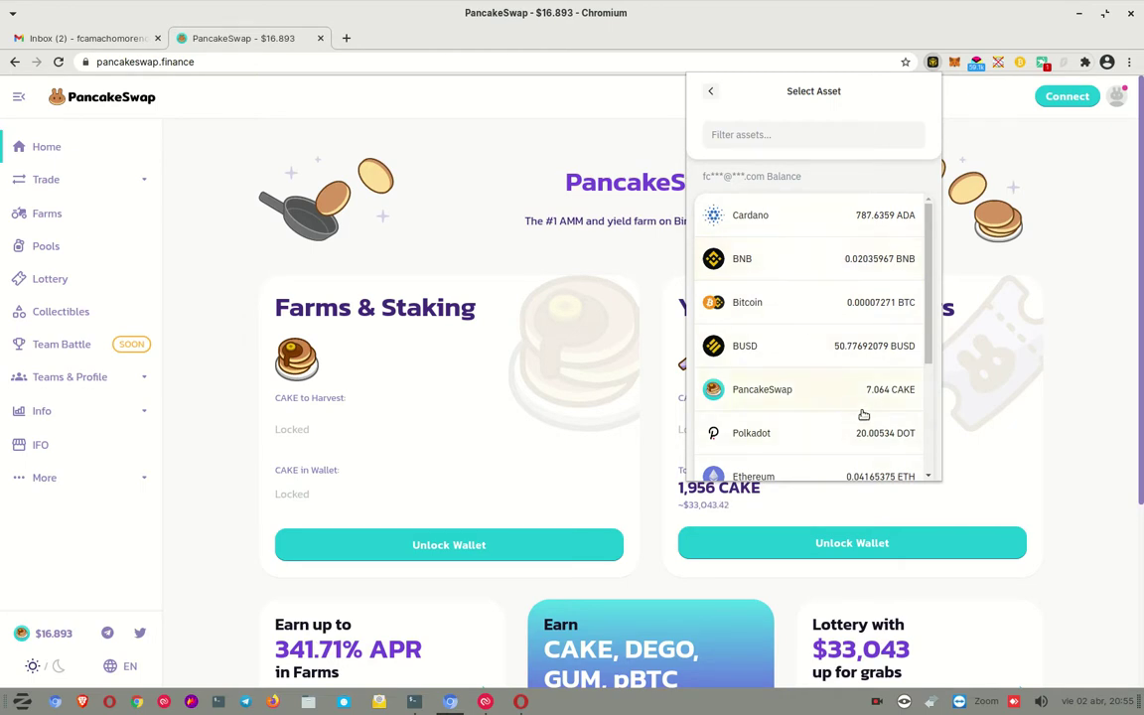
pyautogui.click(777, 390)
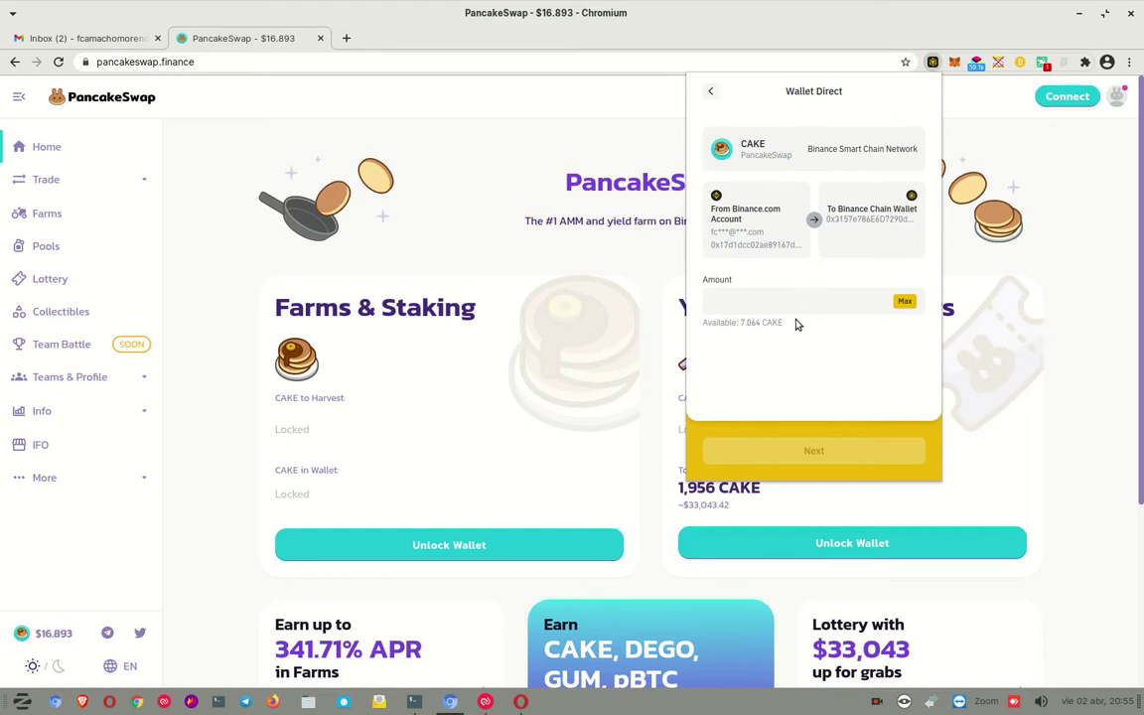
pyautogui.click(773, 300)
pyautogui.write('5')
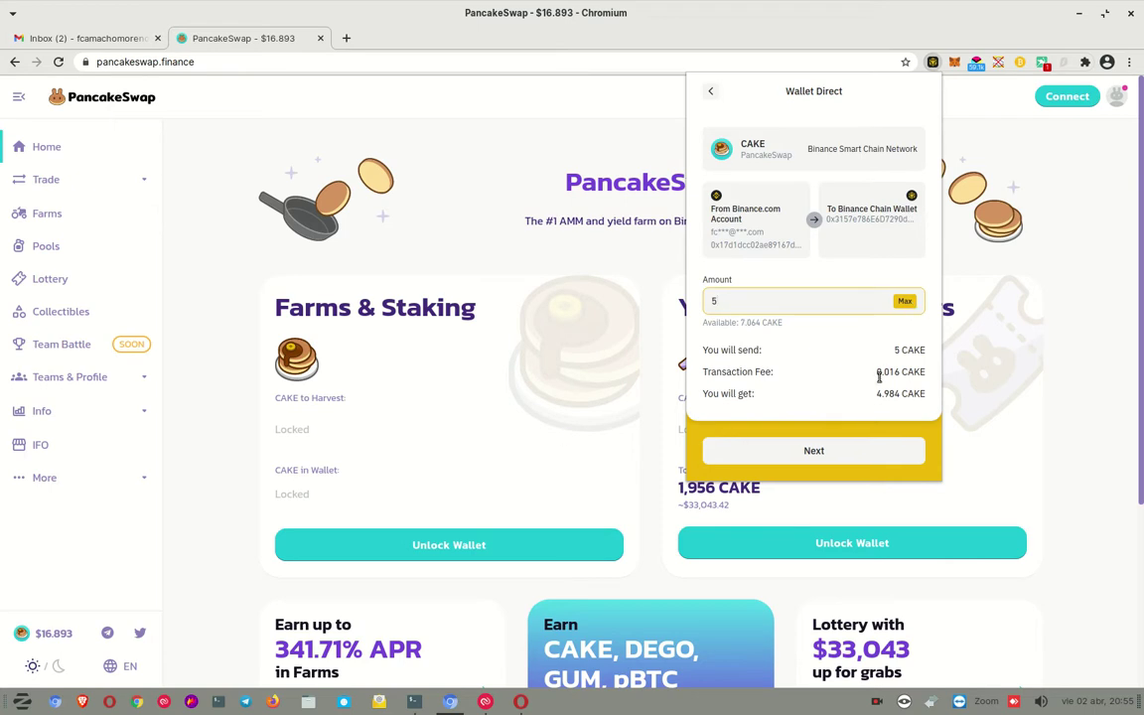
pyautogui.moveTo(876, 372); pyautogui.dragTo(933, 371)
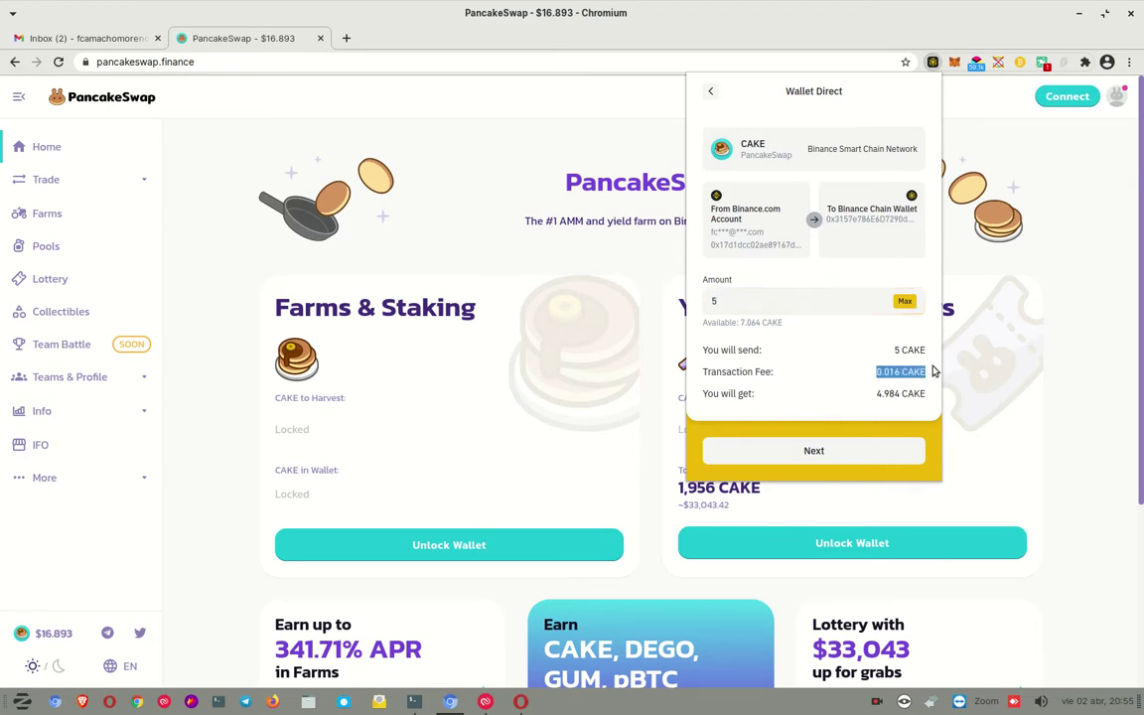
pyautogui.click(825, 455)
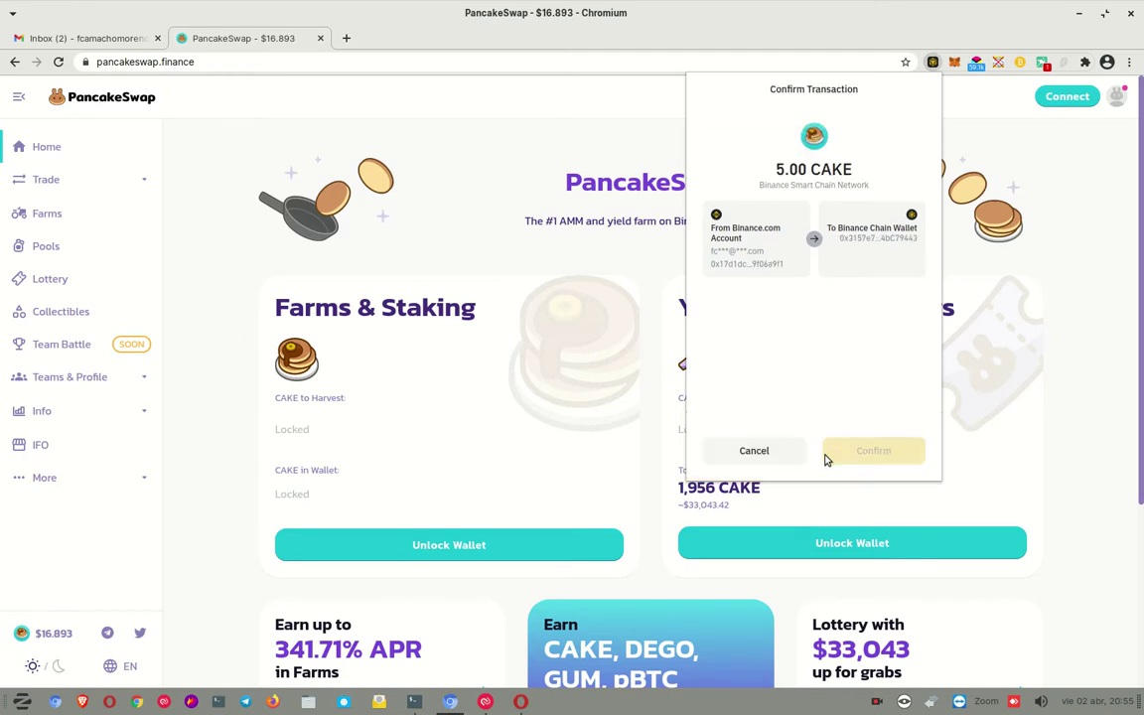
# Examine the phone, email and Google verification code fields on the transfer confirmation, and close the wallet without confirming
pyautogui.scroll(-2, 914, 344)
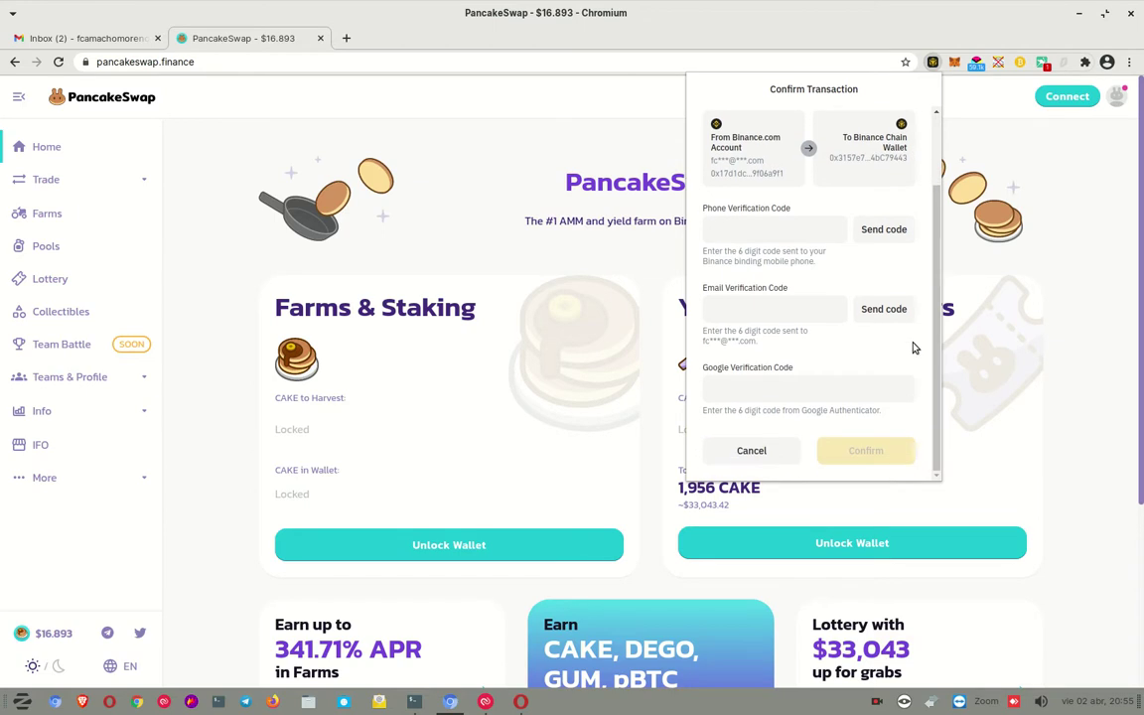
pyautogui.click(748, 229)
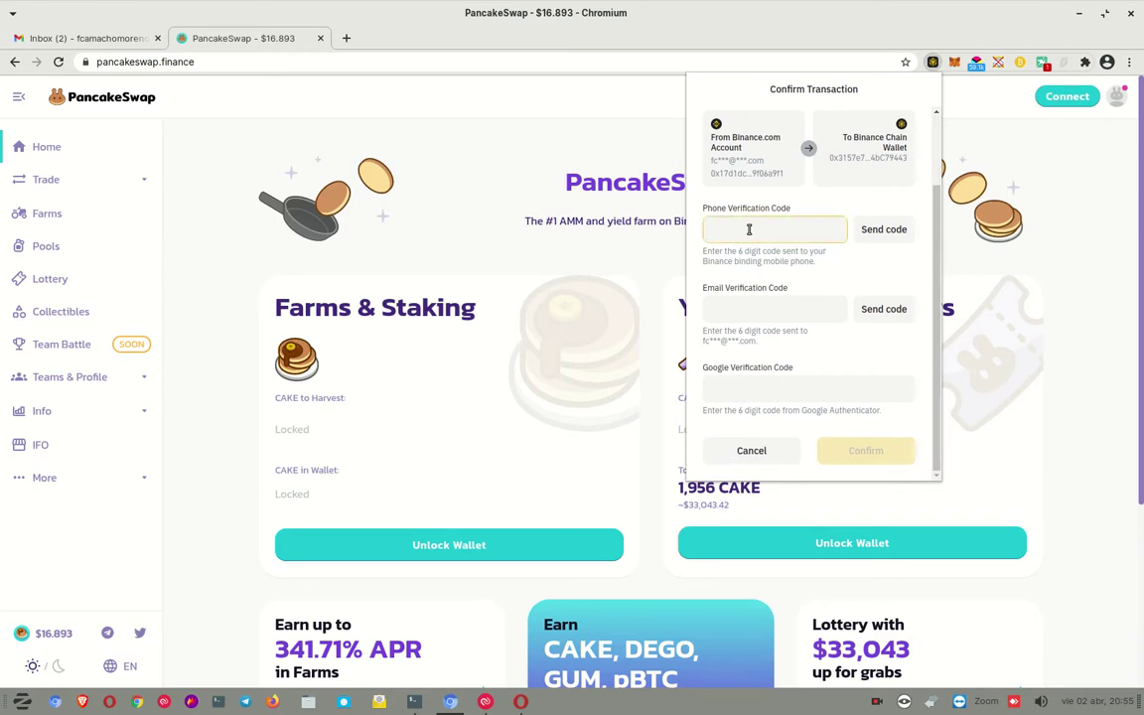
pyautogui.click(767, 309)
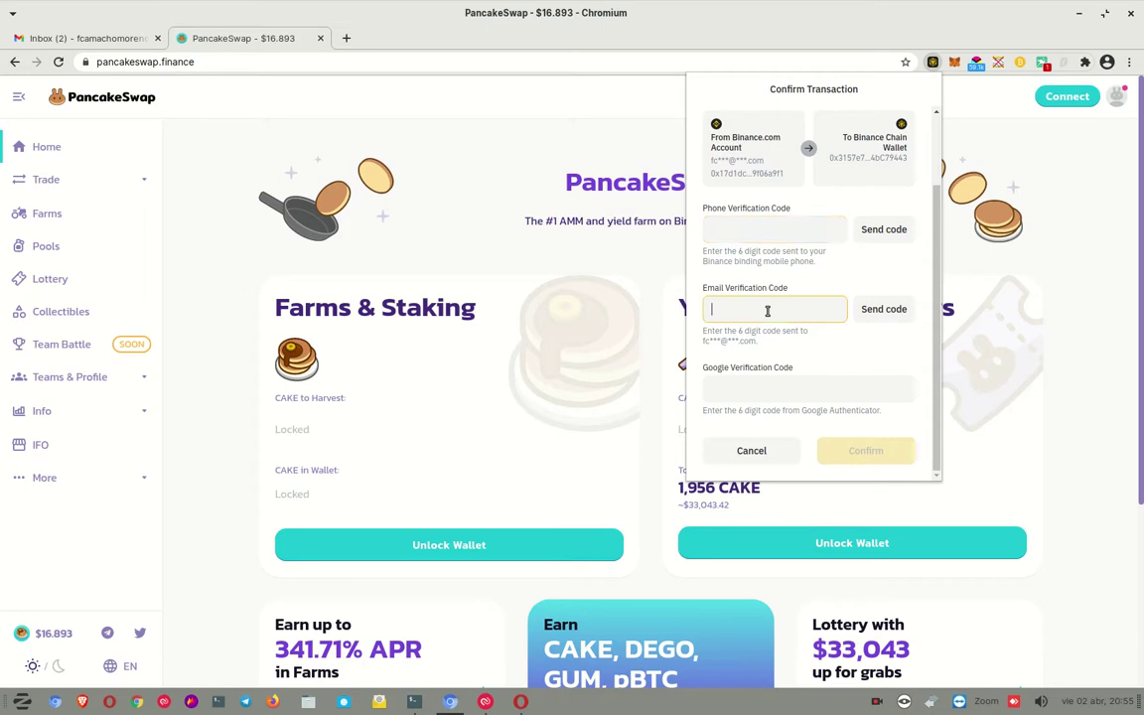
pyautogui.click(760, 382)
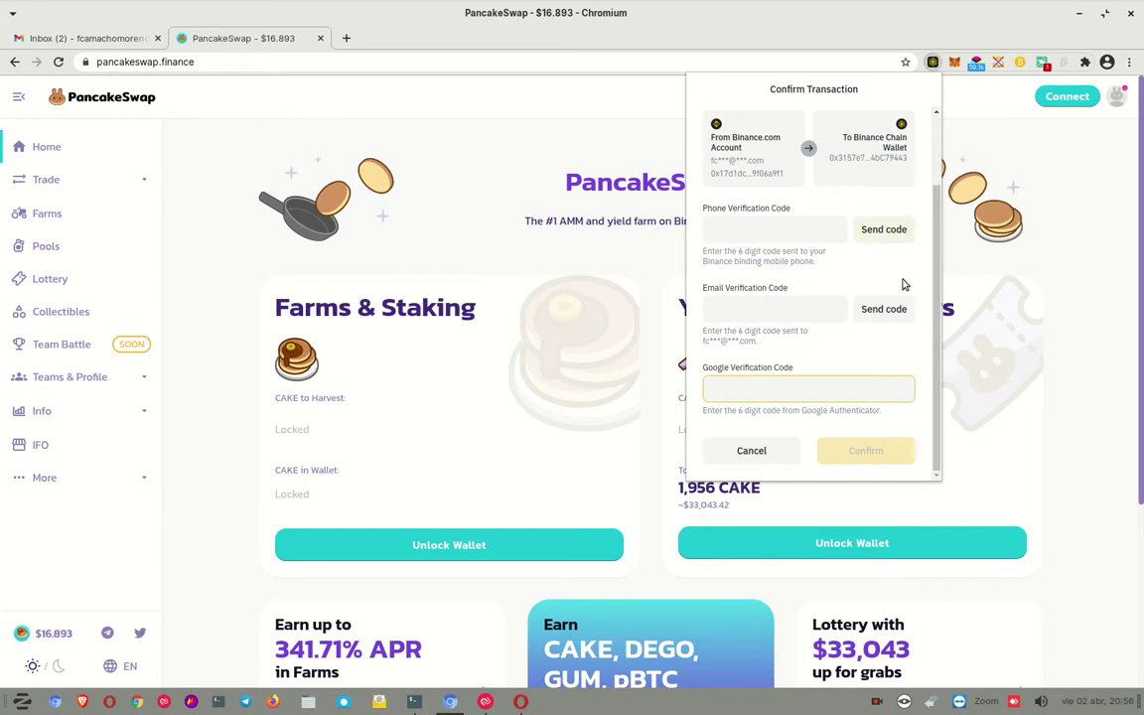
pyautogui.click(1090, 271)
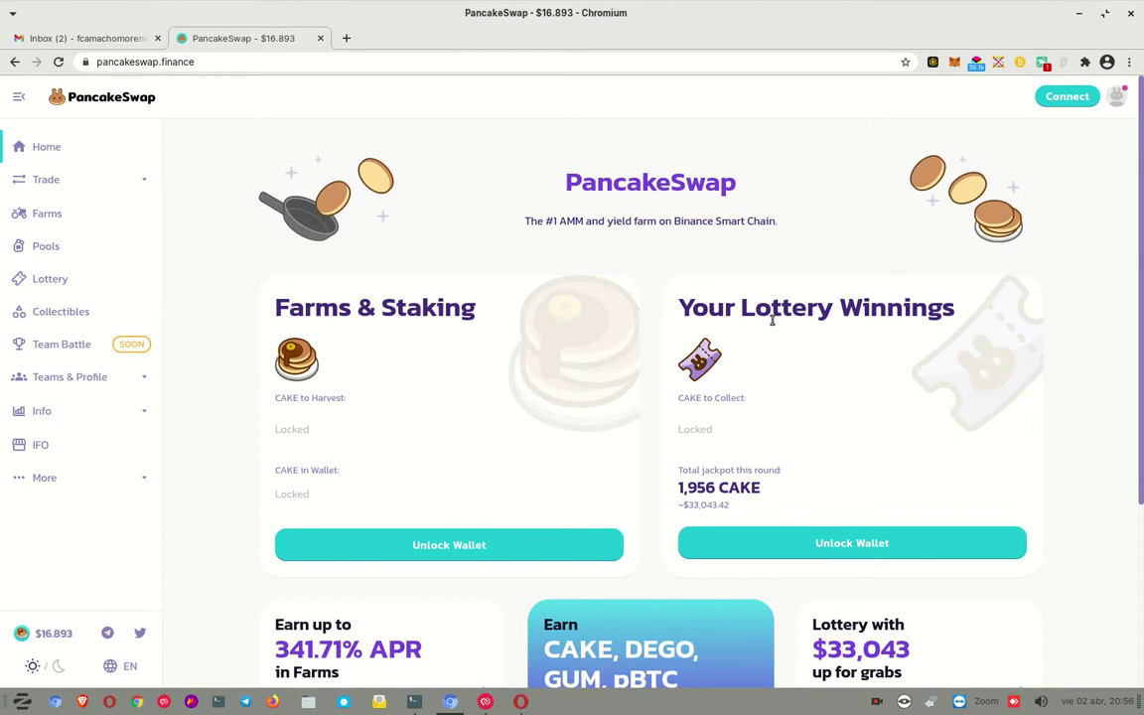
# Go to PancakeSwap's Liquidity page and connect the Binance Chain Wallet to it
pyautogui.click(56, 183)
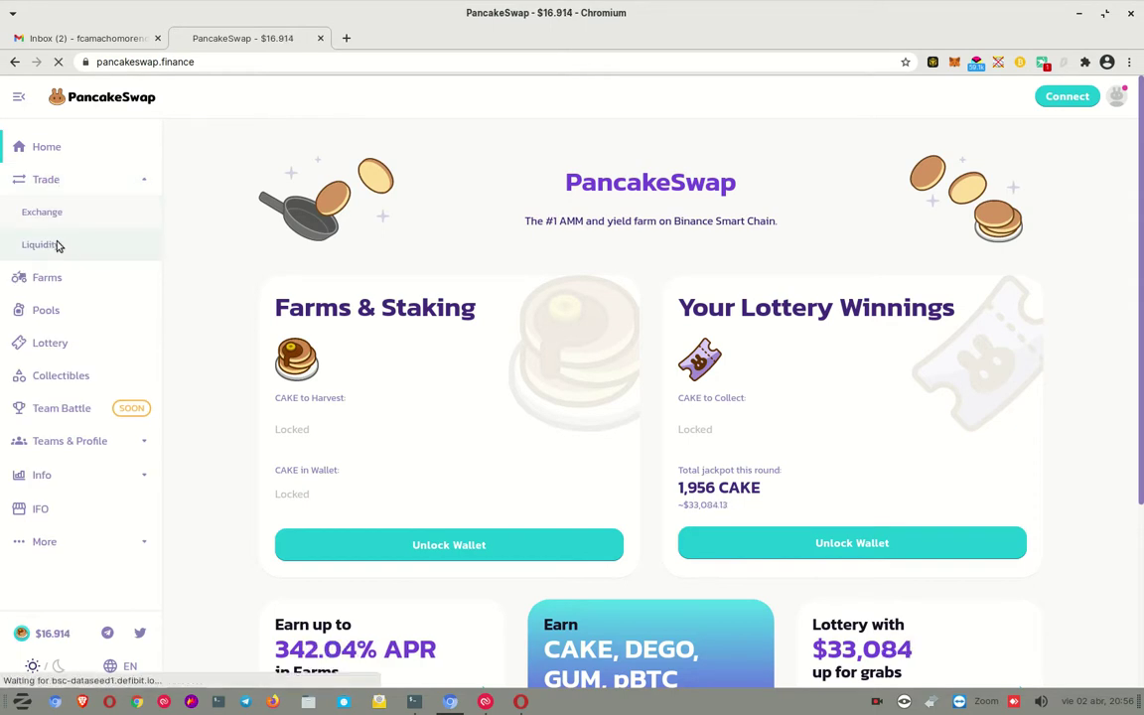
pyautogui.click(56, 245)
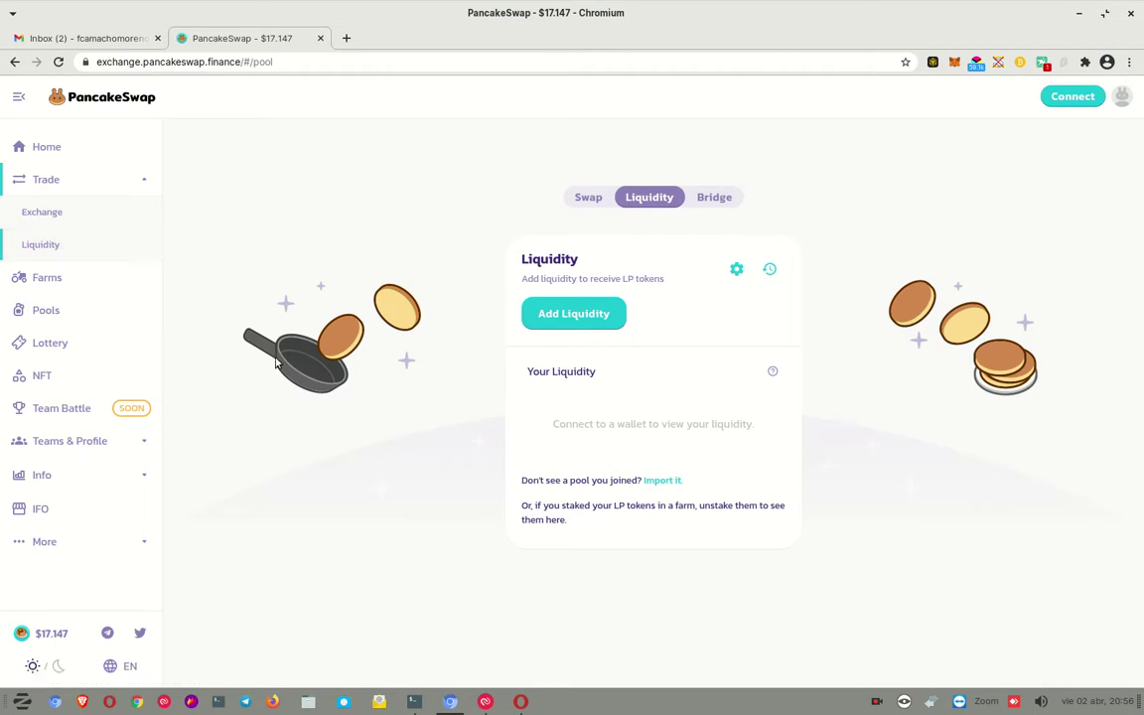
pyautogui.click(1073, 99)
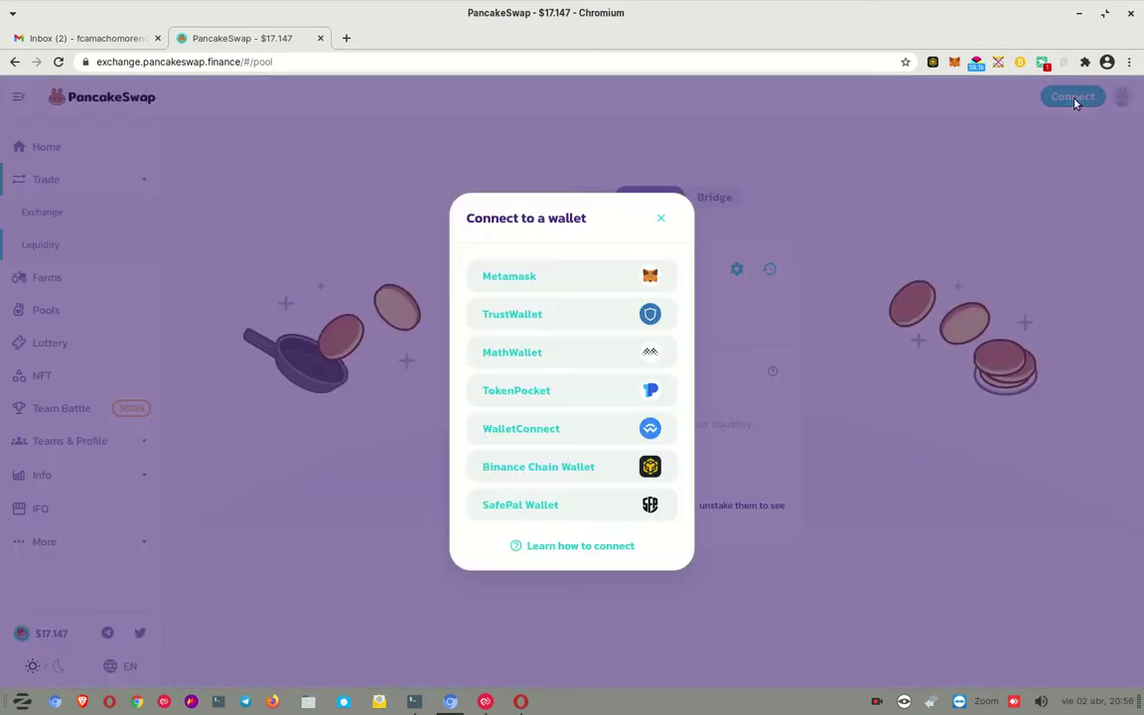
pyautogui.click(578, 473)
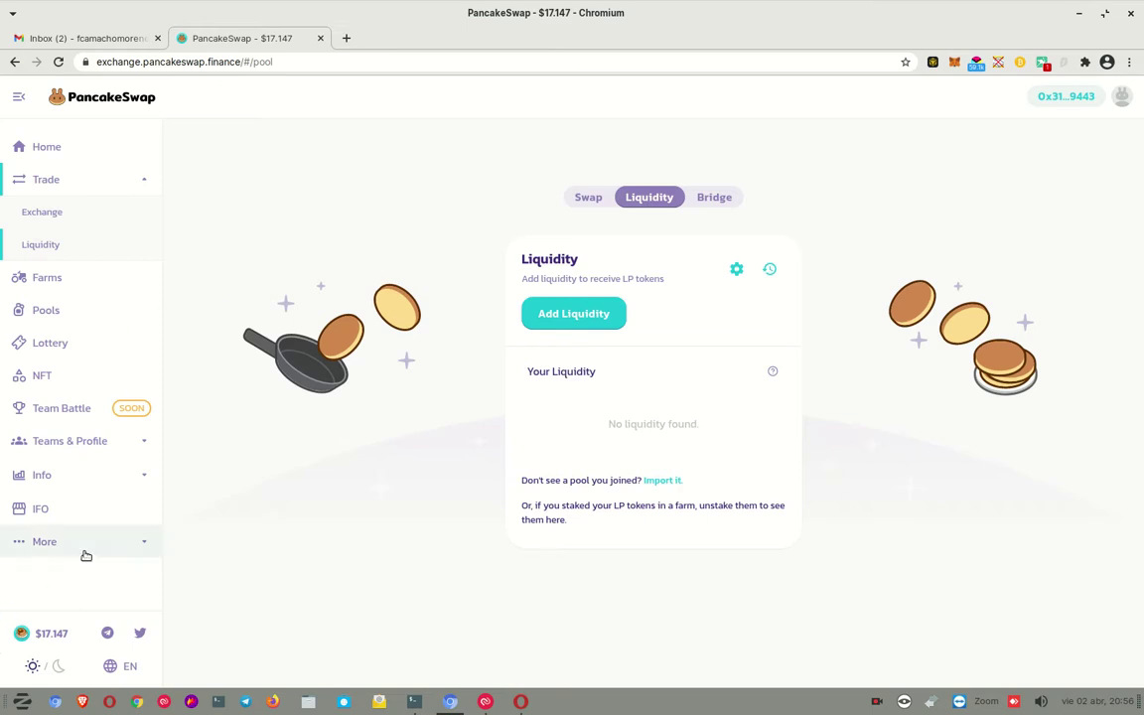
# Open the PancakeSwap Docs in a separate browser tab and switch to it
pyautogui.click(48, 547)
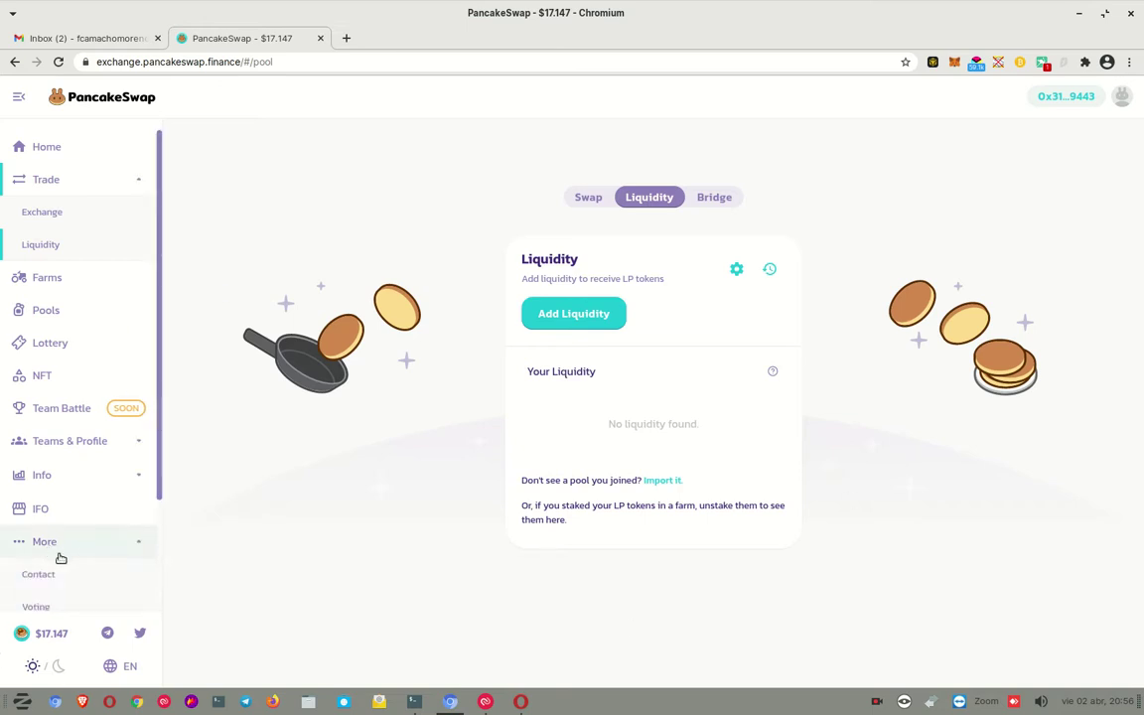
pyautogui.scroll(-3, 70, 544)
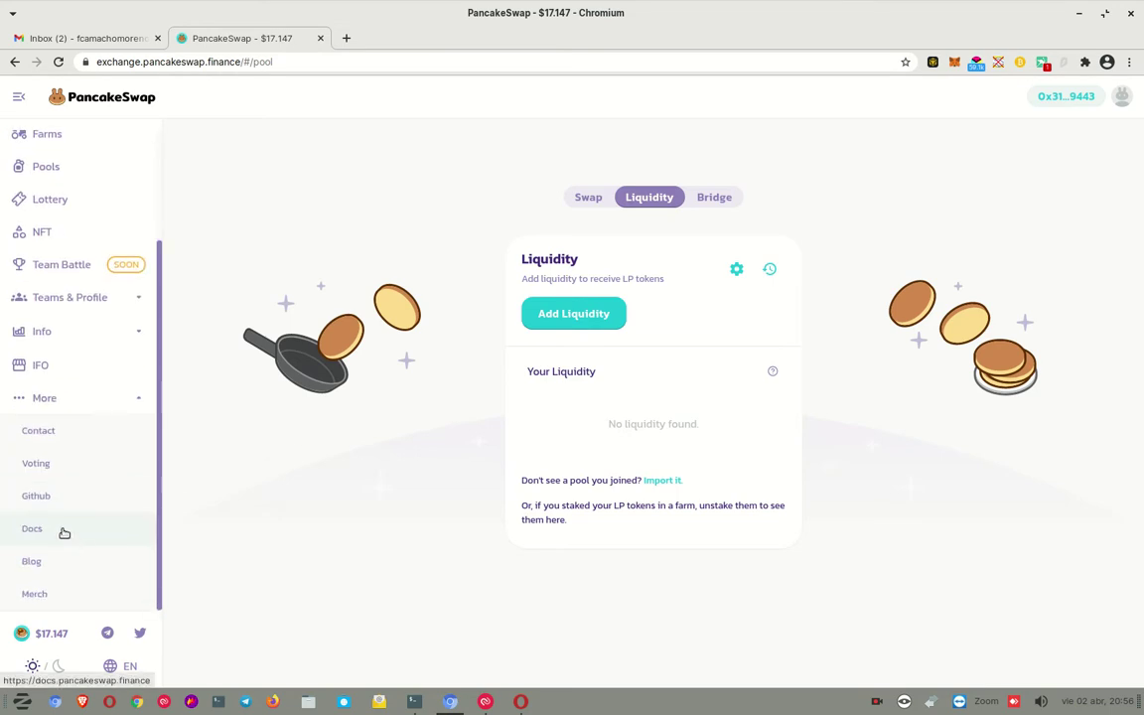
pyautogui.rightClick(33, 529)
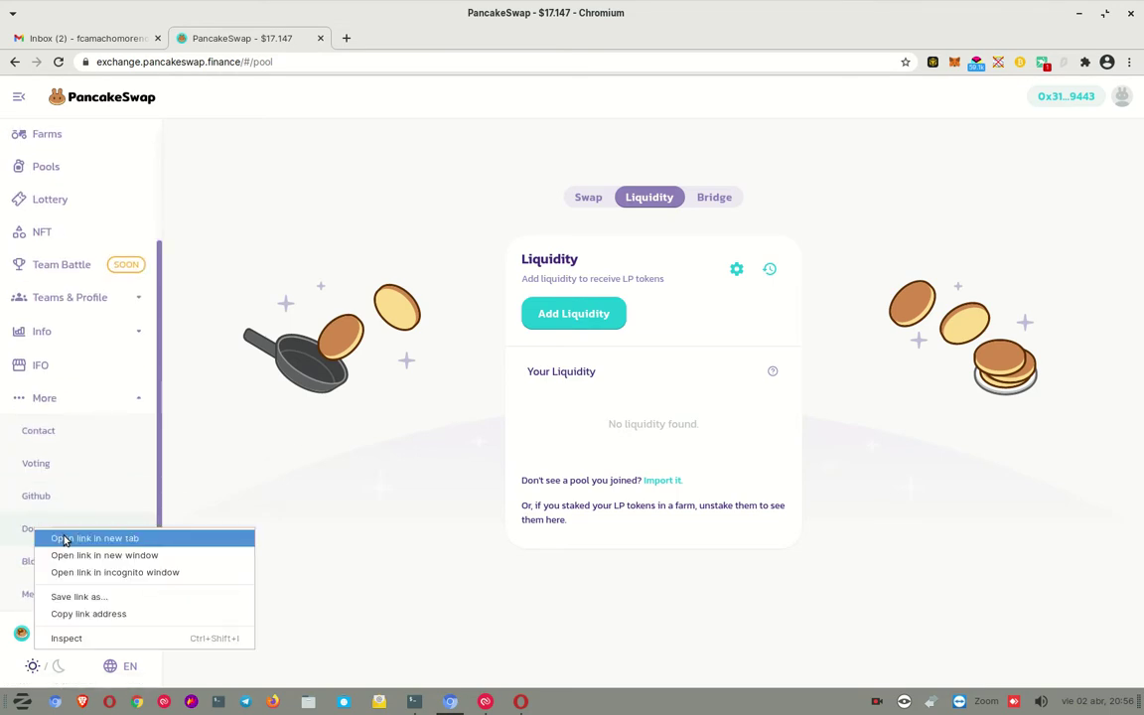
pyautogui.click(57, 539)
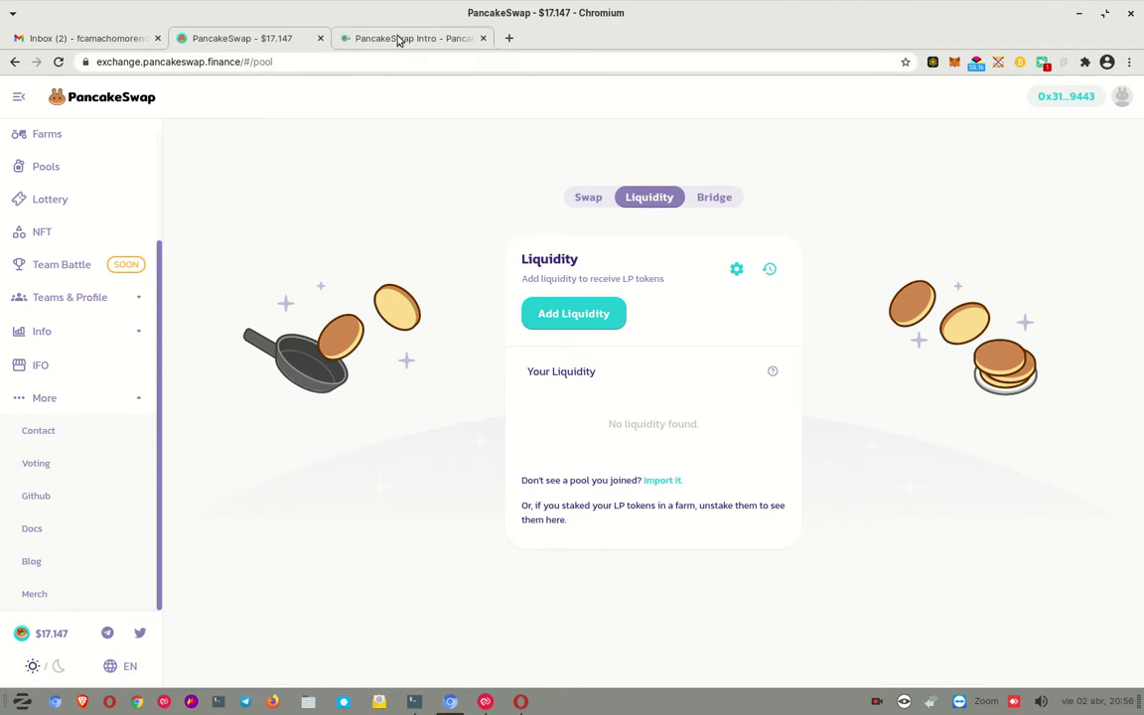
pyautogui.click(394, 40)
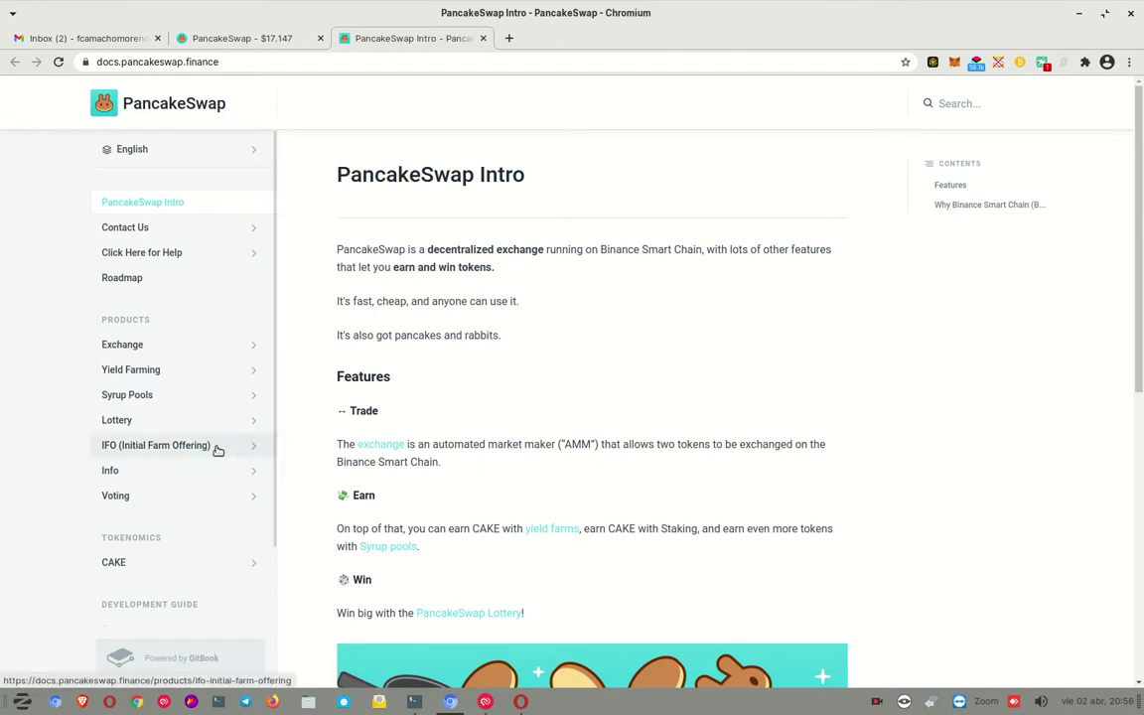
# Skim the PancakeSwap Intro and open the Liquidity Pools and Adding Liquidity article from the Exchange documentation
pyautogui.scroll(-5, 498, 357)
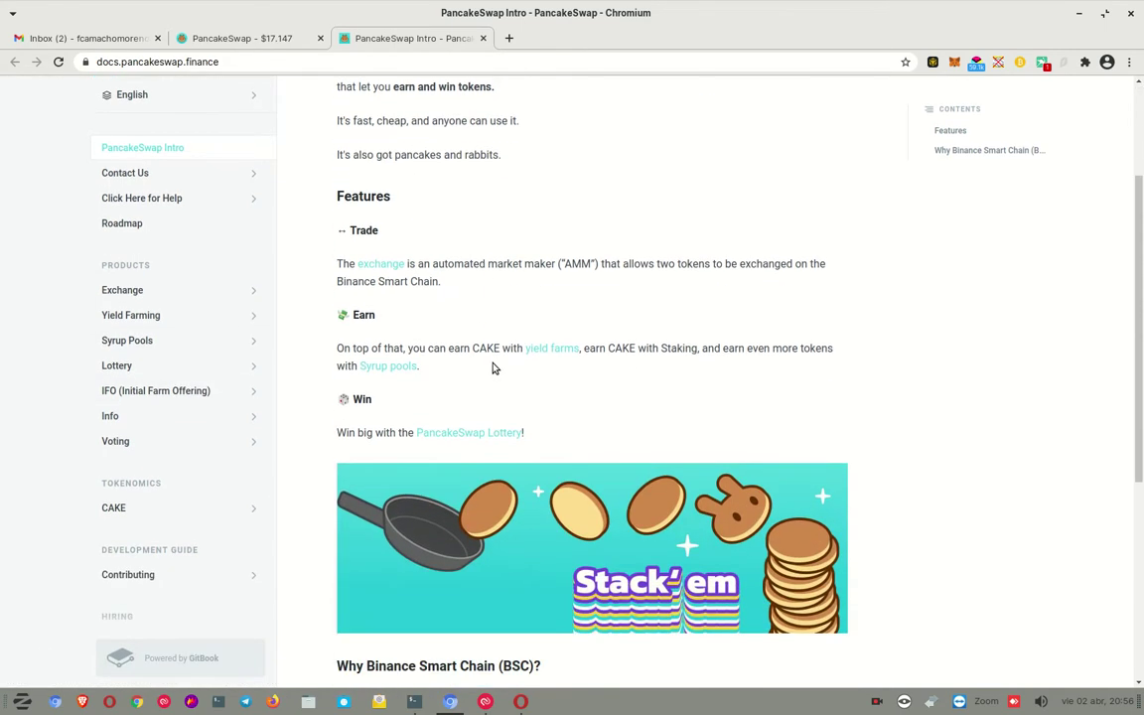
pyautogui.scroll(-4, 489, 375)
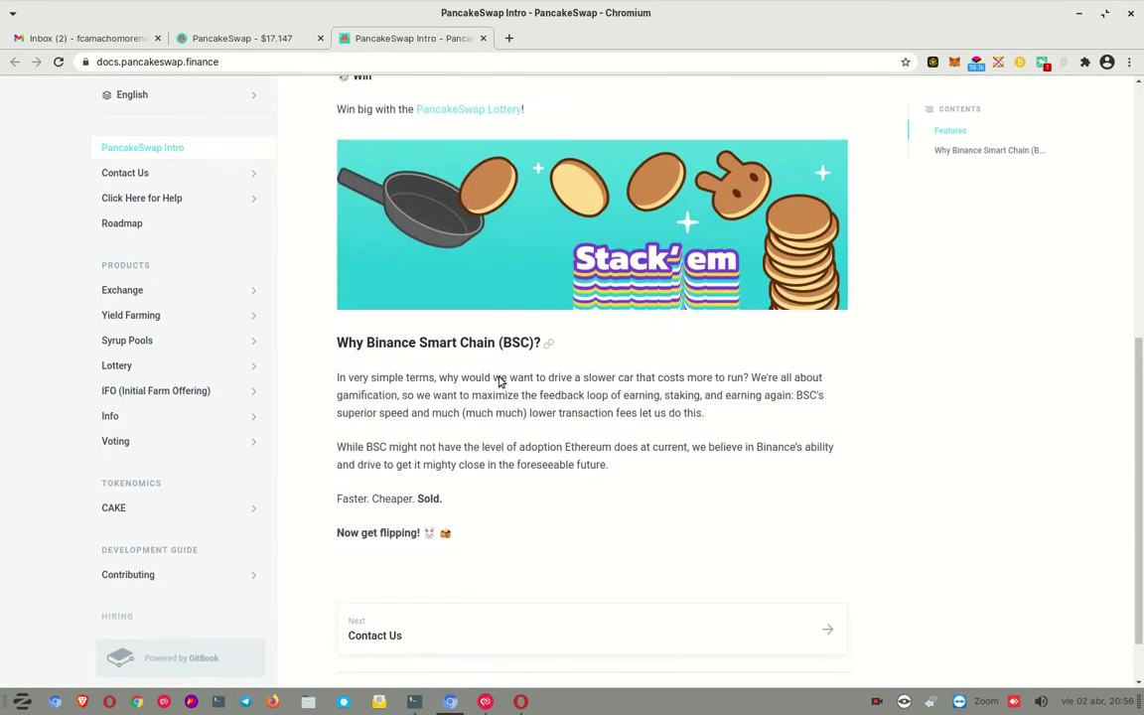
pyautogui.scroll(5, 506, 382)
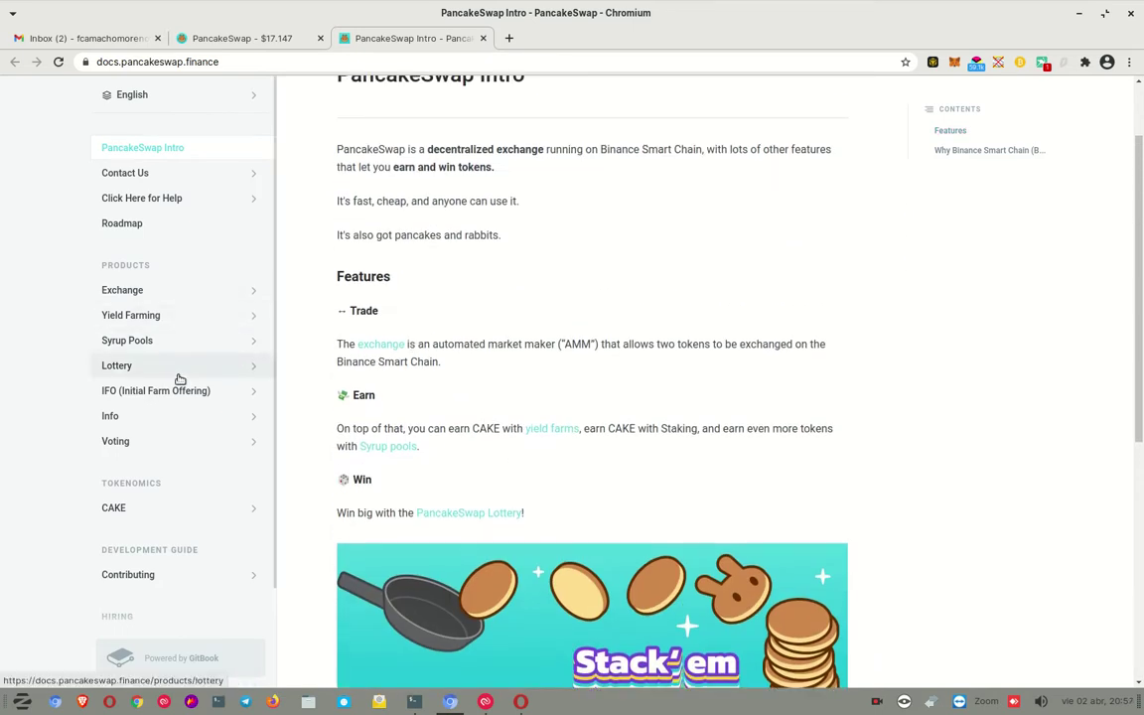
pyautogui.click(179, 296)
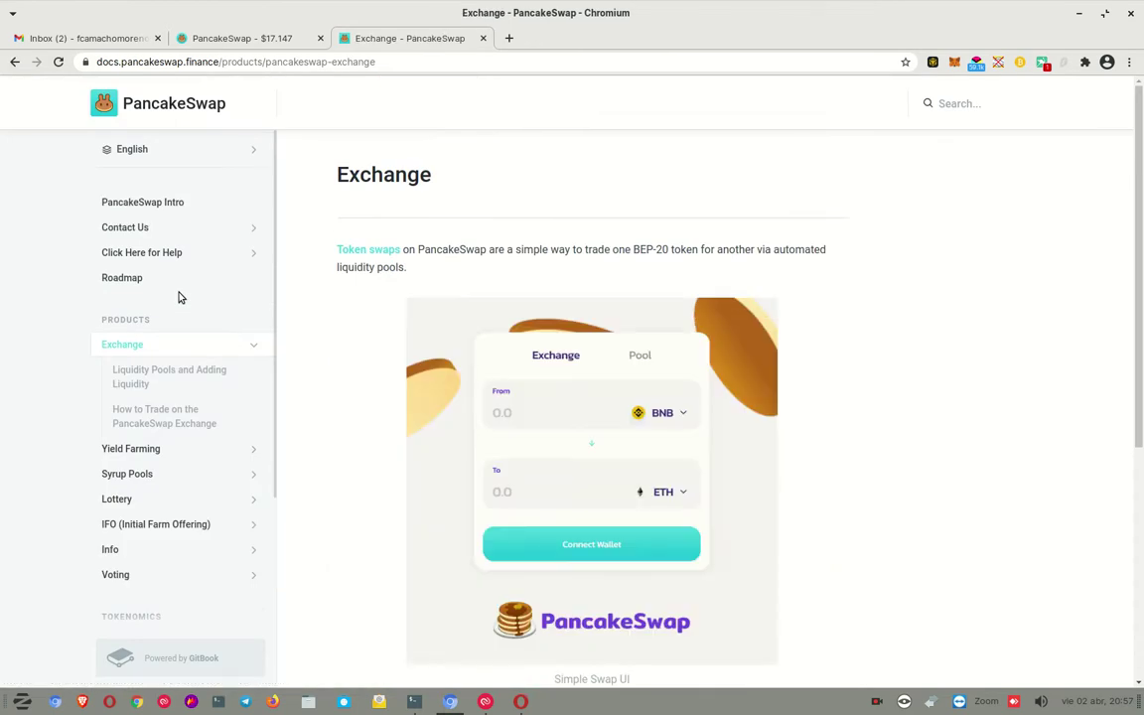
pyautogui.click(131, 377)
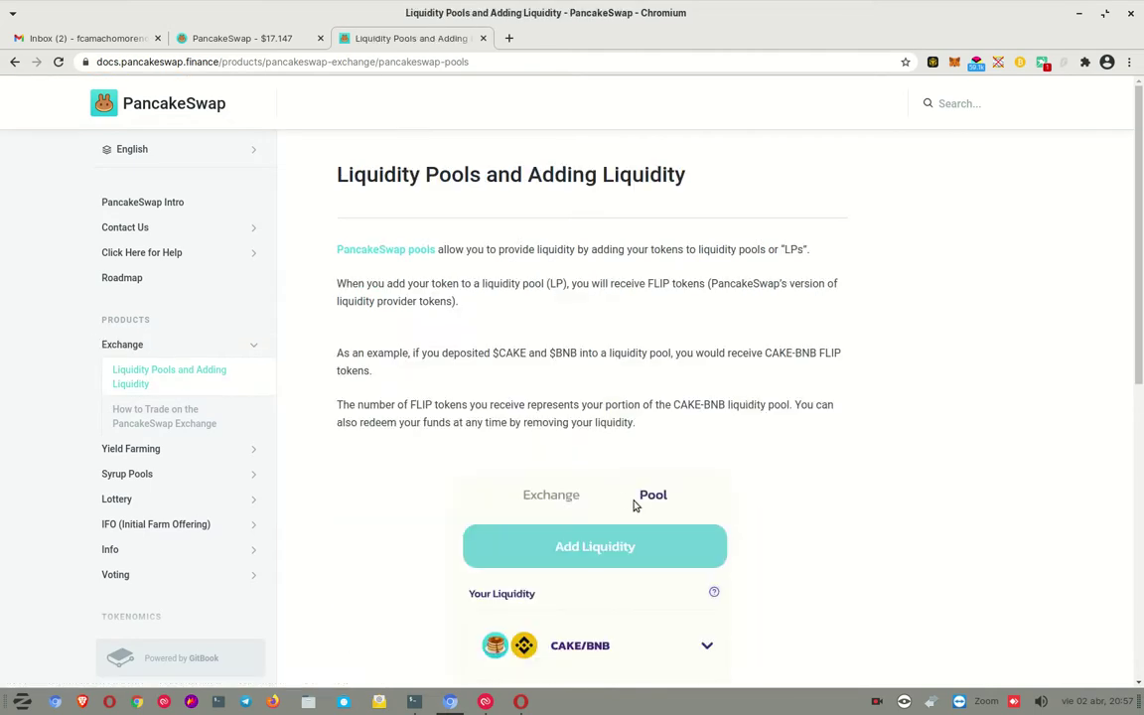
# Read through the article on liquidity pools, highlighting the terms "liquidity pool" and "LP" in its introduction
pyautogui.scroll(-5, 689, 480)
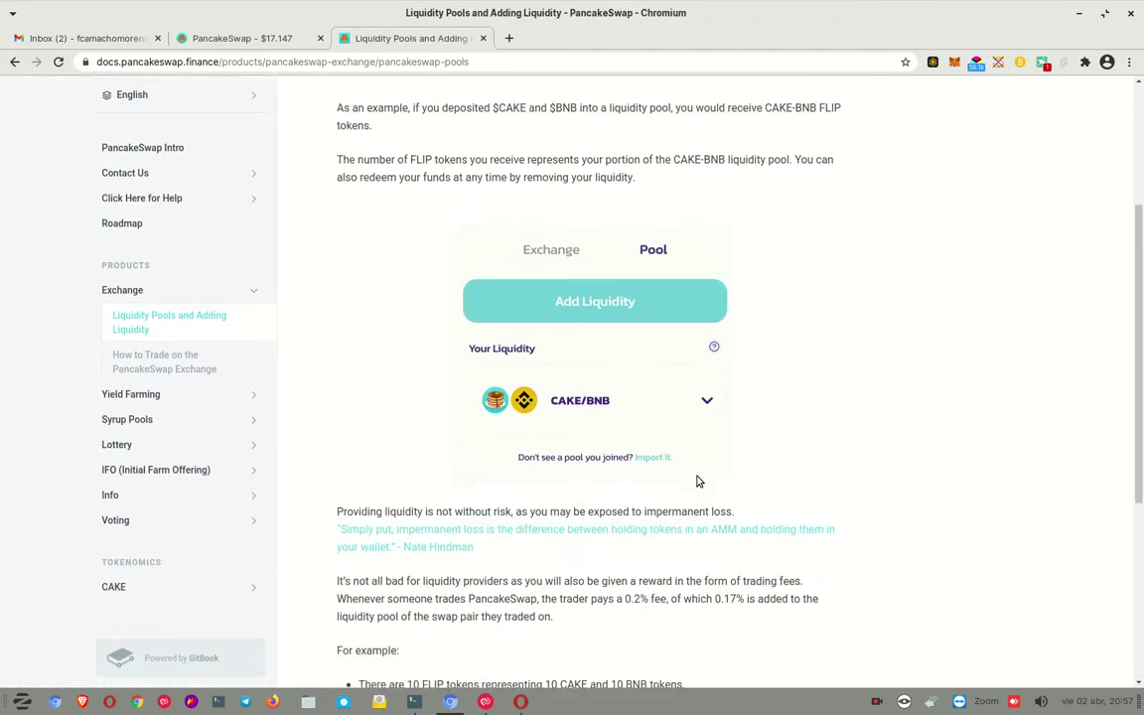
pyautogui.scroll(-1, 698, 484)
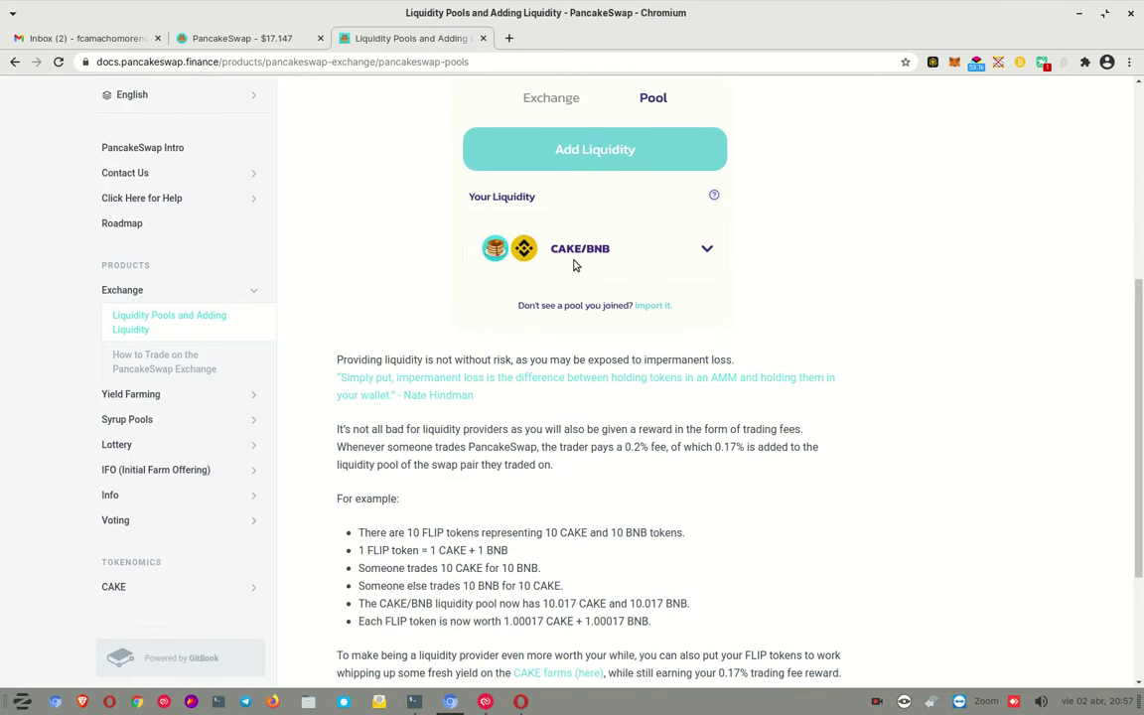
pyautogui.scroll(4, 702, 287)
pyautogui.scroll(-2, 702, 294)
pyautogui.scroll(-1, 684, 310)
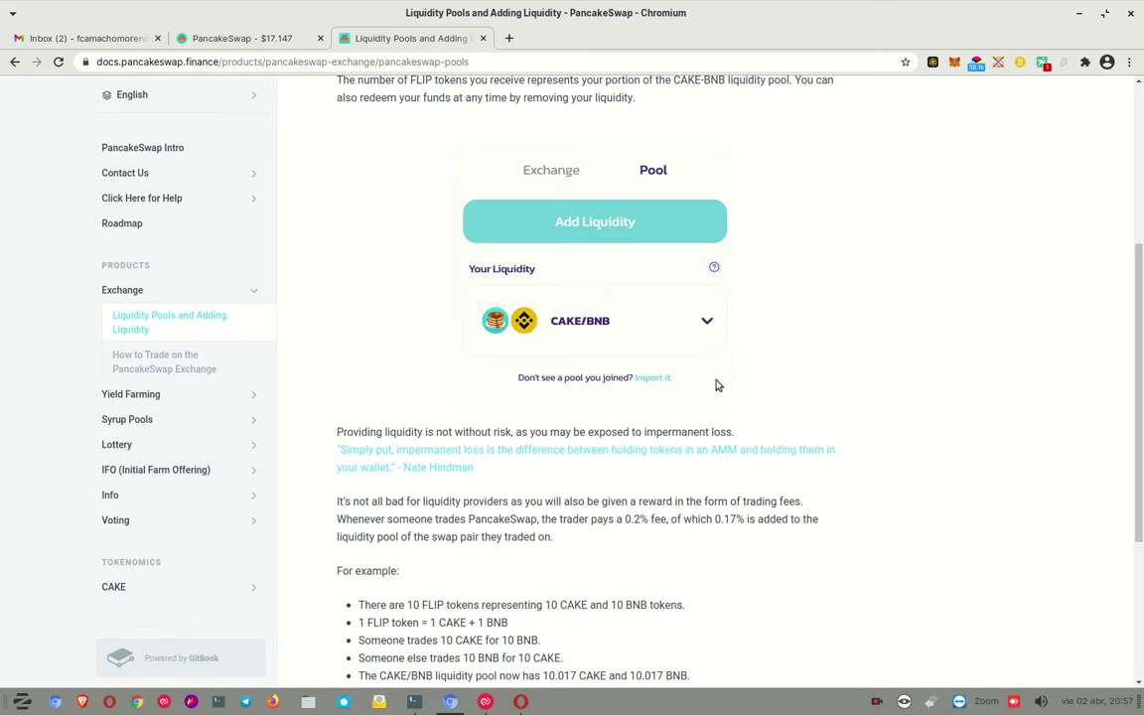
pyautogui.scroll(-3, 695, 377)
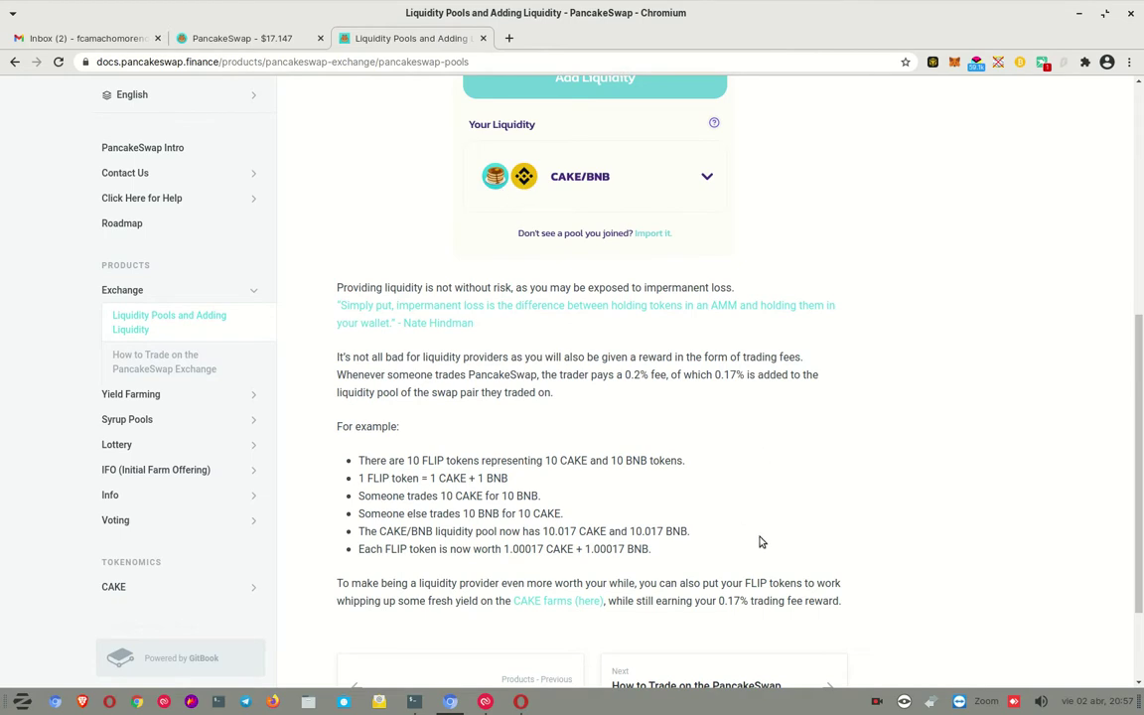
pyautogui.scroll(-1, 640, 452)
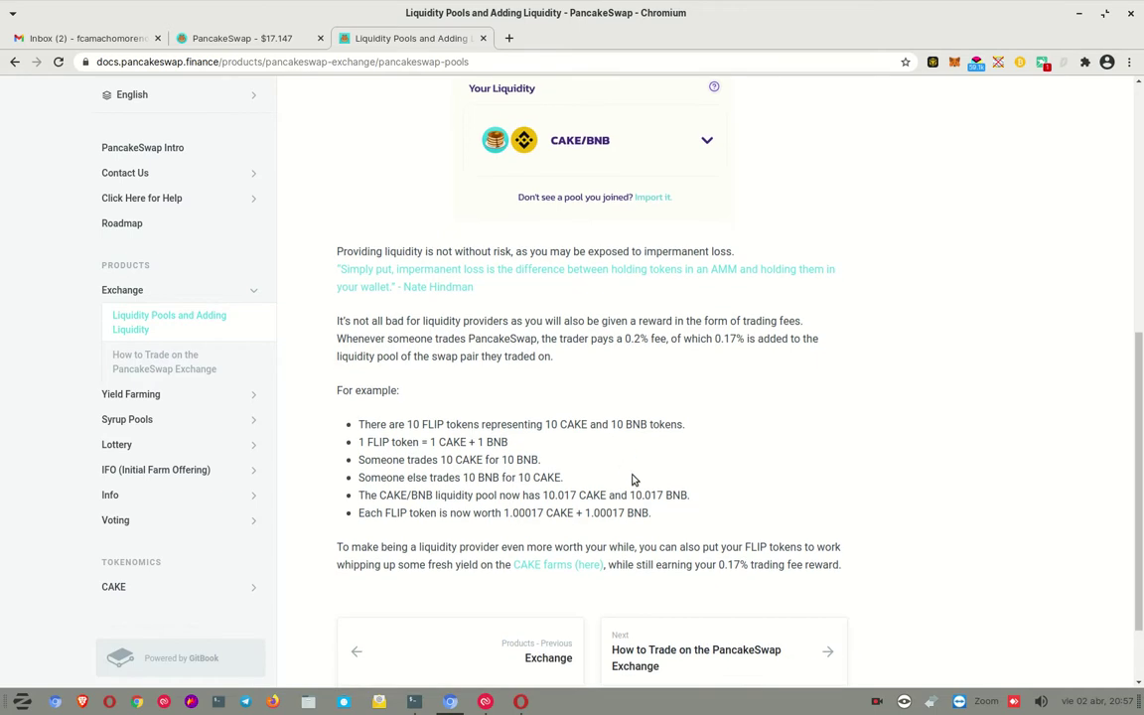
pyautogui.scroll(-2, 711, 508)
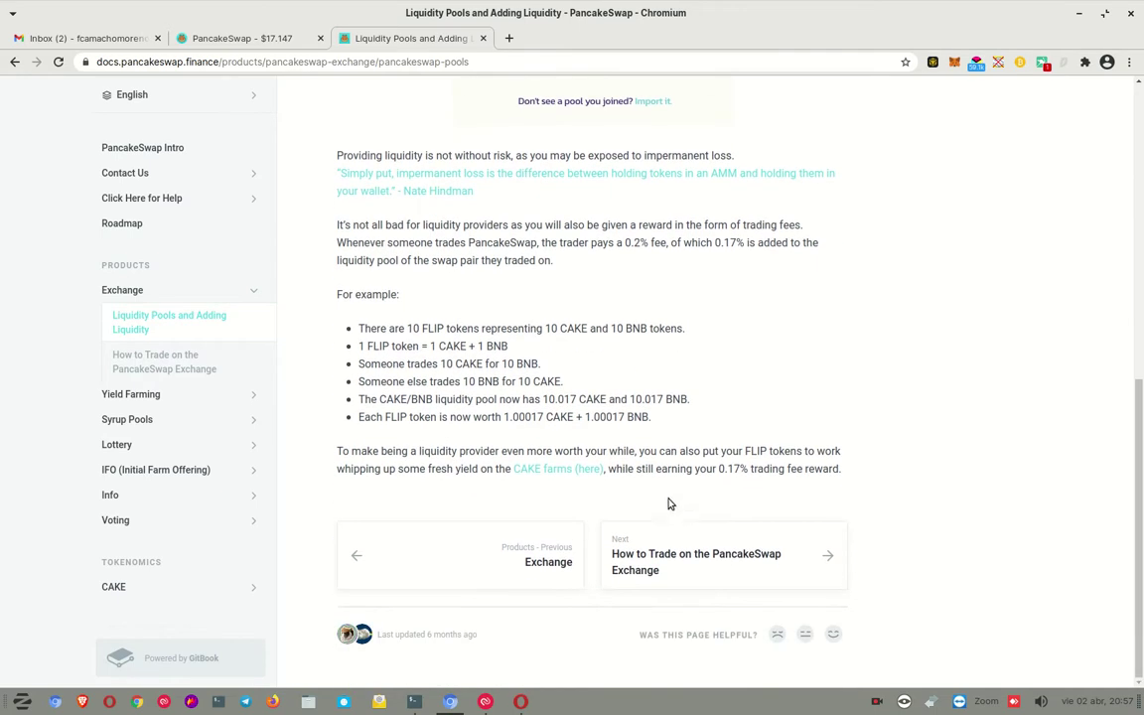
pyautogui.scroll(10, 660, 487)
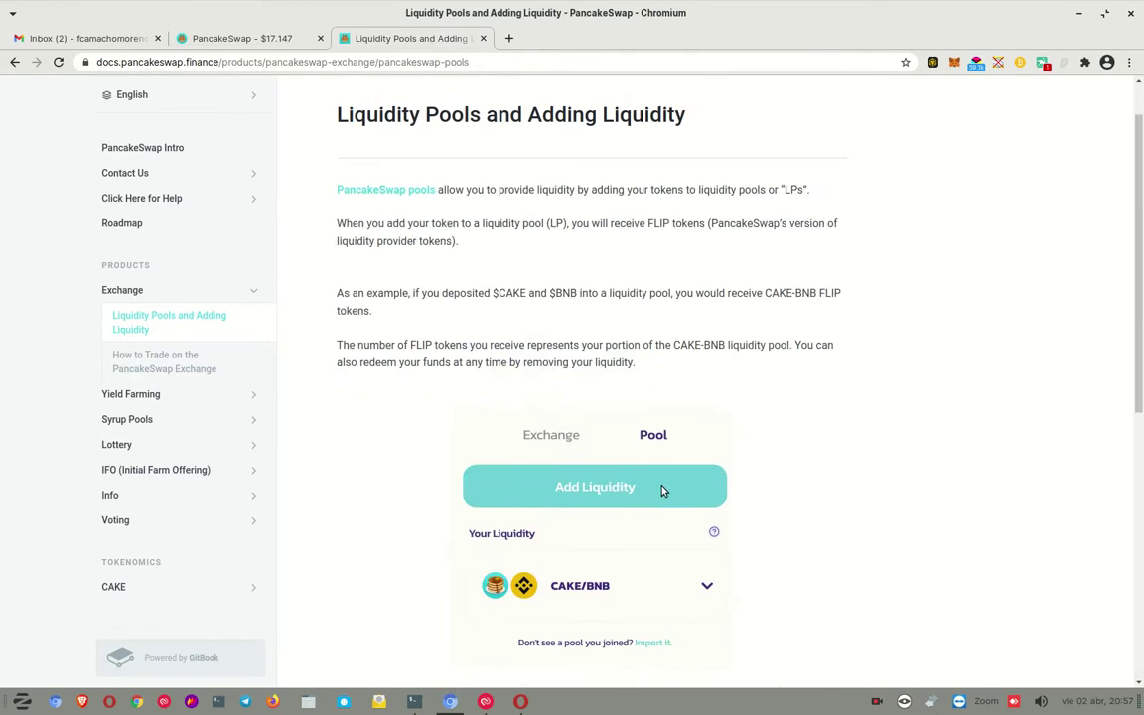
pyautogui.scroll(1, 663, 490)
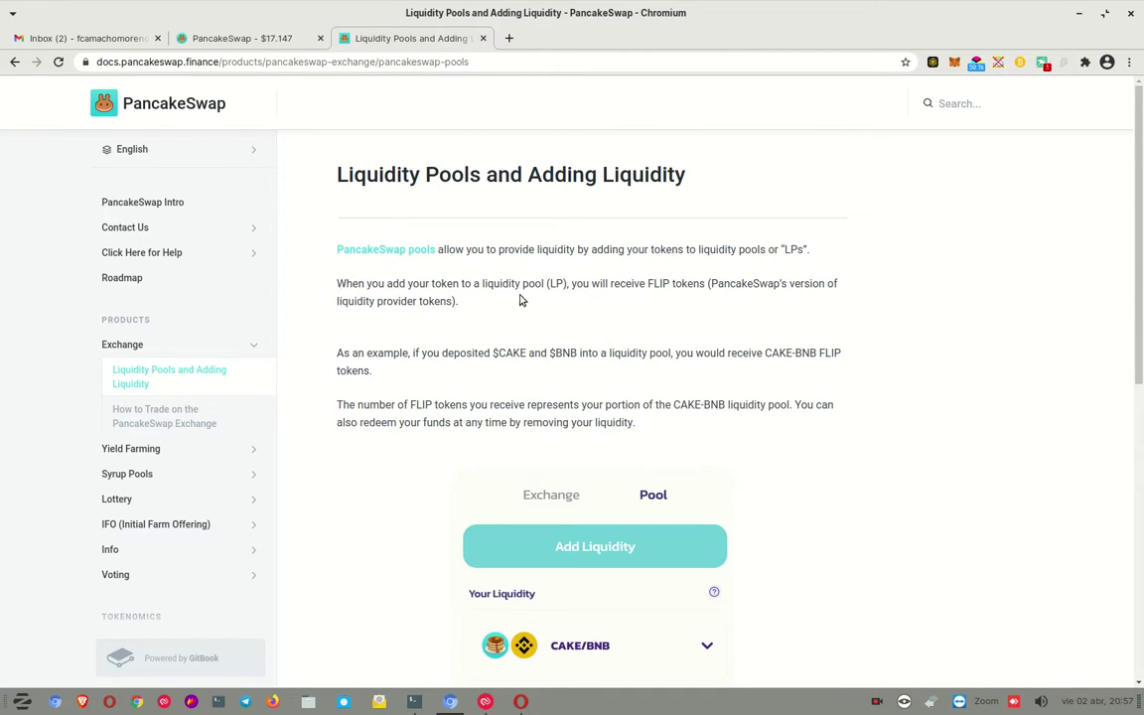
pyautogui.moveTo(483, 284); pyautogui.dragTo(544, 287)
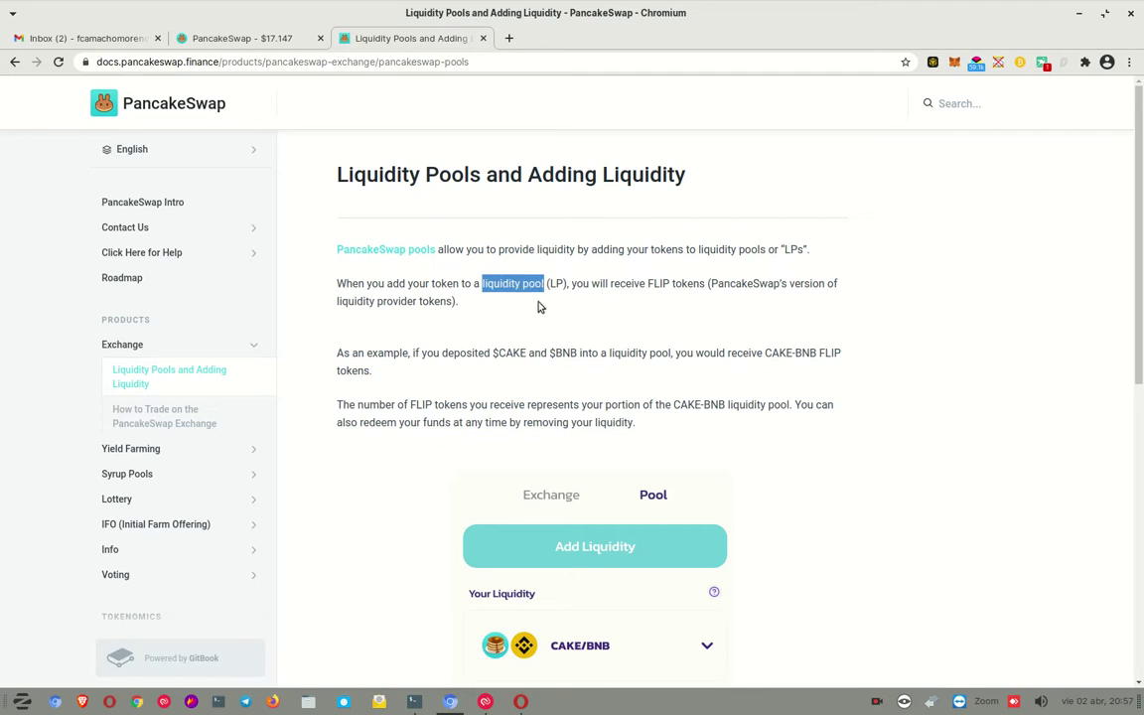
pyautogui.moveTo(564, 283); pyautogui.dragTo(545, 285)
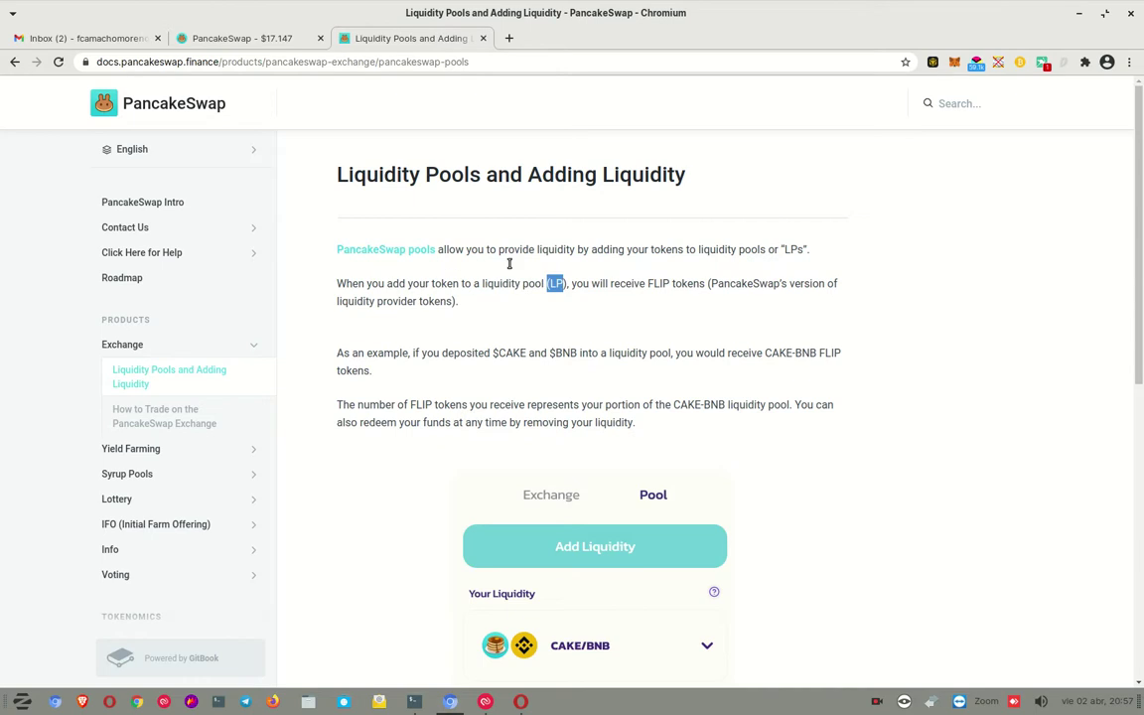
# Return to PancakeSwap and set up adding liquidity with BNB and CAKE, using the maximum available BNB (0.092893980019687131)
pyautogui.click(260, 36)
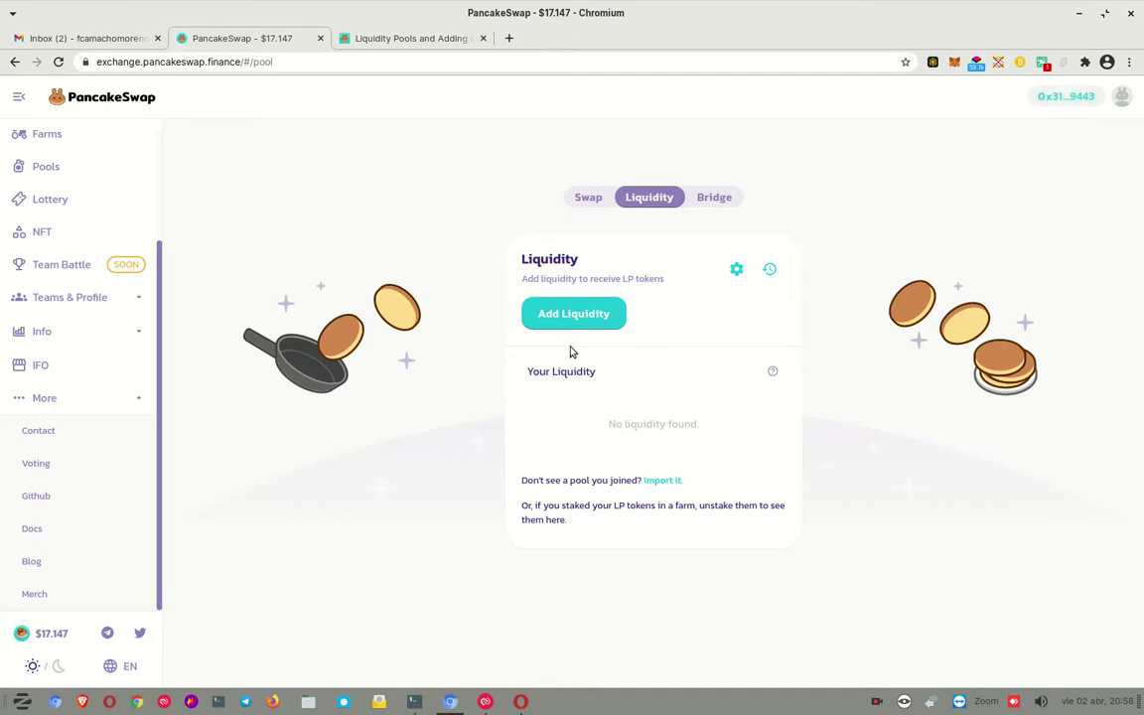
pyautogui.click(569, 316)
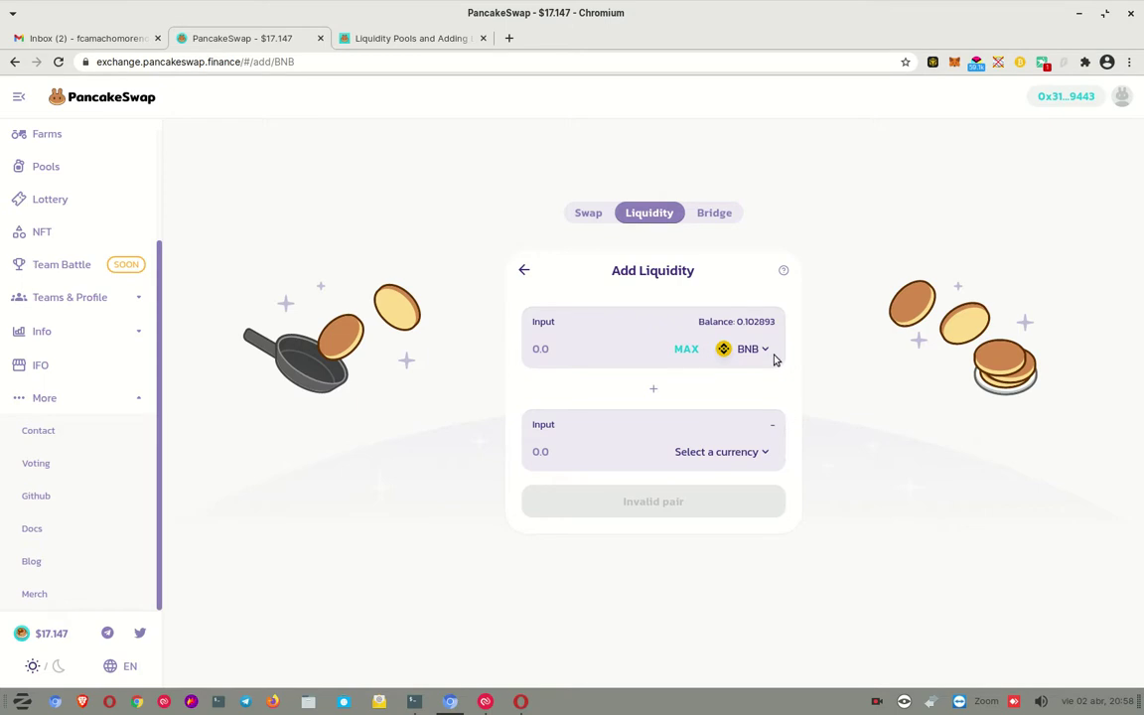
pyautogui.click(726, 453)
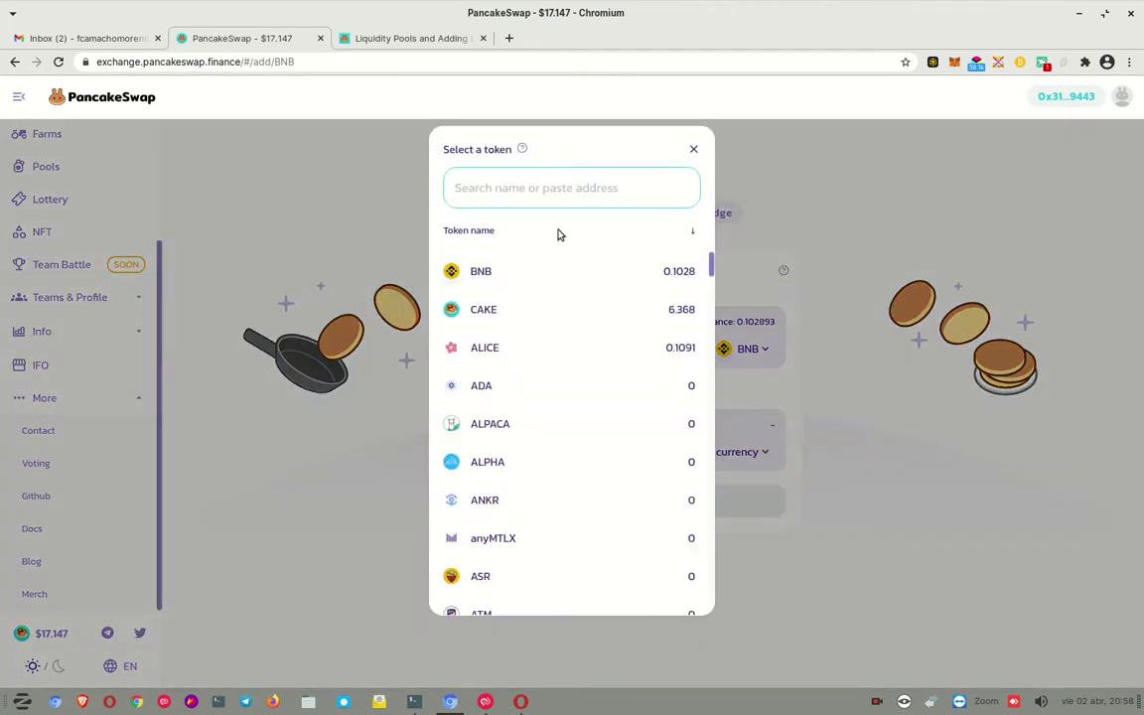
pyautogui.write('cake')
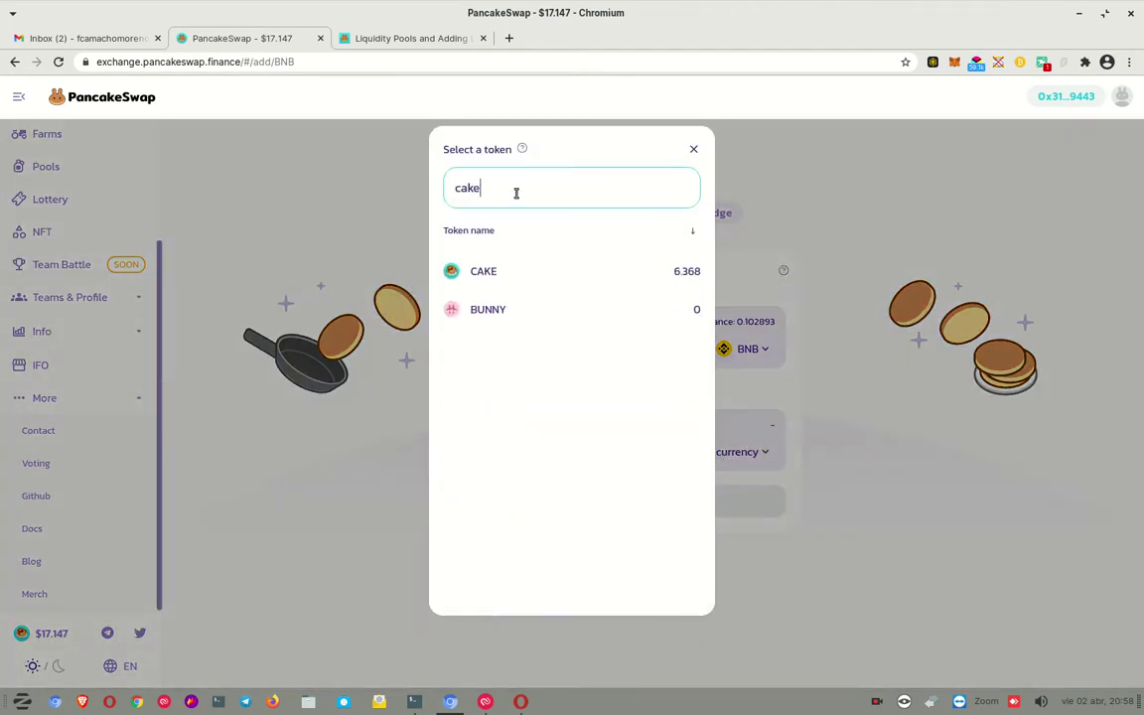
pyautogui.click(486, 272)
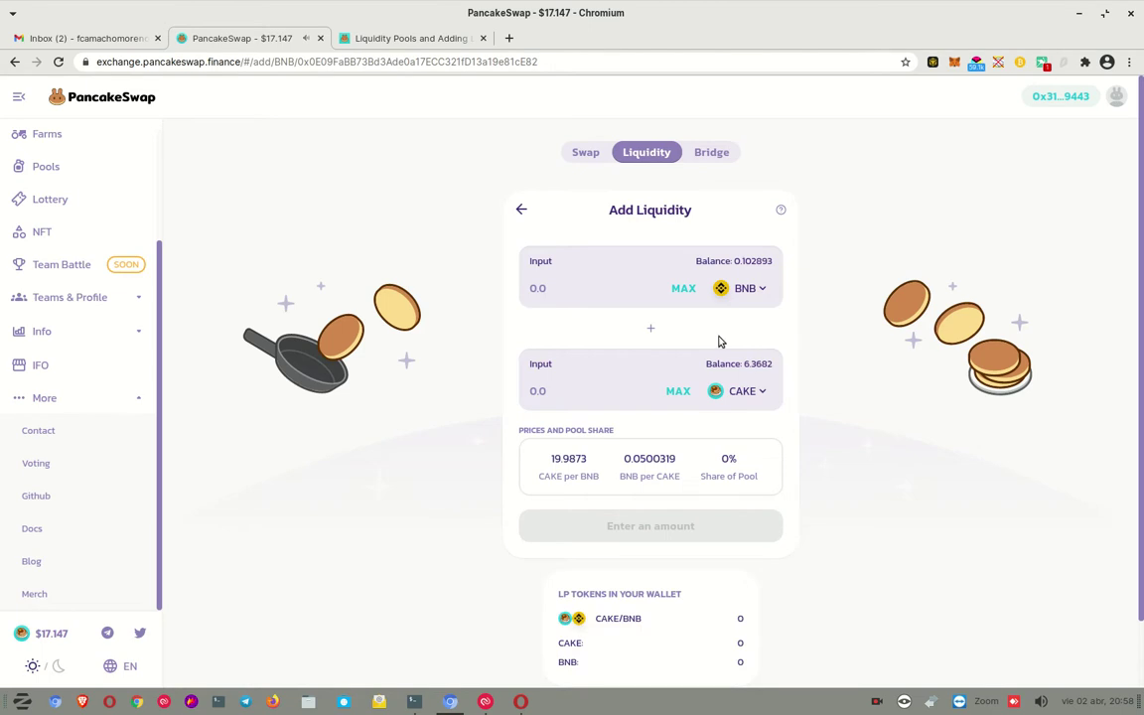
pyautogui.click(684, 289)
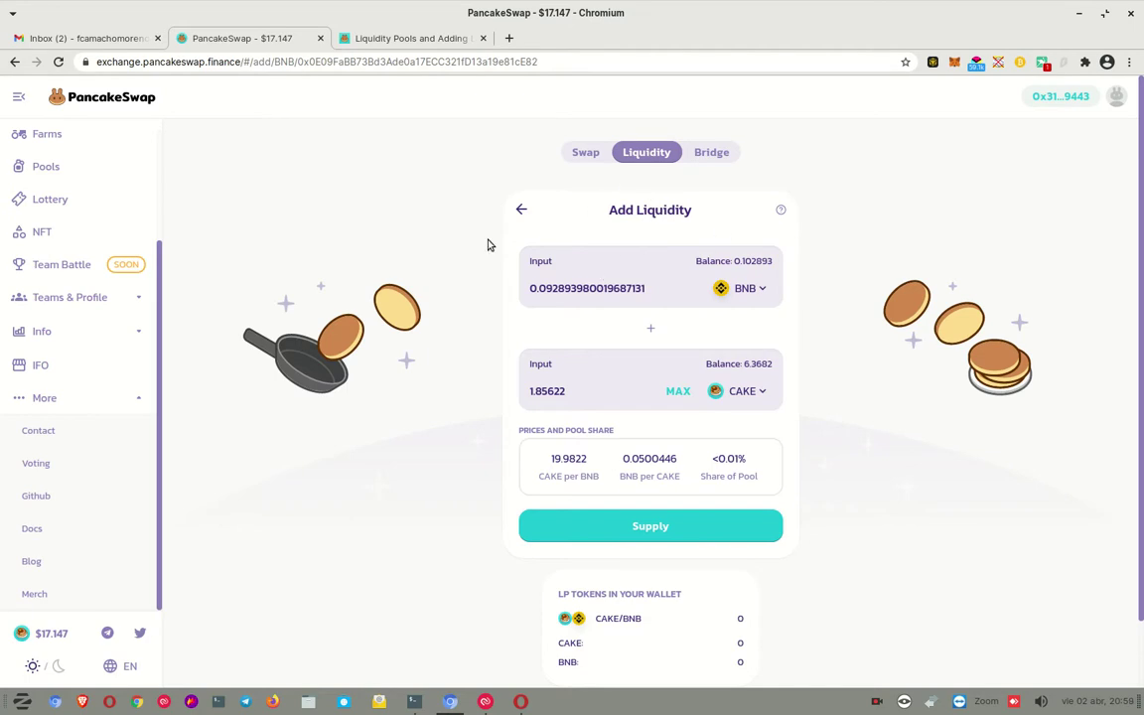
# Capture the PancakeSwap page with Flameshot and outline the Trade and Liquidity menu entries, Liquidity tab and connected wallet in red boxes
pyautogui.scroll(1, 86, 225)
pyautogui.scroll(2, 86, 224)
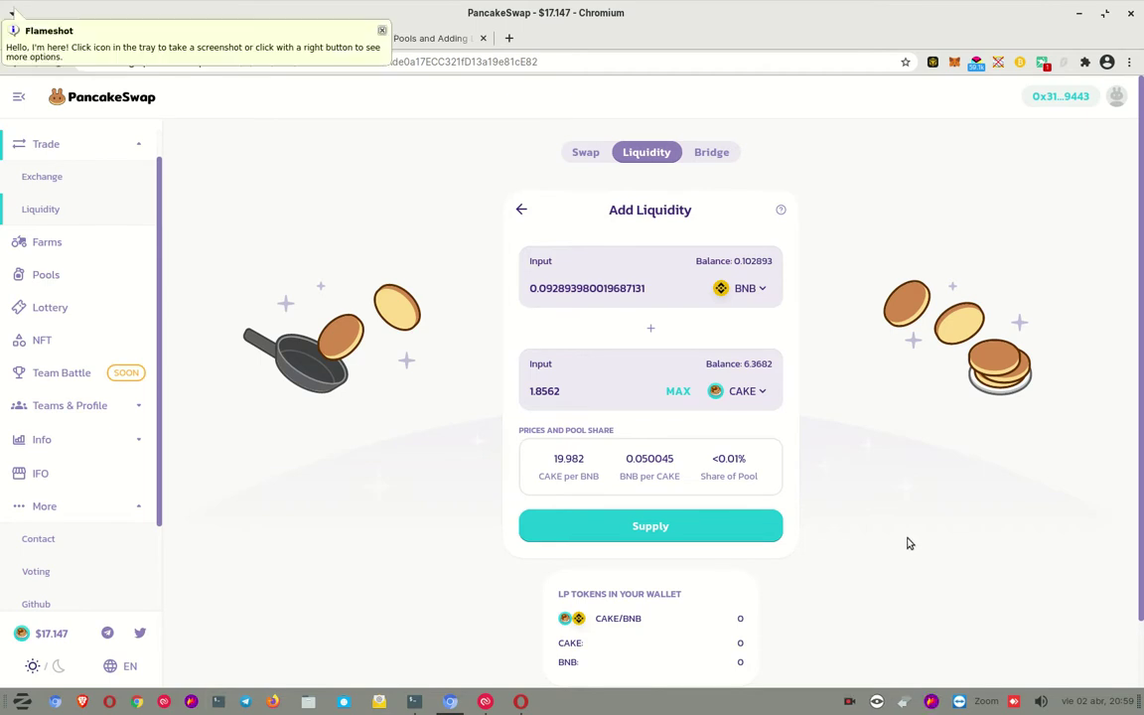
pyautogui.click(958, 701)
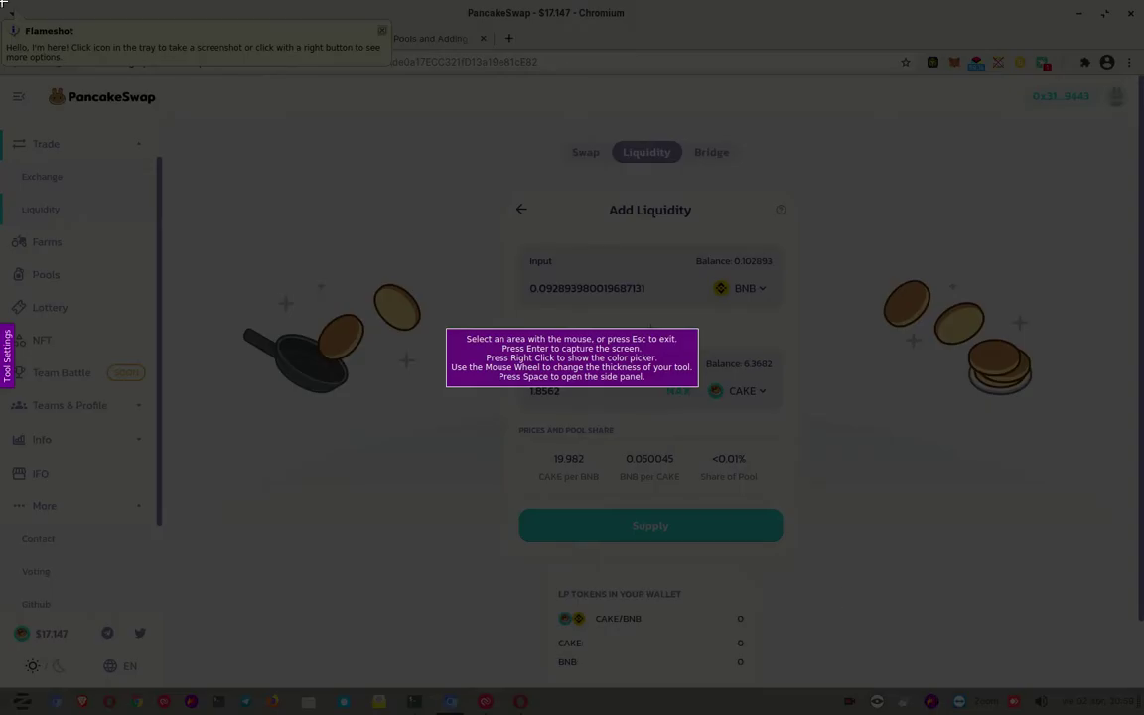
pyautogui.moveTo(6, 76); pyautogui.dragTo(1104, 676)
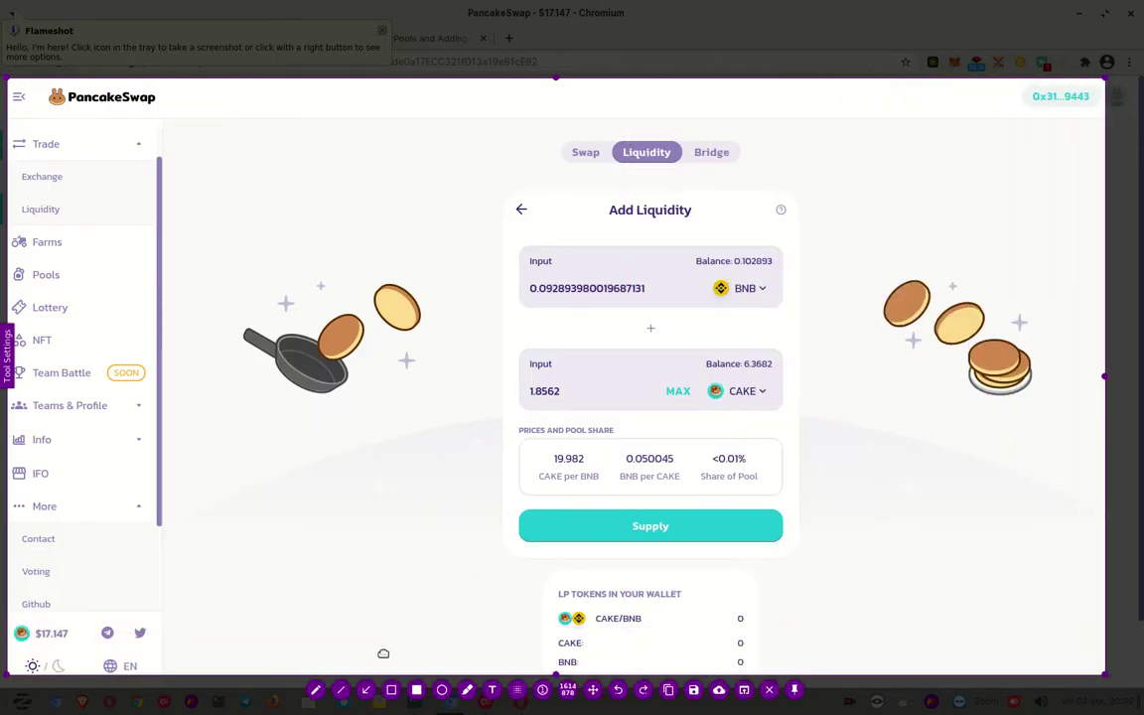
pyautogui.click(392, 689)
pyautogui.moveTo(30, 131); pyautogui.dragTo(64, 156)
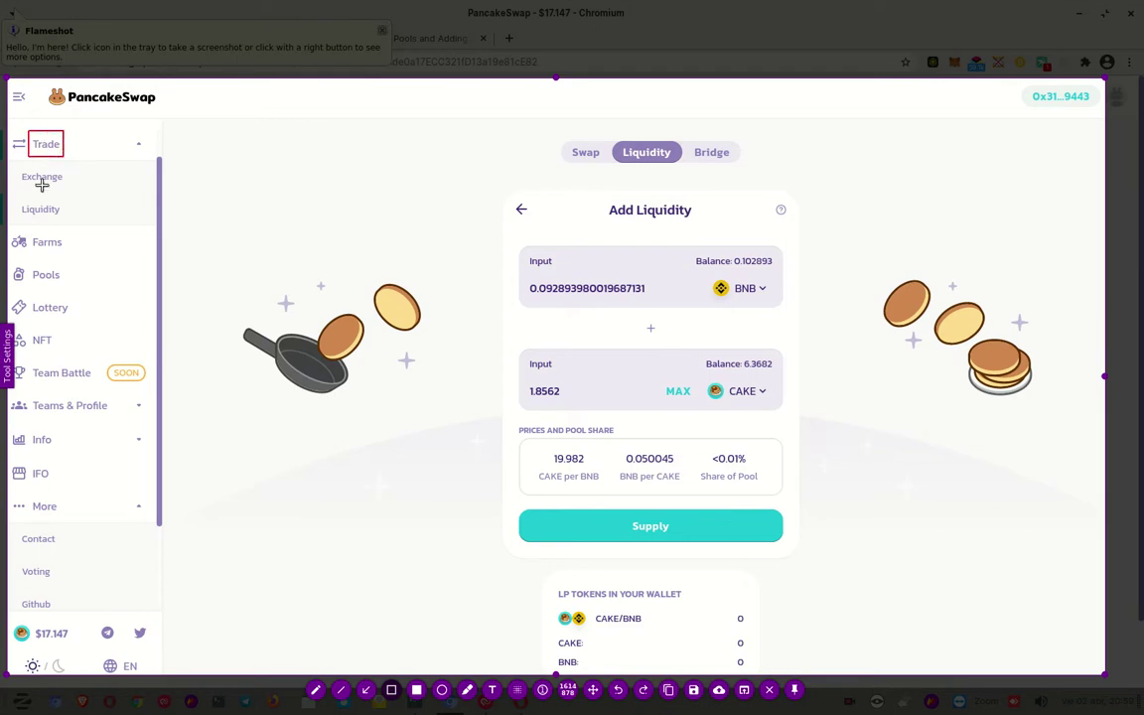
pyautogui.moveTo(17, 199); pyautogui.dragTo(63, 219)
pyautogui.moveTo(609, 136)
pyautogui.mouseDown()
pyautogui.moveTo(620, 167)
pyautogui.moveTo(684, 167)
pyautogui.mouseUp()
pyautogui.moveTo(1014, 81)
pyautogui.mouseDown()
pyautogui.moveTo(1023, 100)
pyautogui.moveTo(1100, 111)
pyautogui.mouseUp()
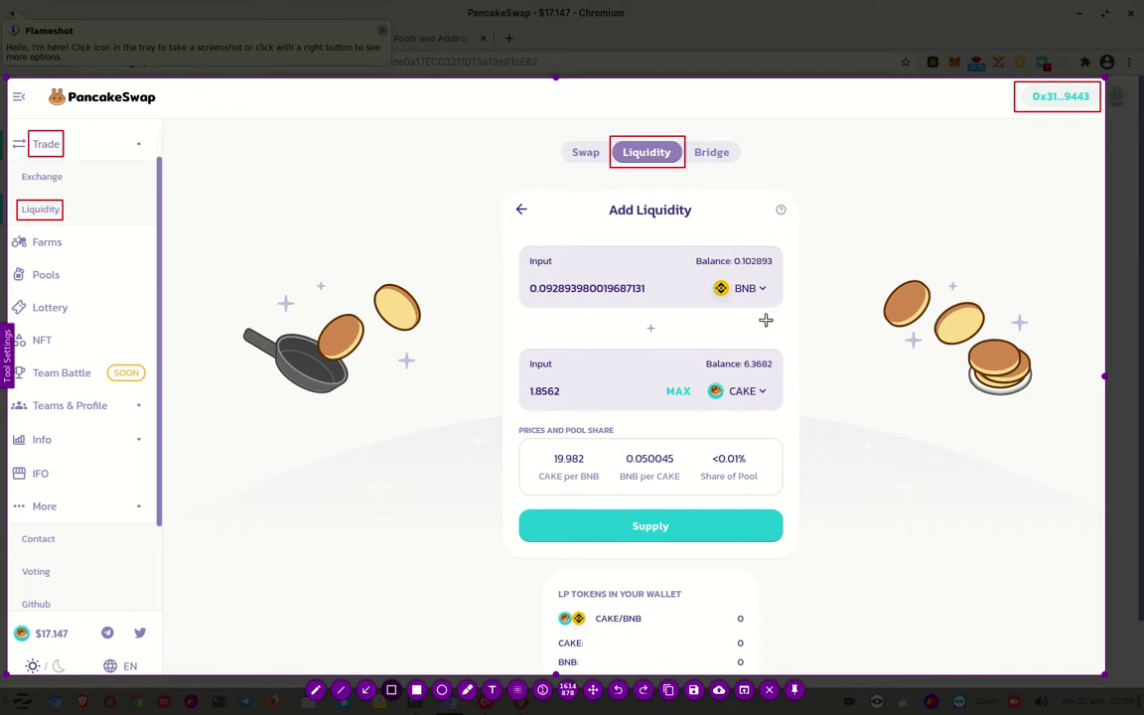
# Outline both token selectors, both amounts, Supply and the BNB balance on the capture, and discard the capture
pyautogui.moveTo(734, 279); pyautogui.dragTo(767, 299)
pyautogui.moveTo(728, 384); pyautogui.dragTo(767, 398)
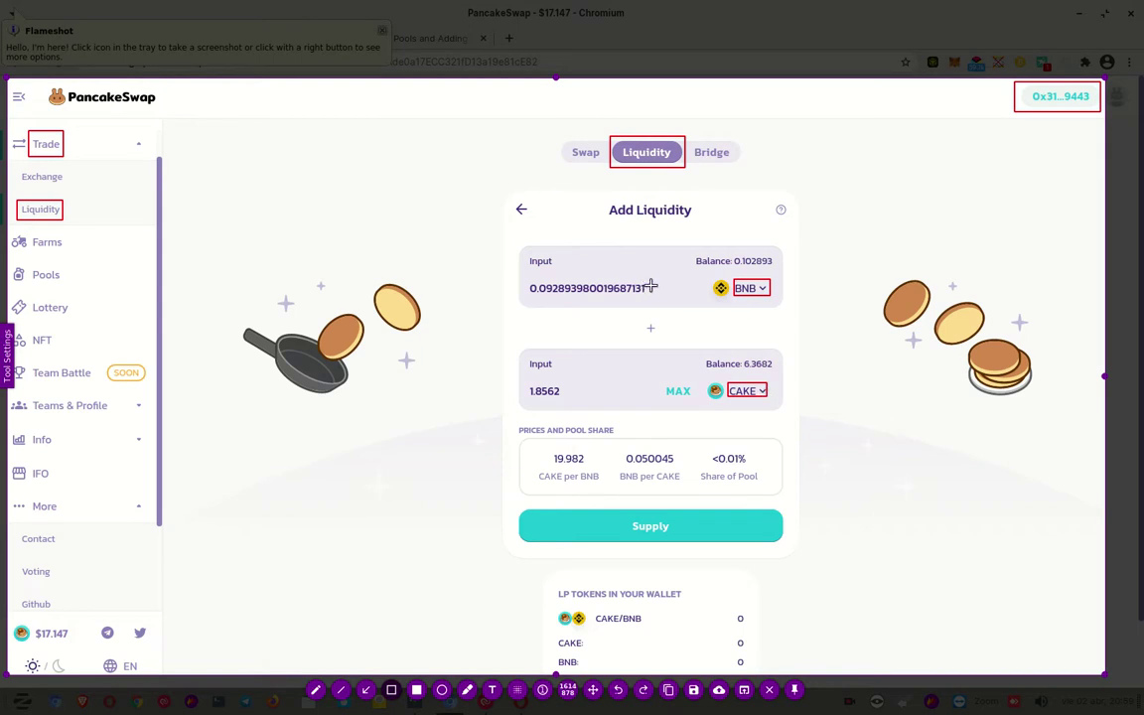
pyautogui.moveTo(522, 279); pyautogui.dragTo(658, 300)
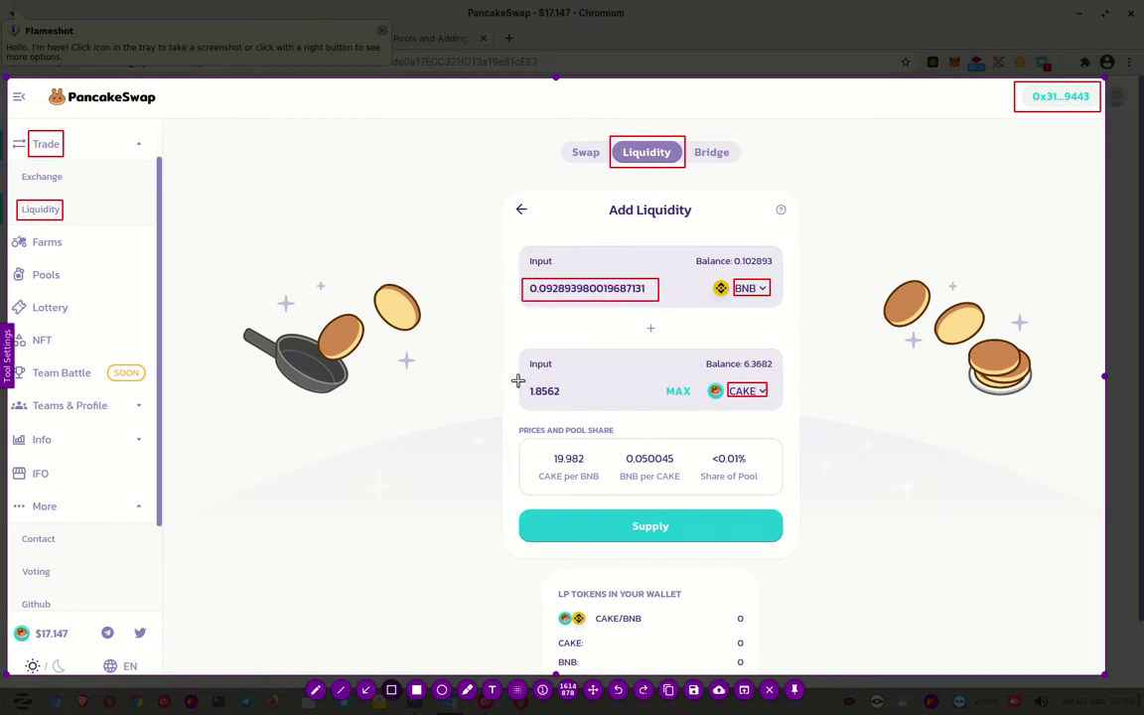
pyautogui.moveTo(518, 382); pyautogui.dragTo(570, 402)
pyautogui.moveTo(491, 507)
pyautogui.mouseDown()
pyautogui.moveTo(610, 565)
pyautogui.moveTo(806, 545)
pyautogui.mouseUp()
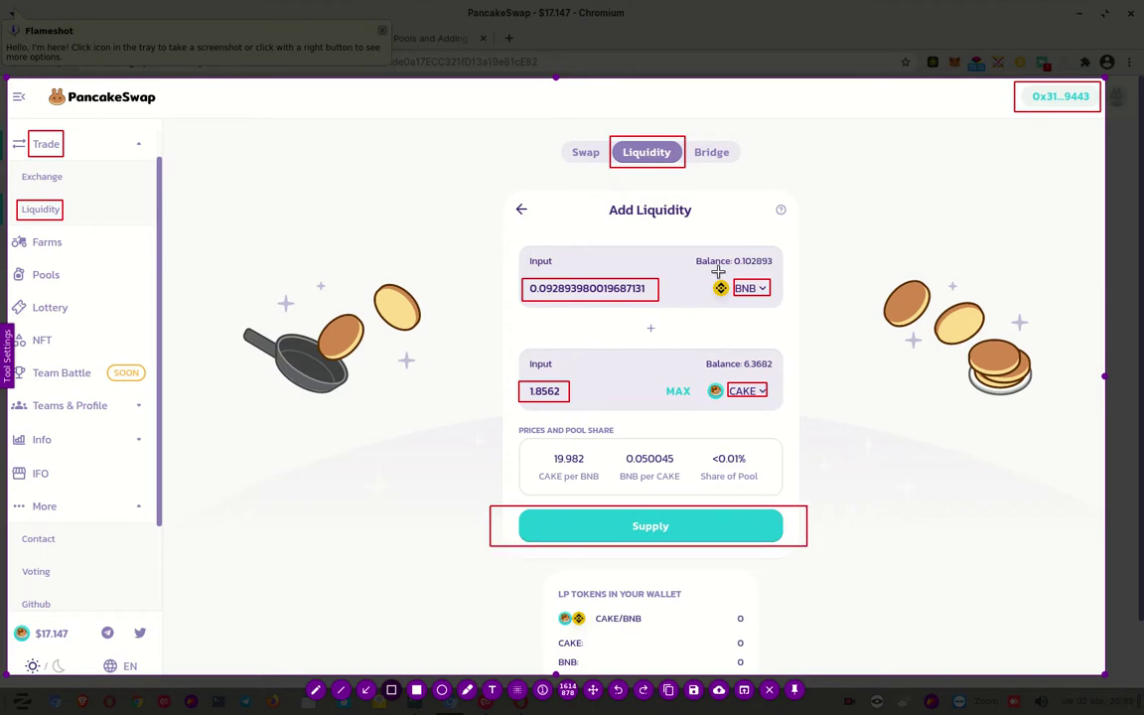
pyautogui.moveTo(688, 252); pyautogui.dragTo(783, 270)
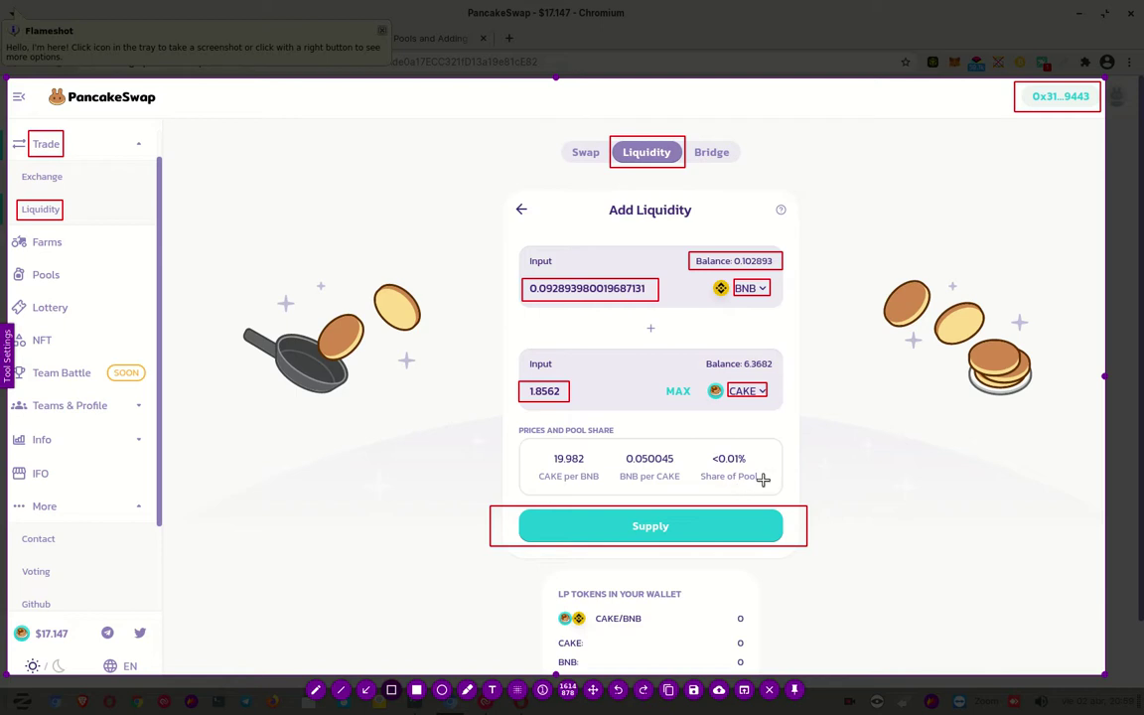
pyautogui.press('Escape')
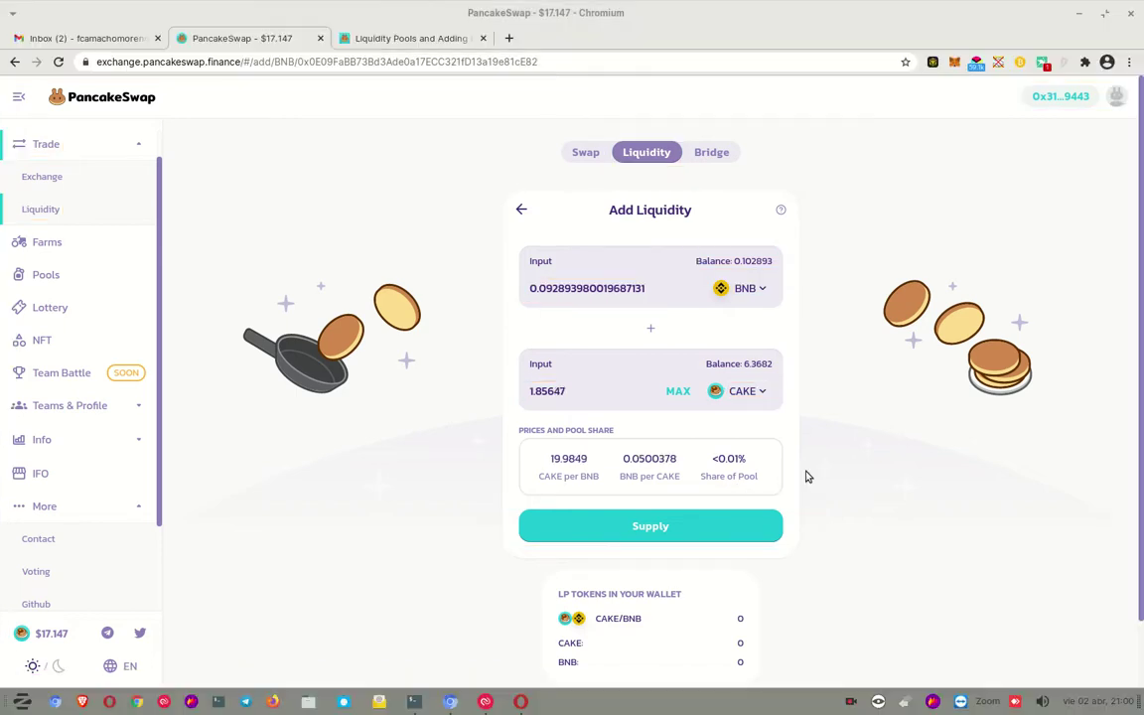
# Supply the entered BNB and CAKE amounts to the liquidity pool and confirm the supply
pyautogui.scroll(-1, 897, 429)
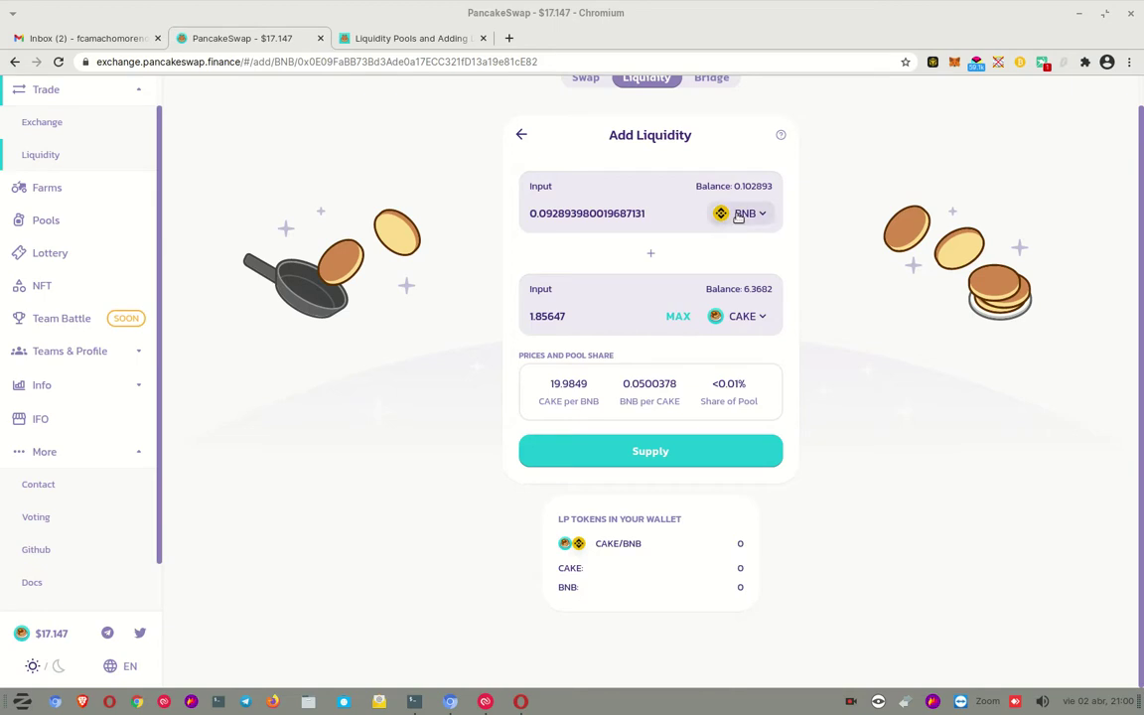
pyautogui.click(646, 453)
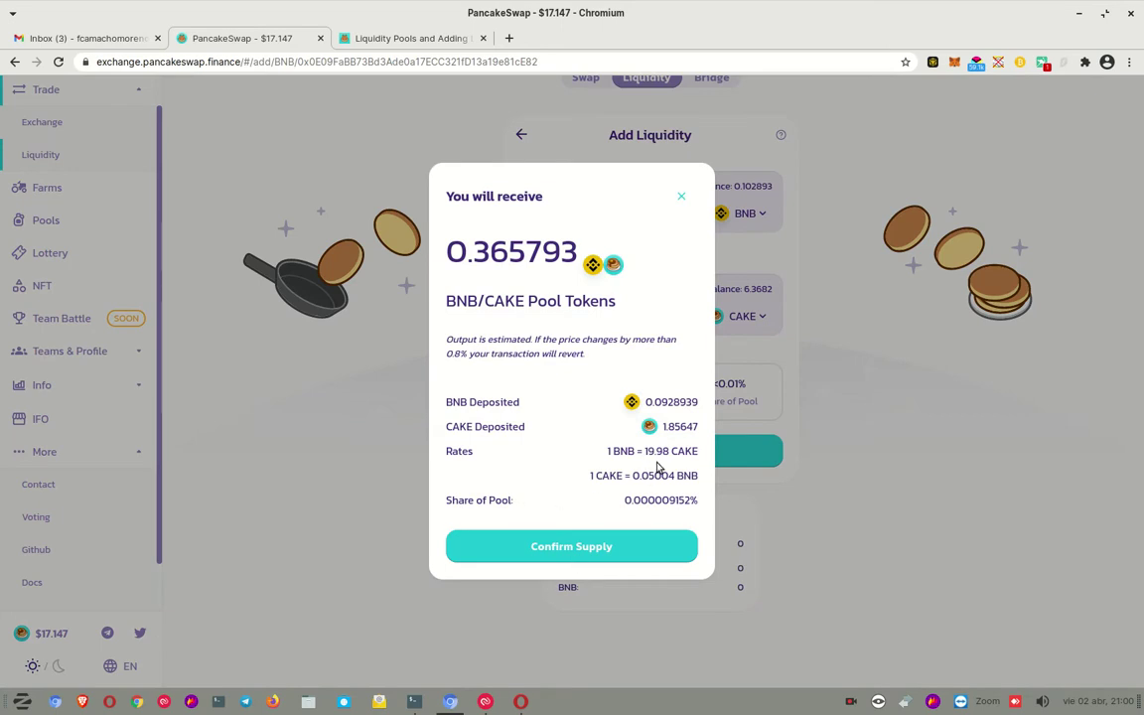
pyautogui.click(602, 545)
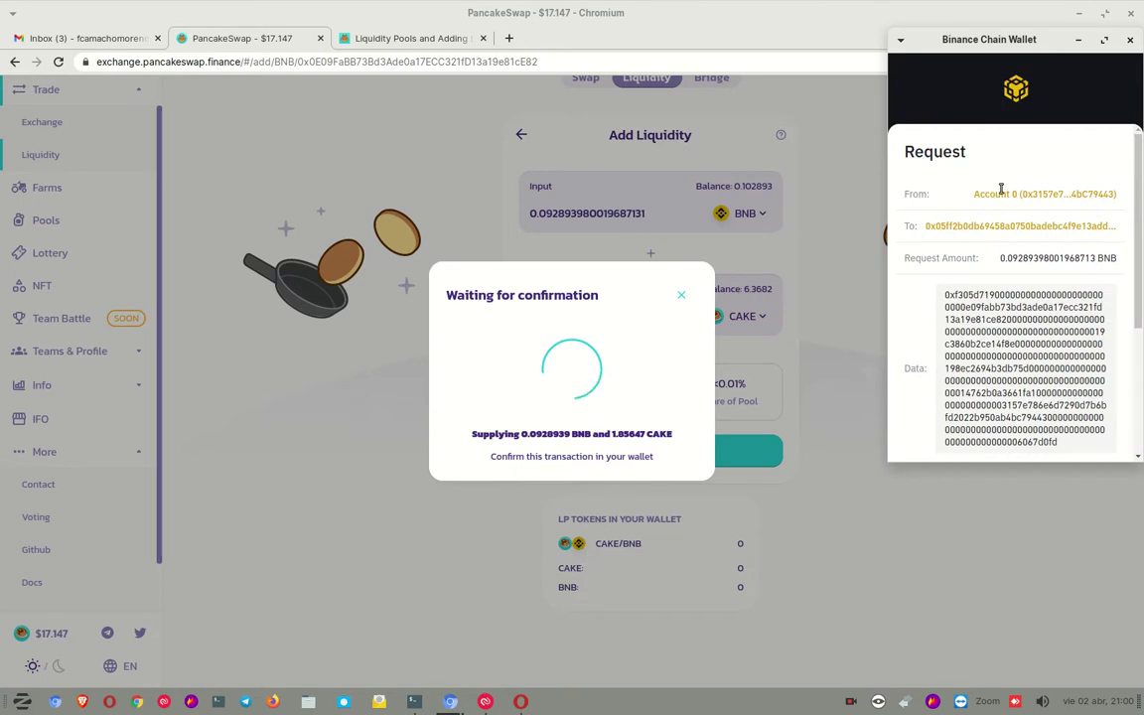
# Approve the liquidity transaction in Binance Chain Wallet after checking its network fee, and open it on BscScan in a separate tab
pyautogui.scroll(-3, 1021, 308)
pyautogui.scroll(-1, 1020, 308)
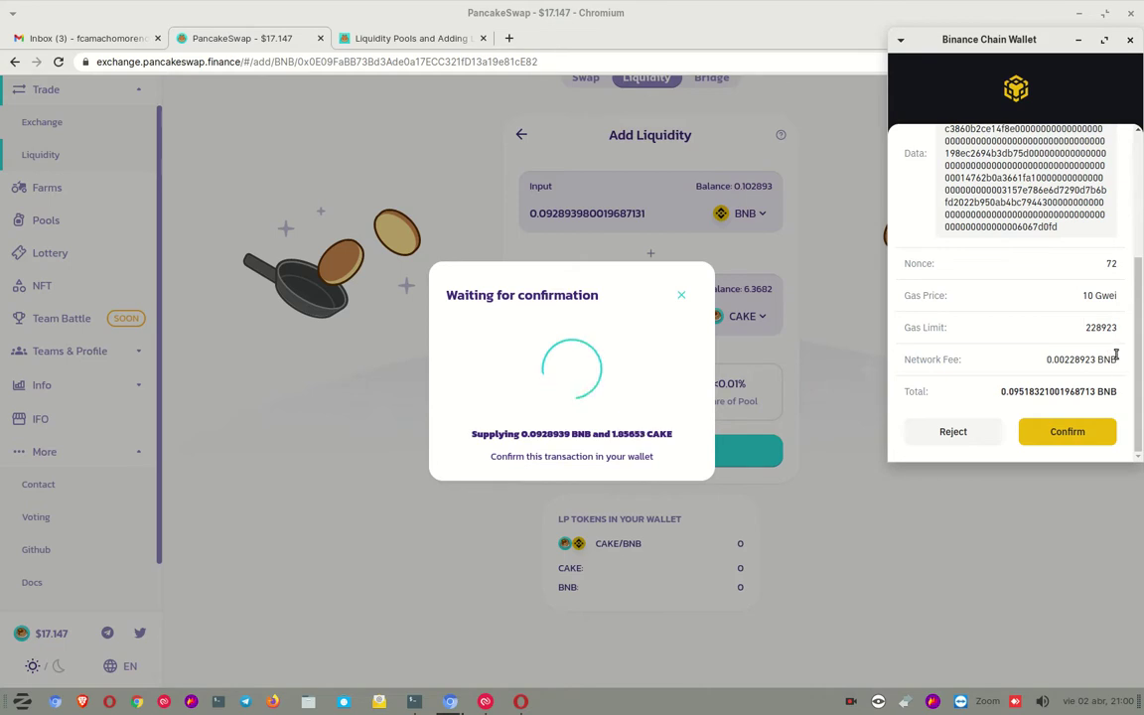
pyautogui.tripleClick(1105, 361)
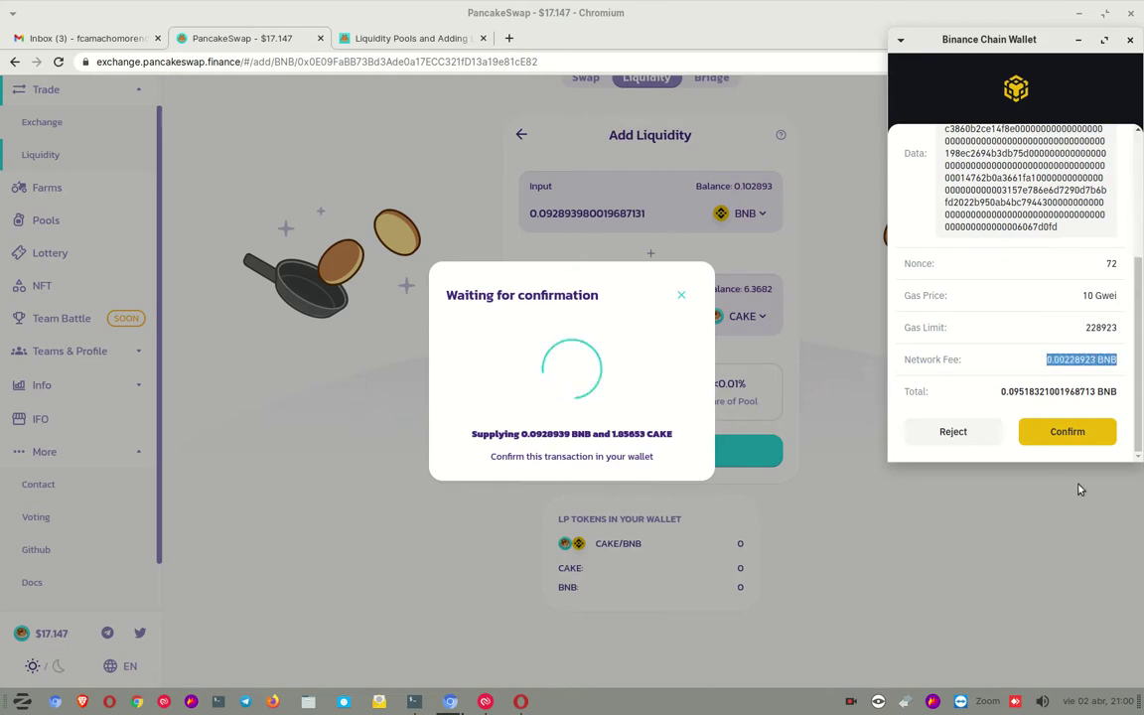
pyautogui.click(1066, 435)
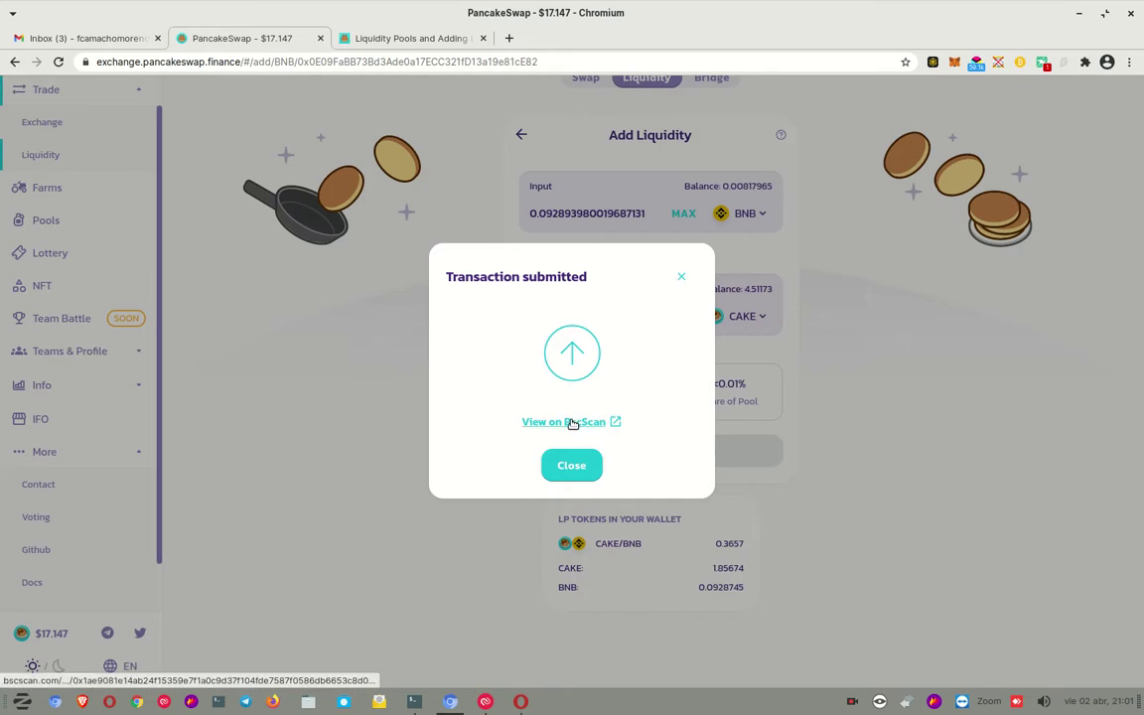
pyautogui.click(573, 423)
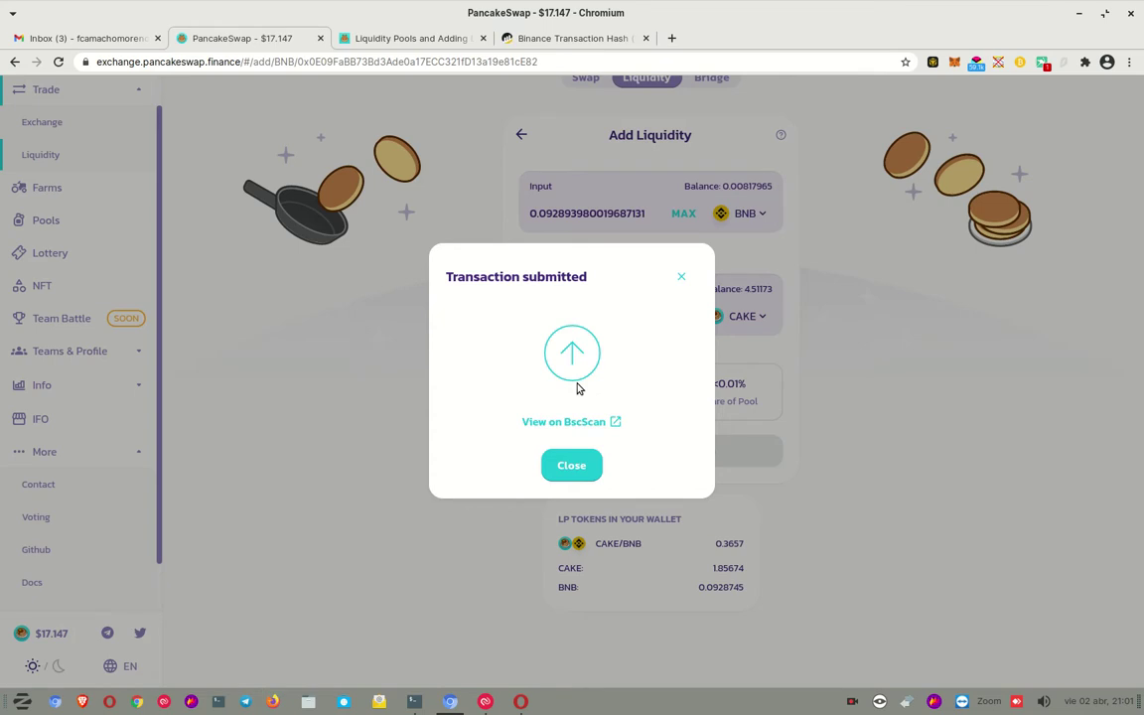
pyautogui.click(562, 467)
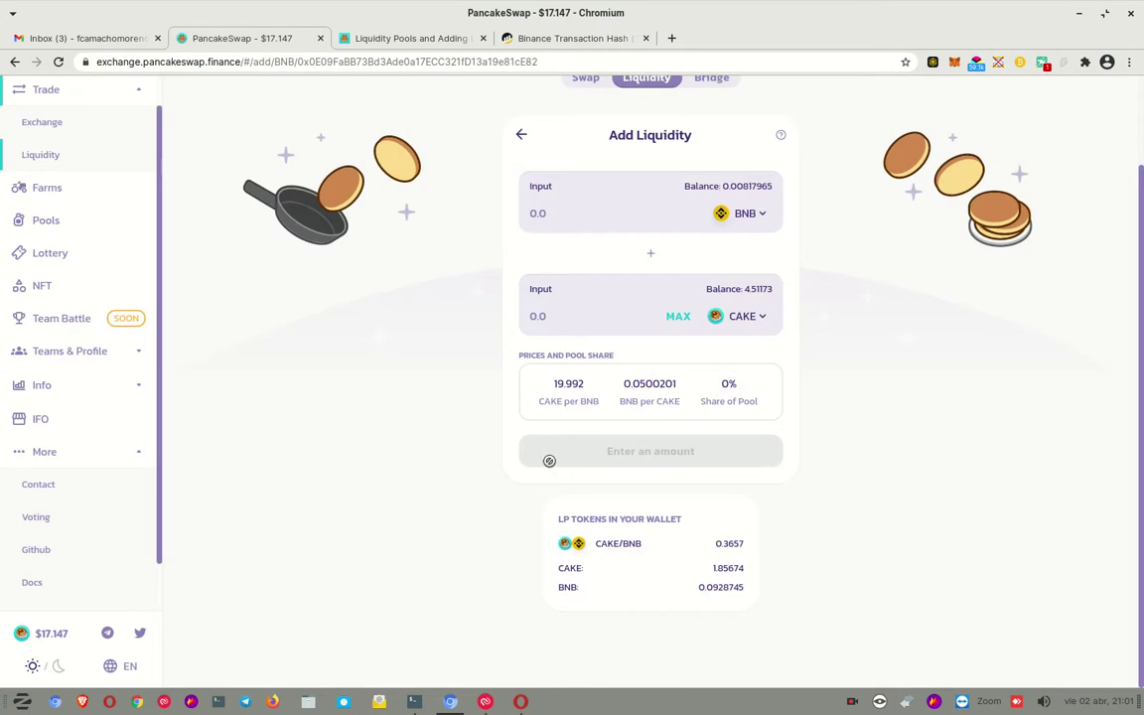
# Expand the CAKE-BNB farm's details on the Farms page and connect the Binance Chain Wallet there
pyautogui.click(52, 191)
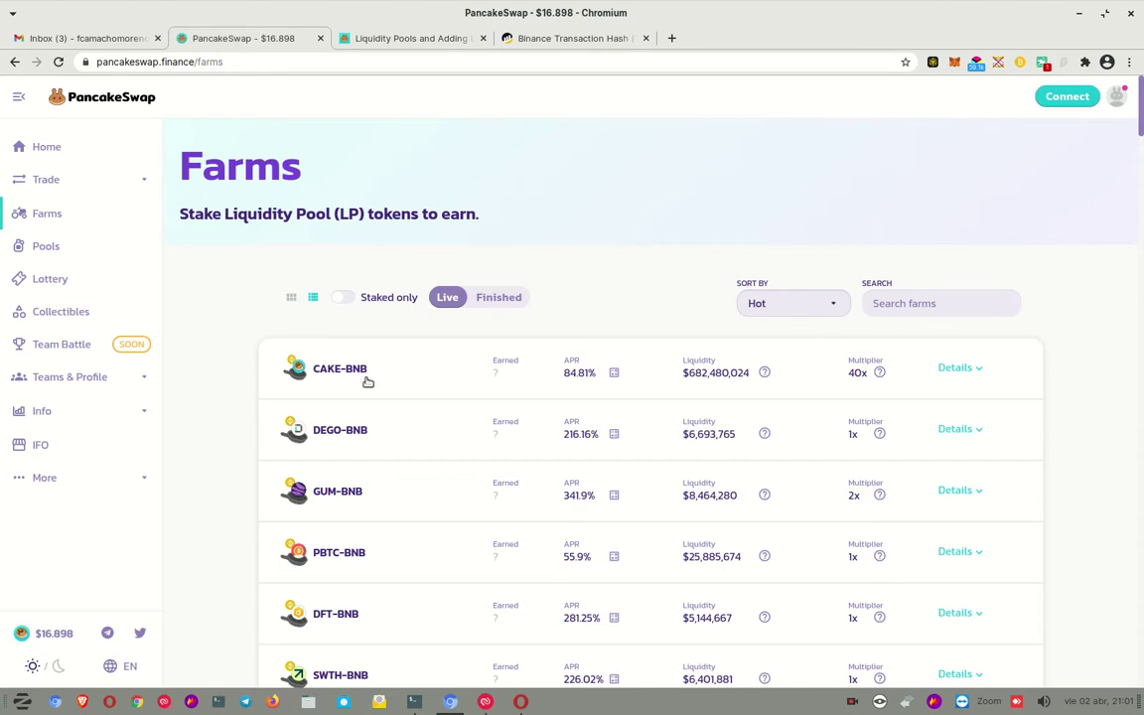
pyautogui.click(957, 369)
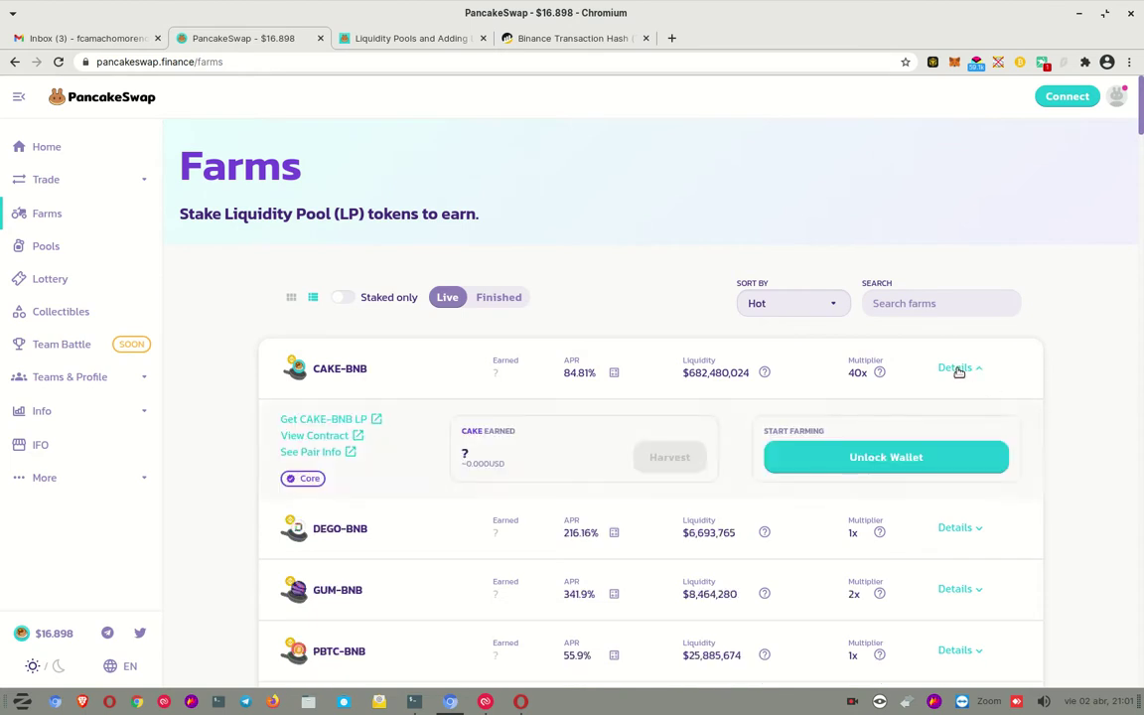
pyautogui.click(338, 372)
pyautogui.click(338, 373)
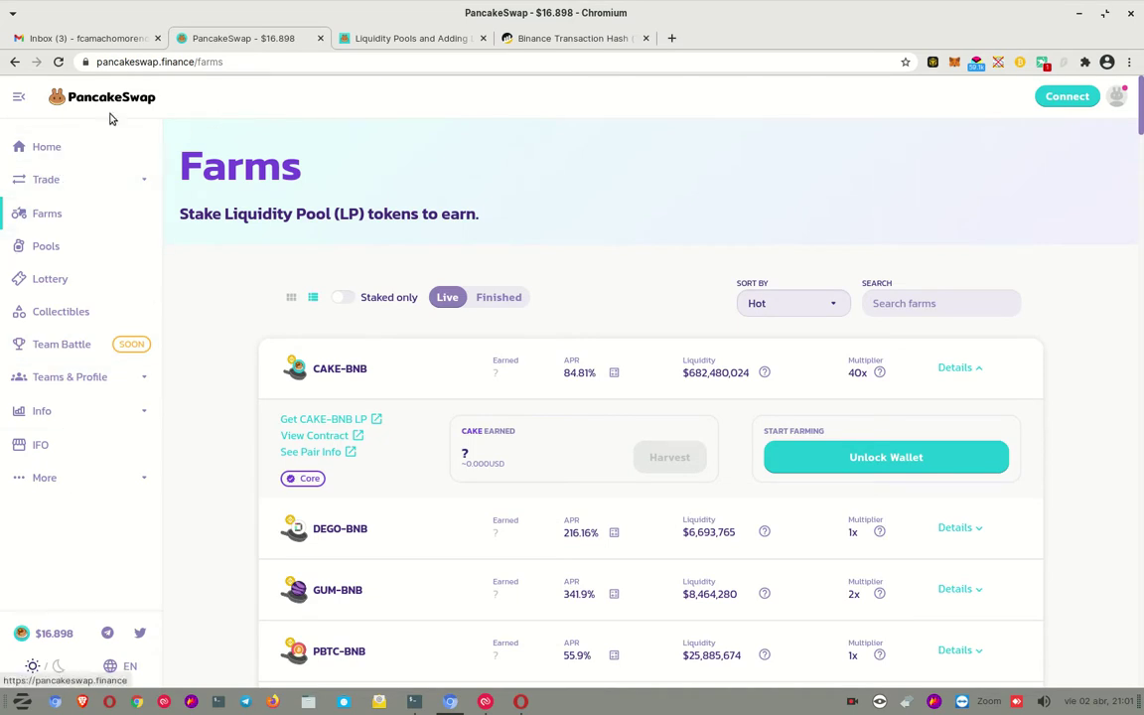
pyautogui.click(1082, 96)
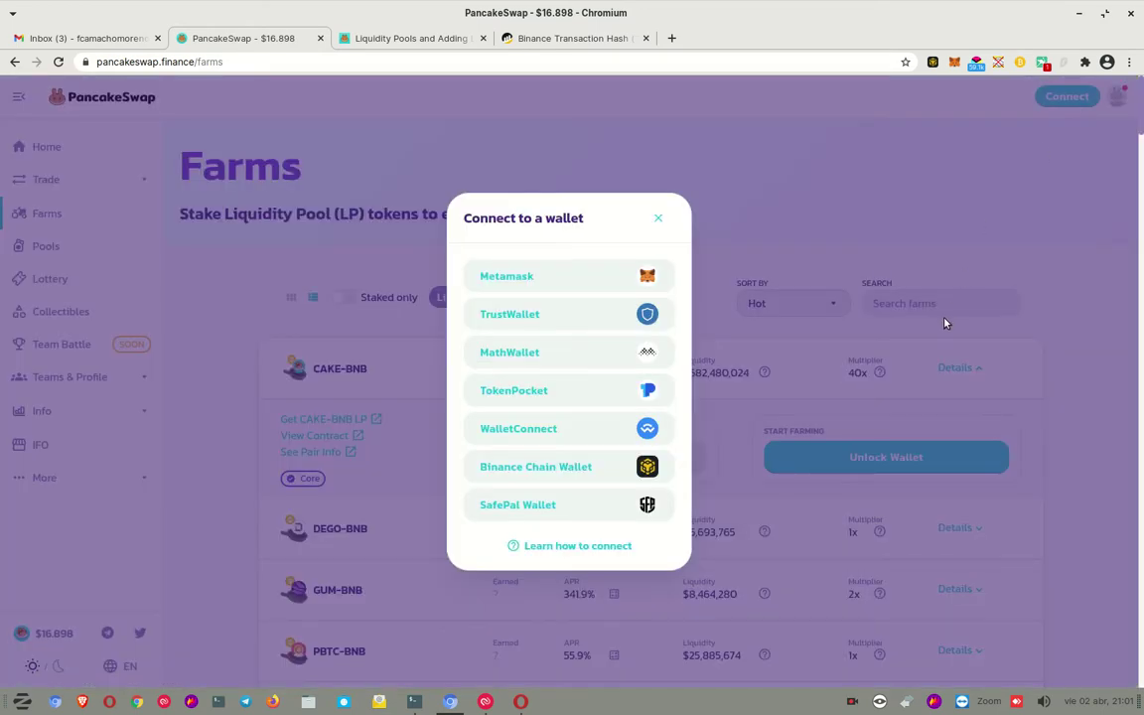
pyautogui.click(531, 472)
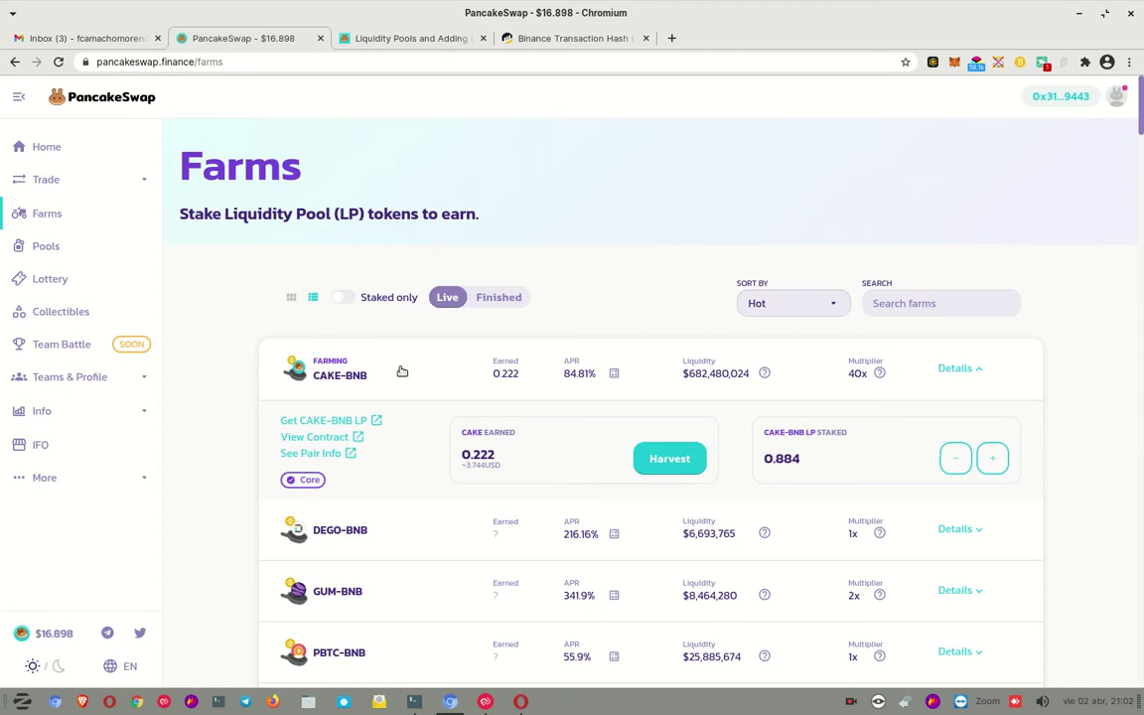
# Show only staked farms and stake the maximum CAKE-BNB LP balance (0.365781526140699664), approving the transaction in Binance Chain Wallet
pyautogui.click(341, 297)
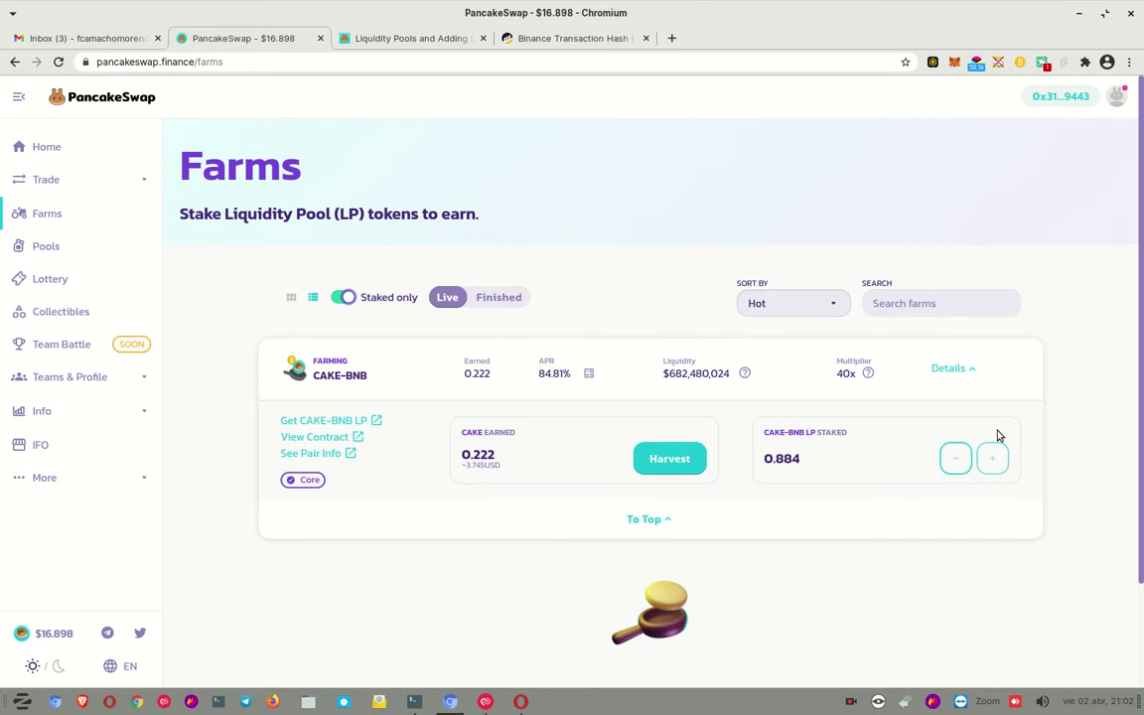
pyautogui.click(992, 458)
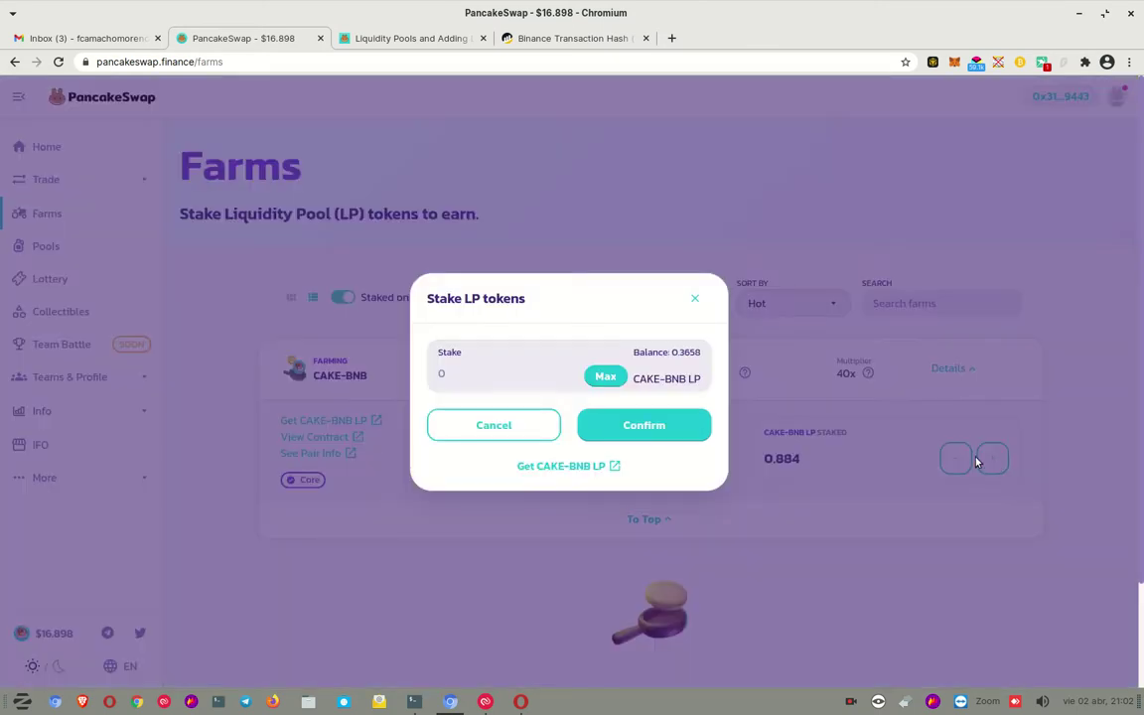
pyautogui.click(612, 377)
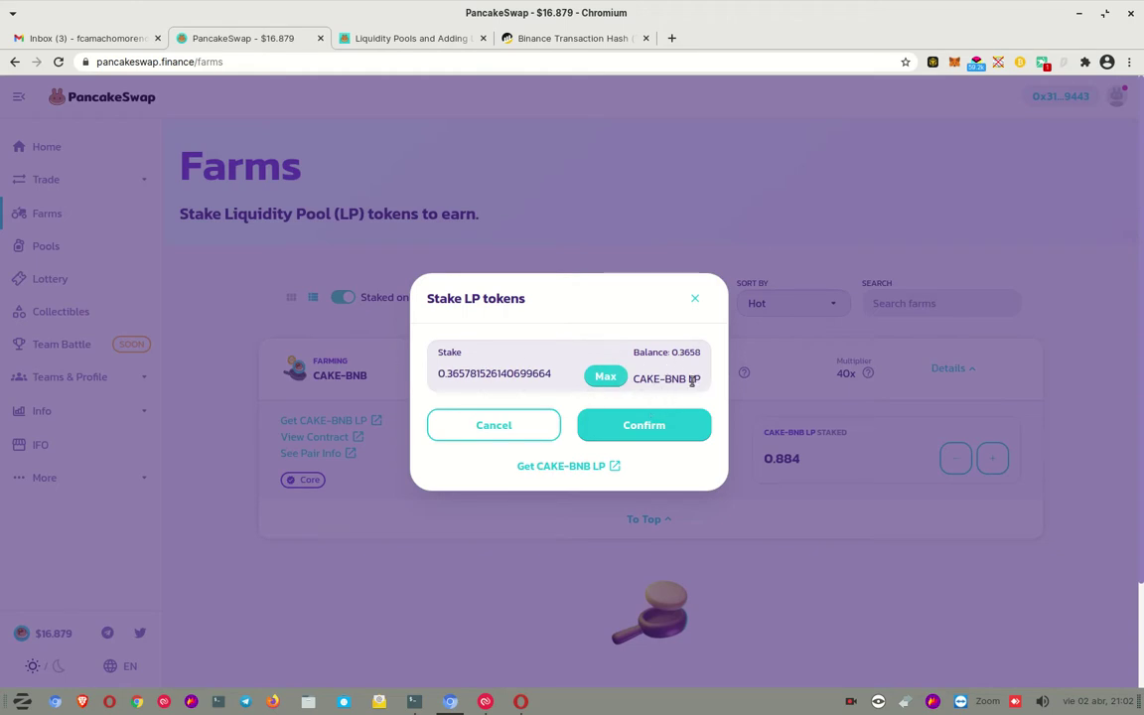
pyautogui.click(647, 429)
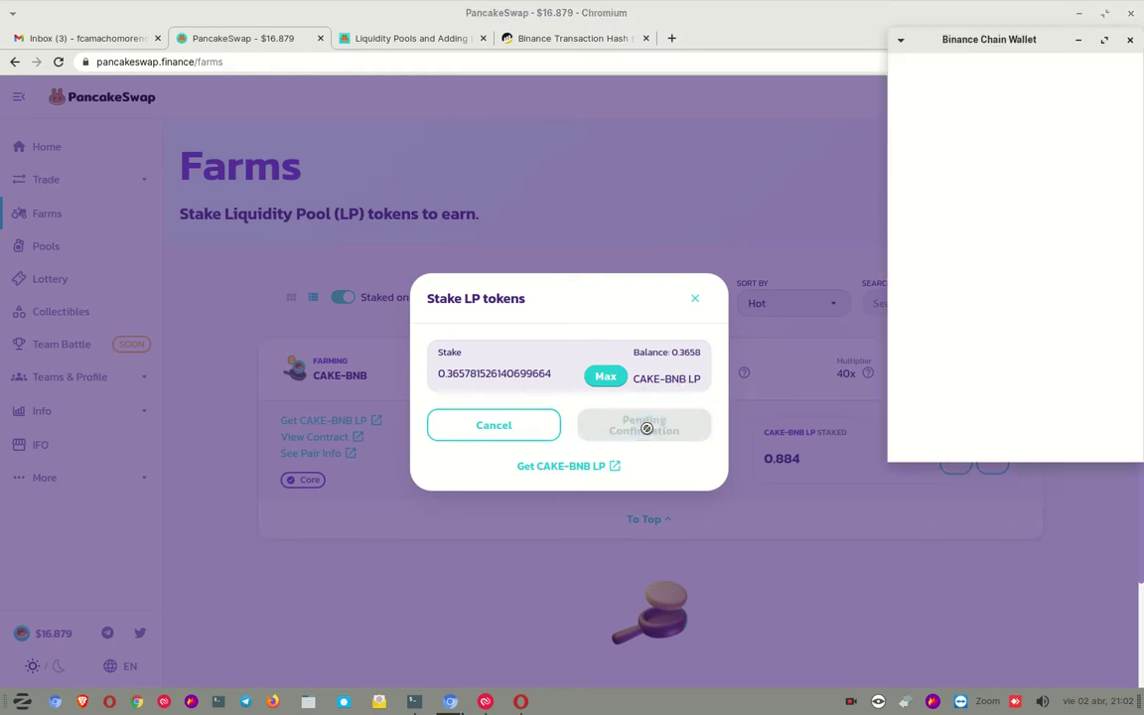
pyautogui.scroll(-3, 1021, 337)
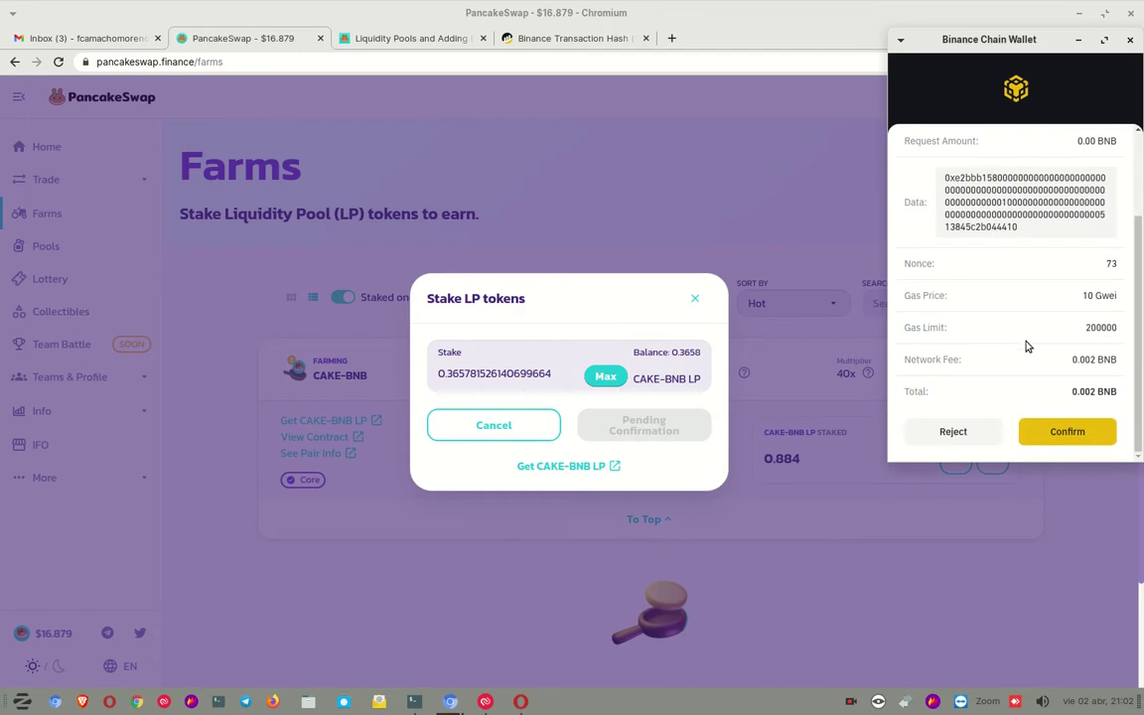
pyautogui.click(1060, 435)
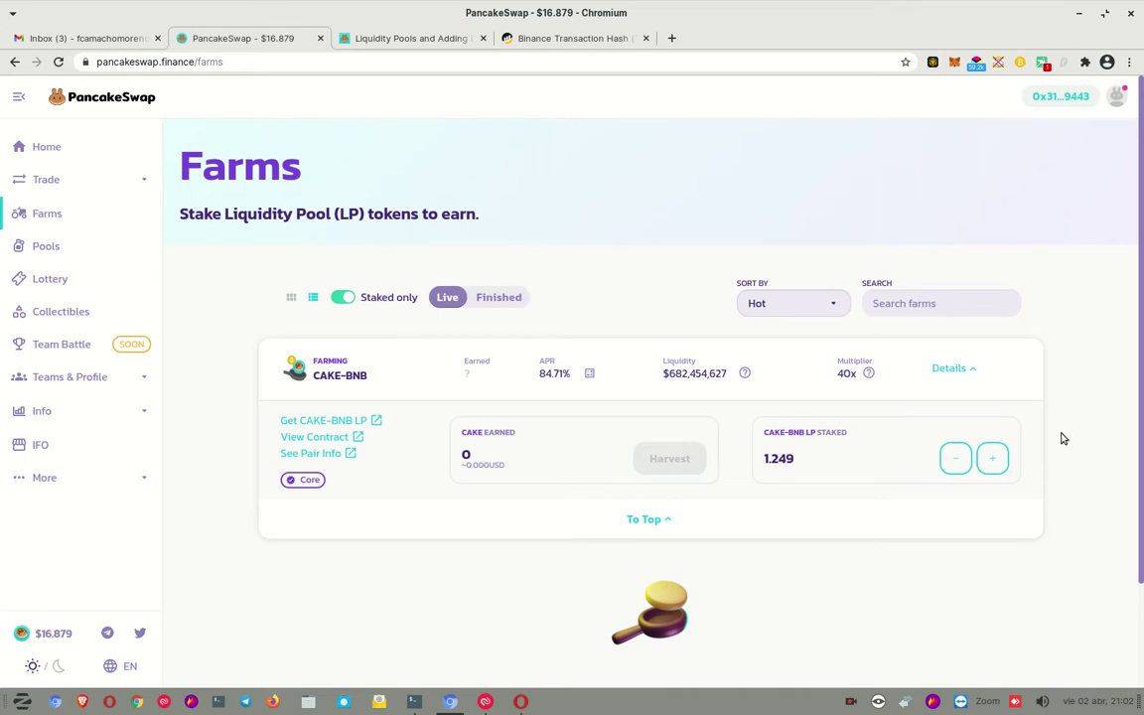
# Examine the staked LP amount in the CAKE-BNB farm, collapsing and re-expanding its details
pyautogui.doubleClick(778, 459)
pyautogui.click(784, 465)
pyautogui.moveTo(797, 461); pyautogui.dragTo(766, 459)
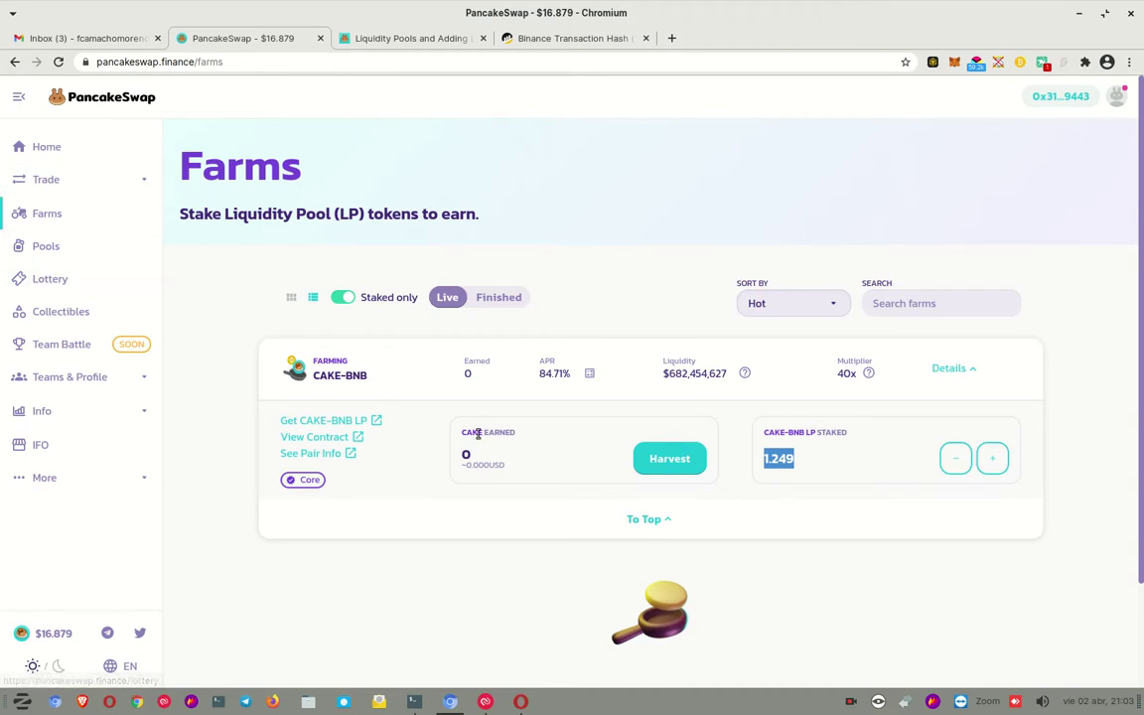
pyautogui.moveTo(313, 177); pyautogui.dragTo(162, 146)
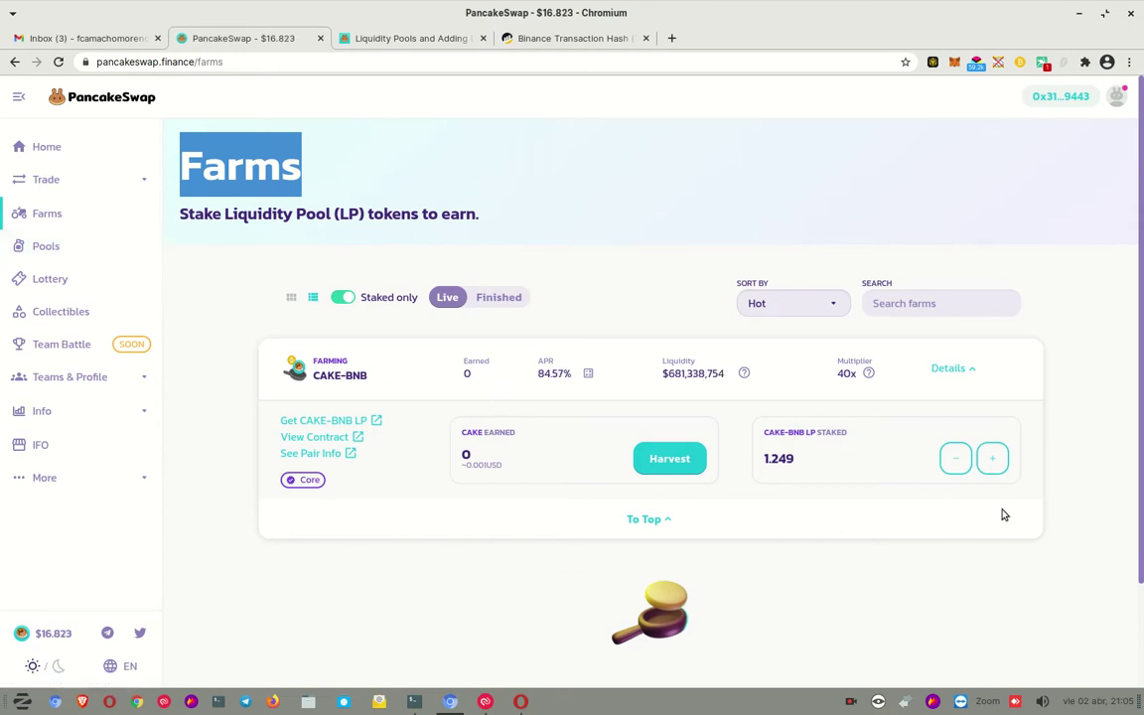
pyautogui.click(955, 368)
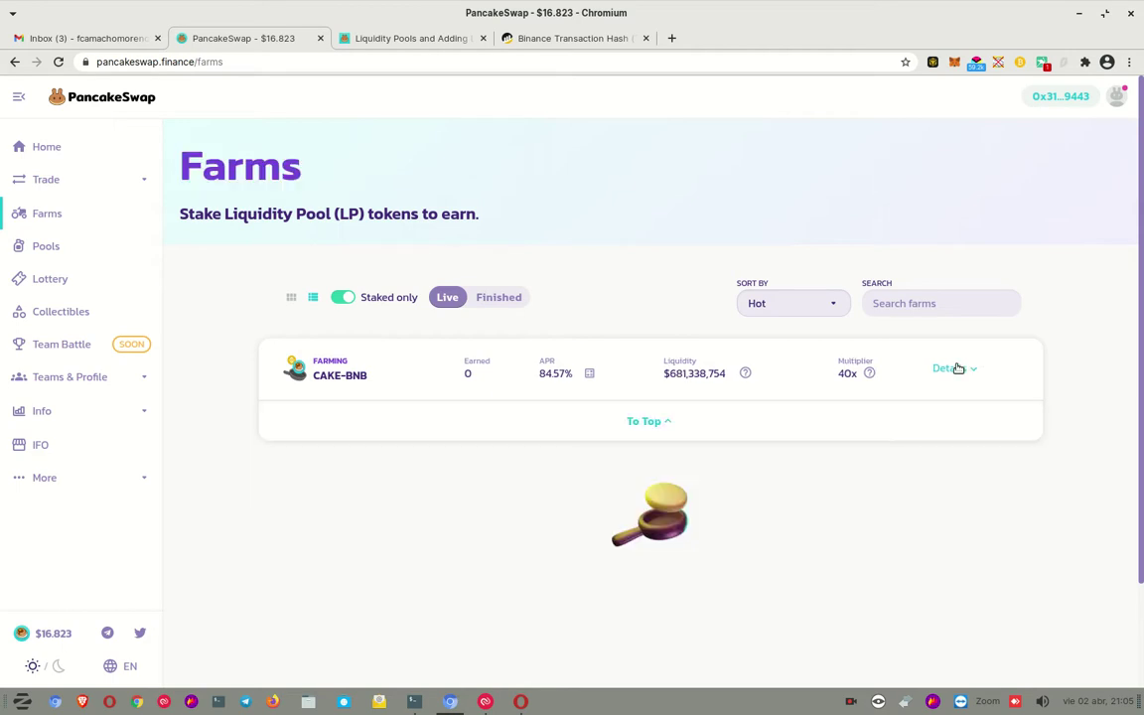
pyautogui.click(956, 368)
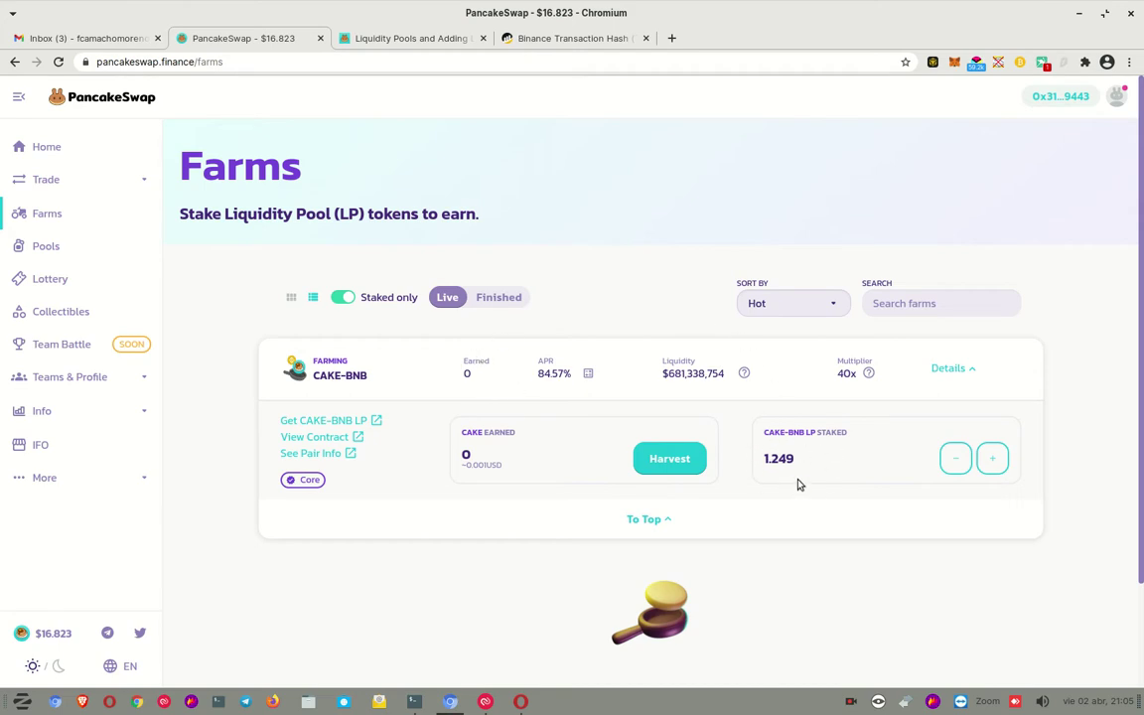
pyautogui.moveTo(797, 462); pyautogui.dragTo(765, 460)
pyautogui.click(764, 462)
pyautogui.doubleClick(763, 461)
pyautogui.click(764, 465)
pyautogui.doubleClick(765, 462)
# Open the Pools page and show only the staked Syrup Pools
pyautogui.click(55, 250)
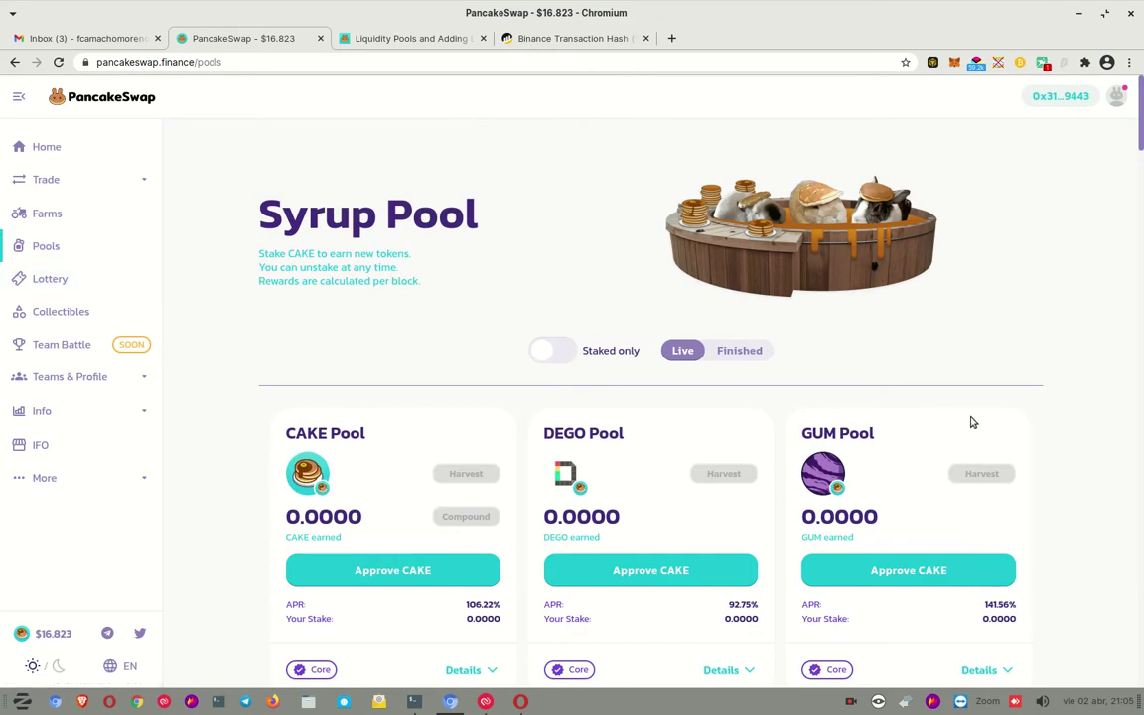
pyautogui.click(566, 350)
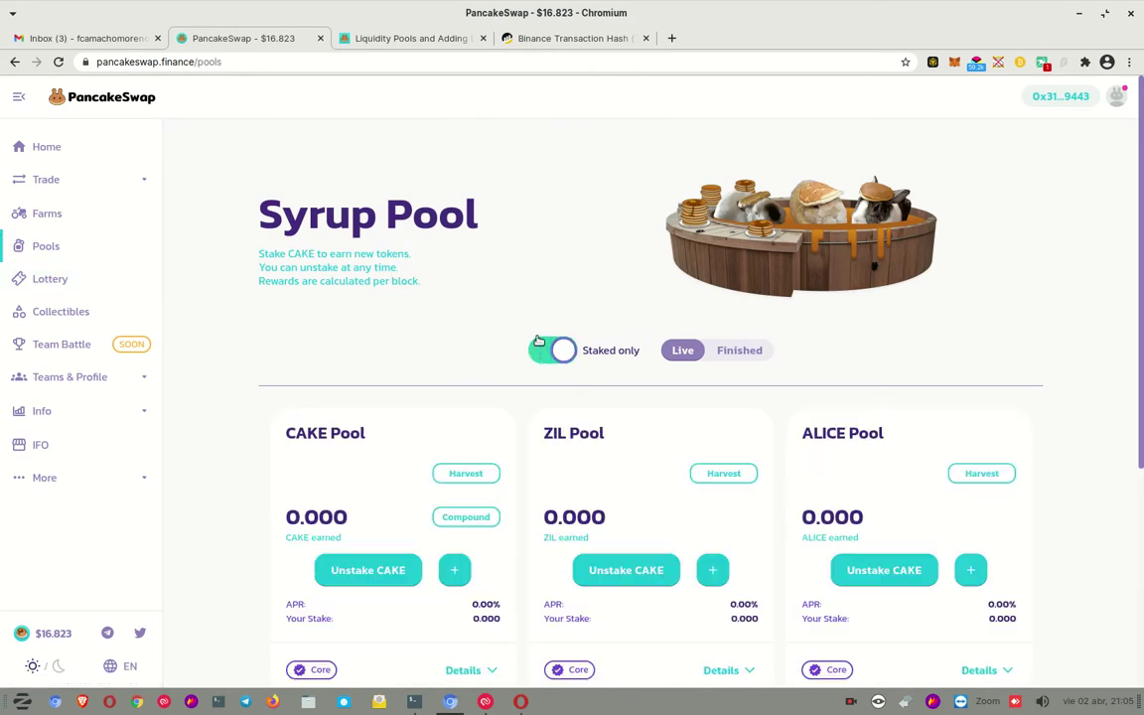
pyautogui.scroll(-2, 387, 377)
pyautogui.scroll(-1, 383, 387)
pyautogui.scroll(3, 1082, 252)
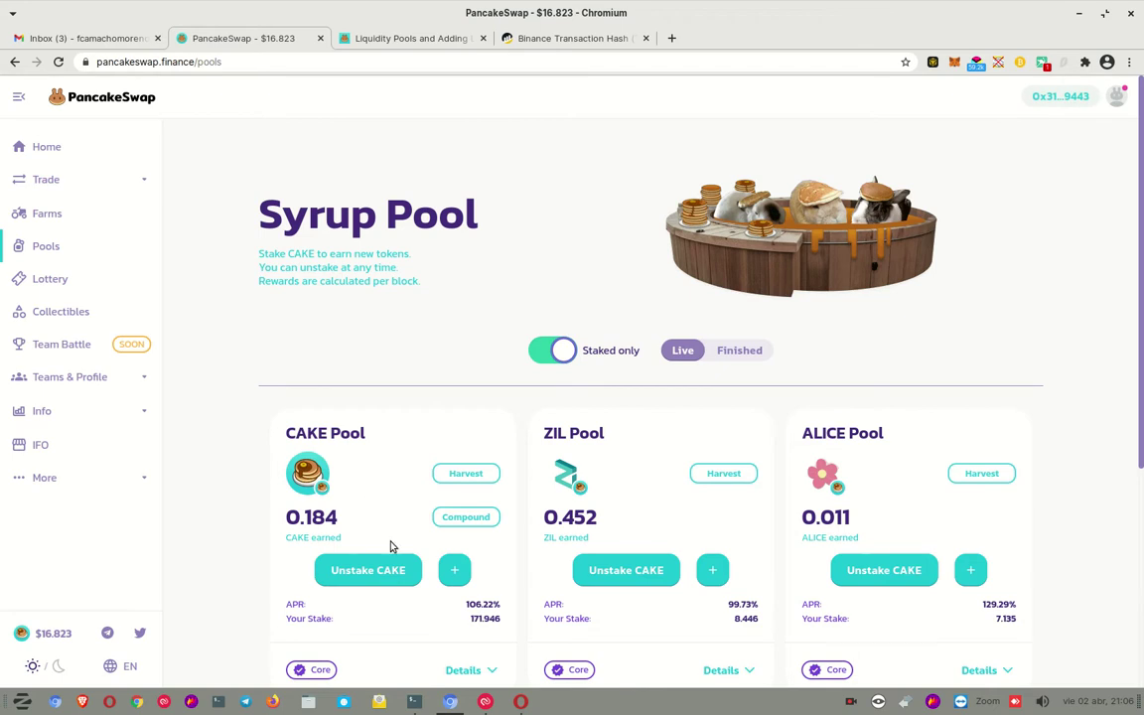
# View the CAKE pool's dialog for depositing more tokens and close it without depositing
pyautogui.scroll(-3, 384, 459)
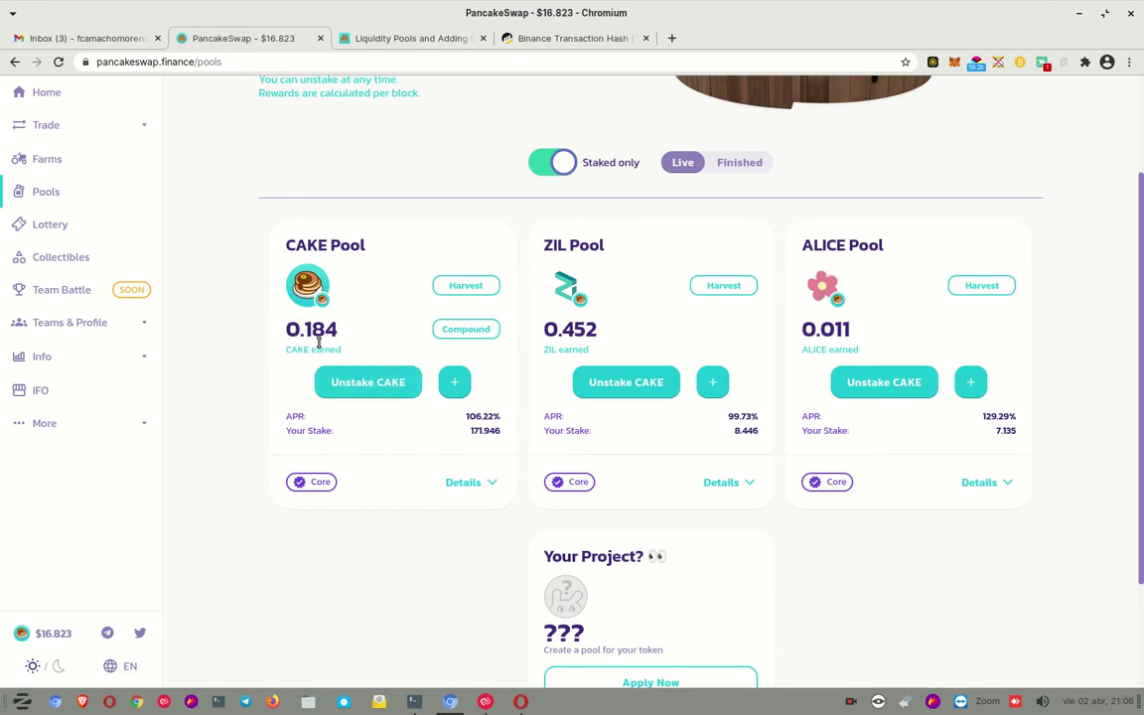
pyautogui.click(459, 385)
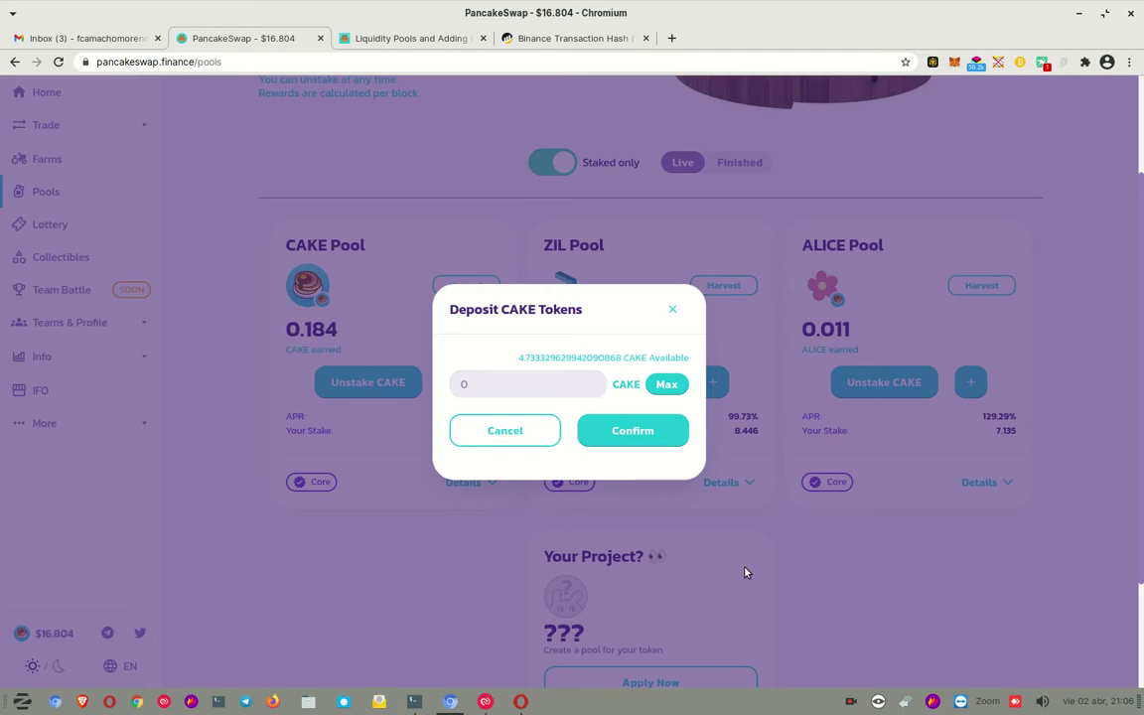
pyautogui.click(672, 308)
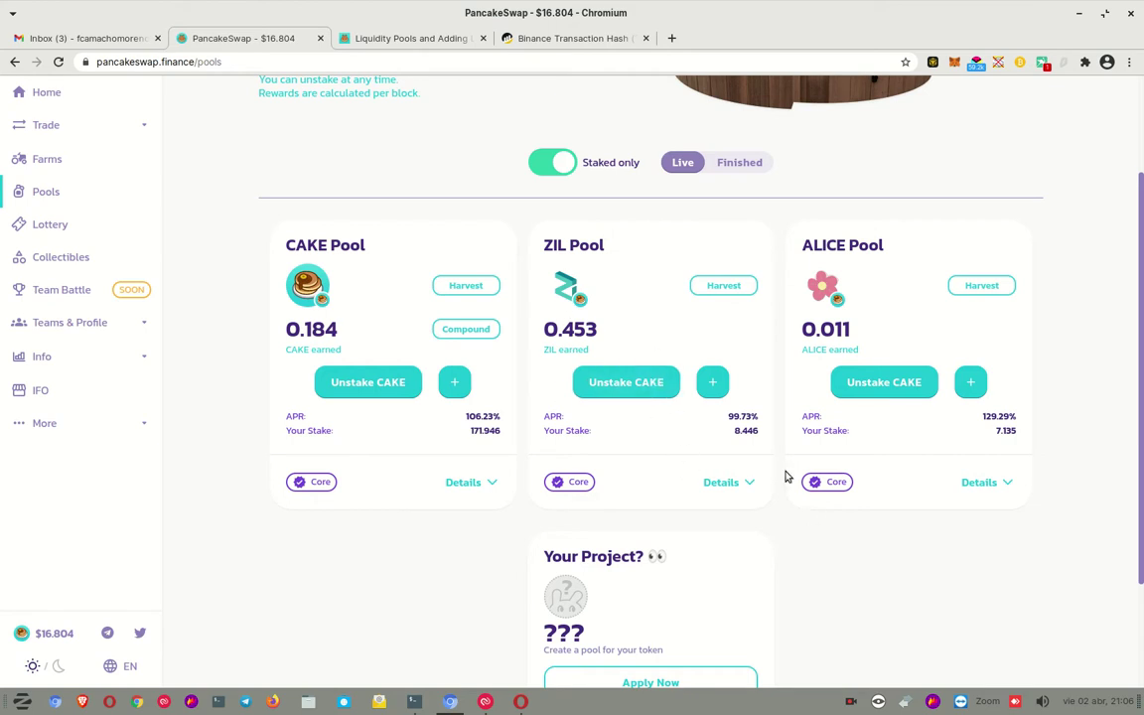
# Deposit 4 CAKE into the ZIL pool and approve the transaction in Binance Chain Wallet
pyautogui.click(701, 384)
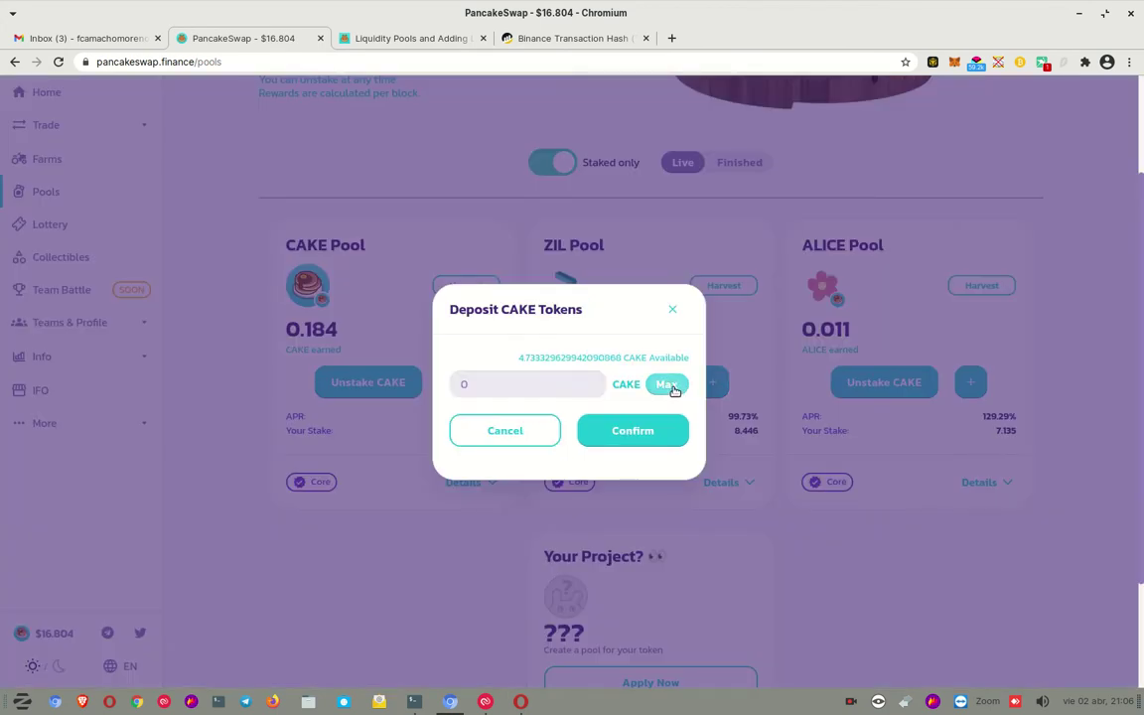
pyautogui.click(503, 385)
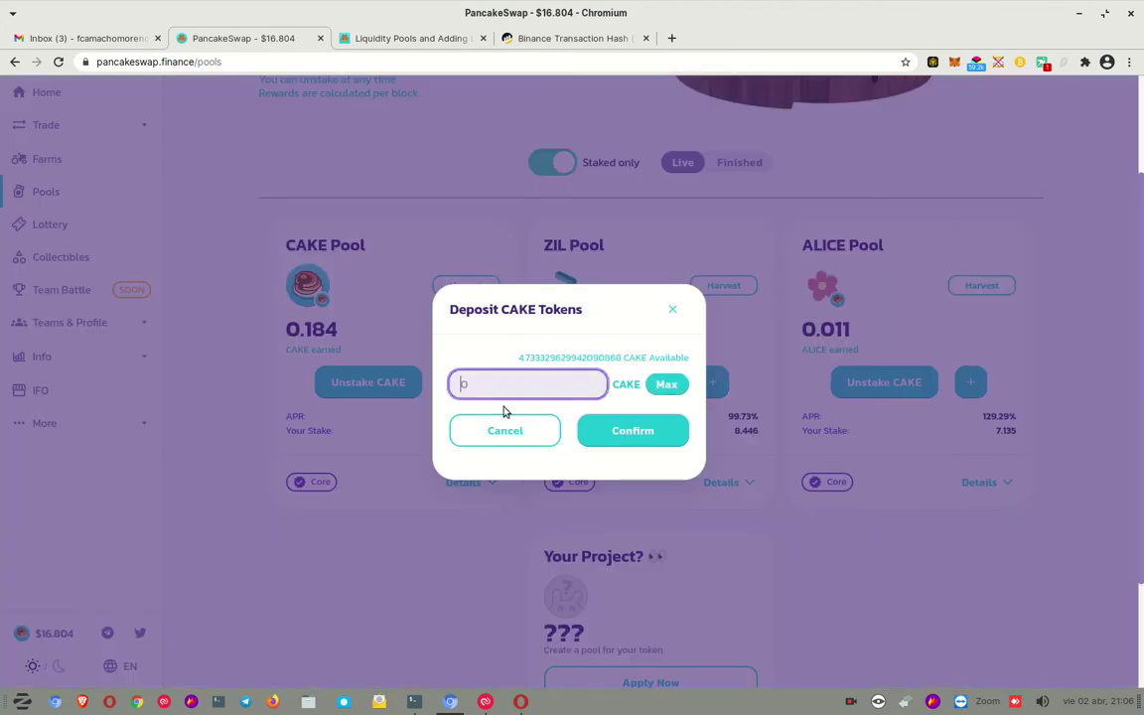
pyautogui.write('4')
pyautogui.click(621, 434)
pyautogui.click(627, 438)
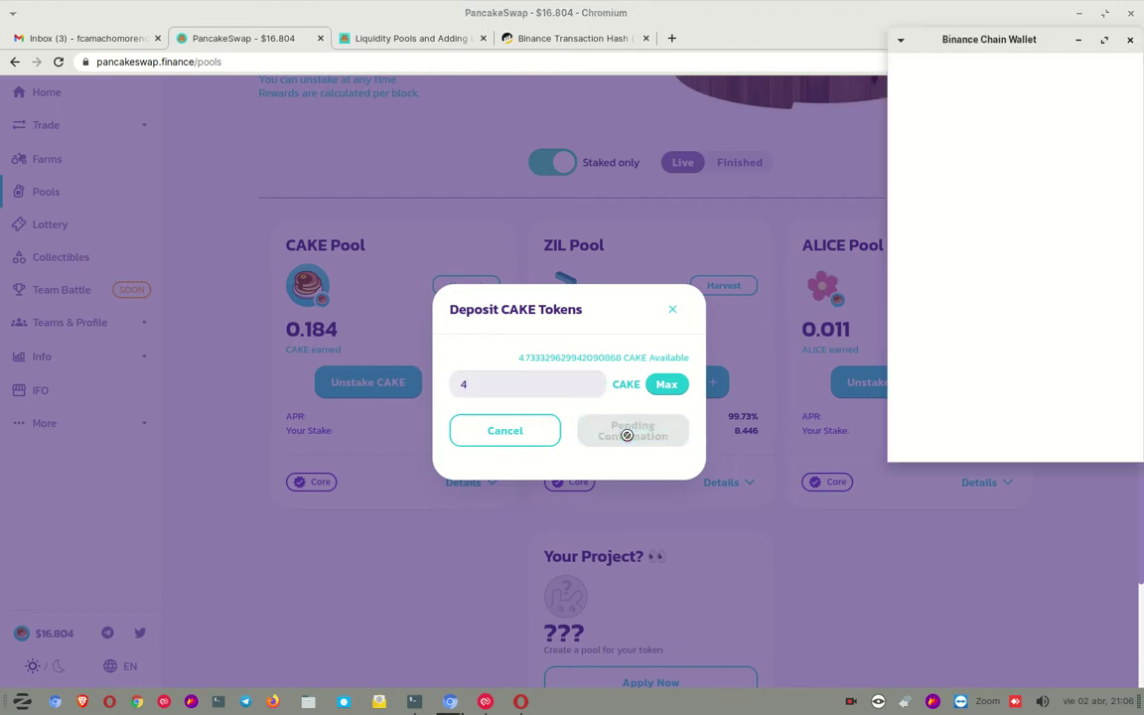
pyautogui.scroll(-2, 1028, 386)
pyautogui.click(1077, 433)
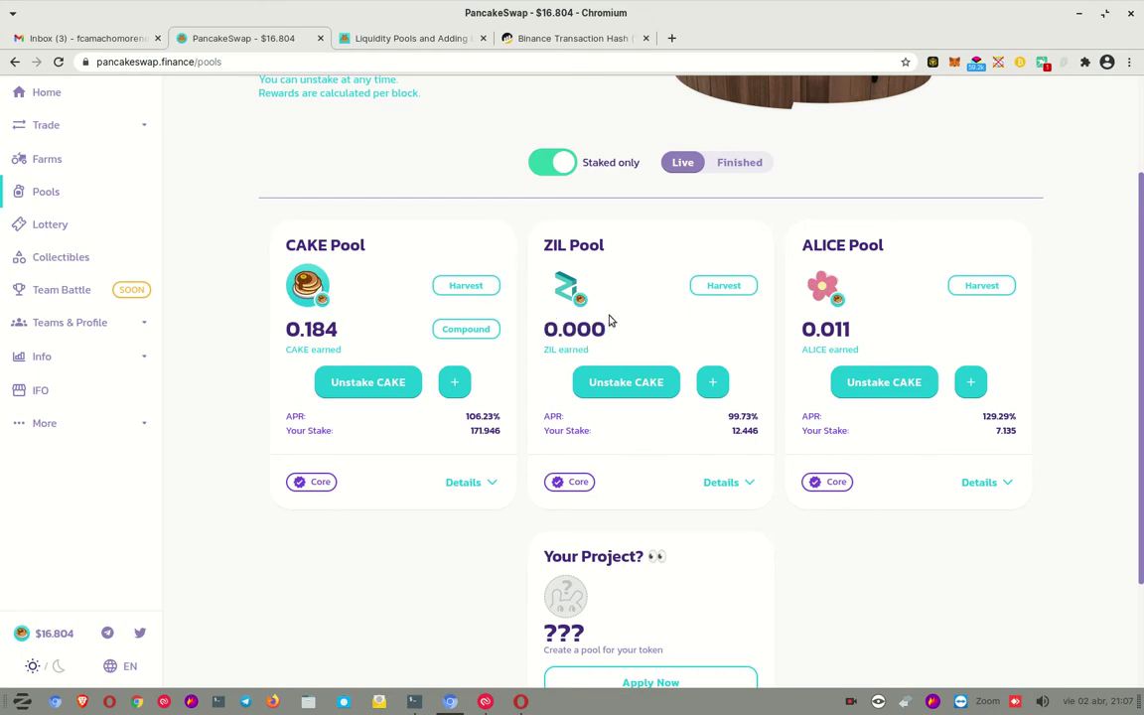
# Check the ZIL pool's stake and review the earnings, APR and stakes of the staked pools
pyautogui.doubleClick(743, 431)
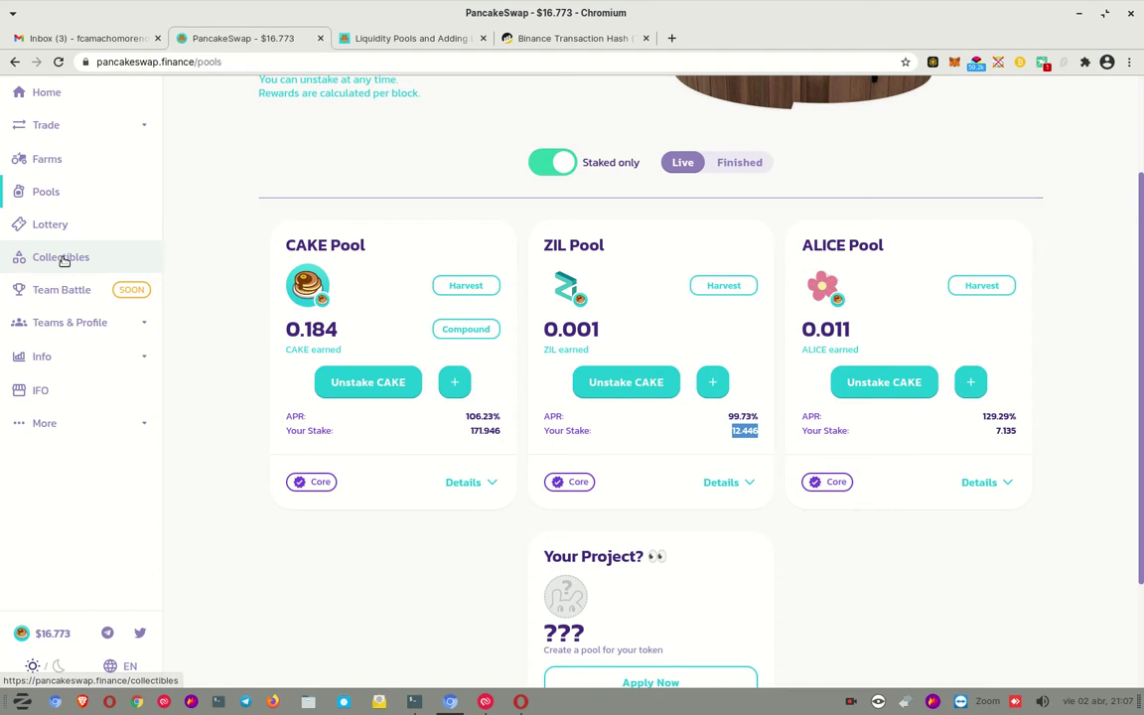
pyautogui.scroll(2, 658, 551)
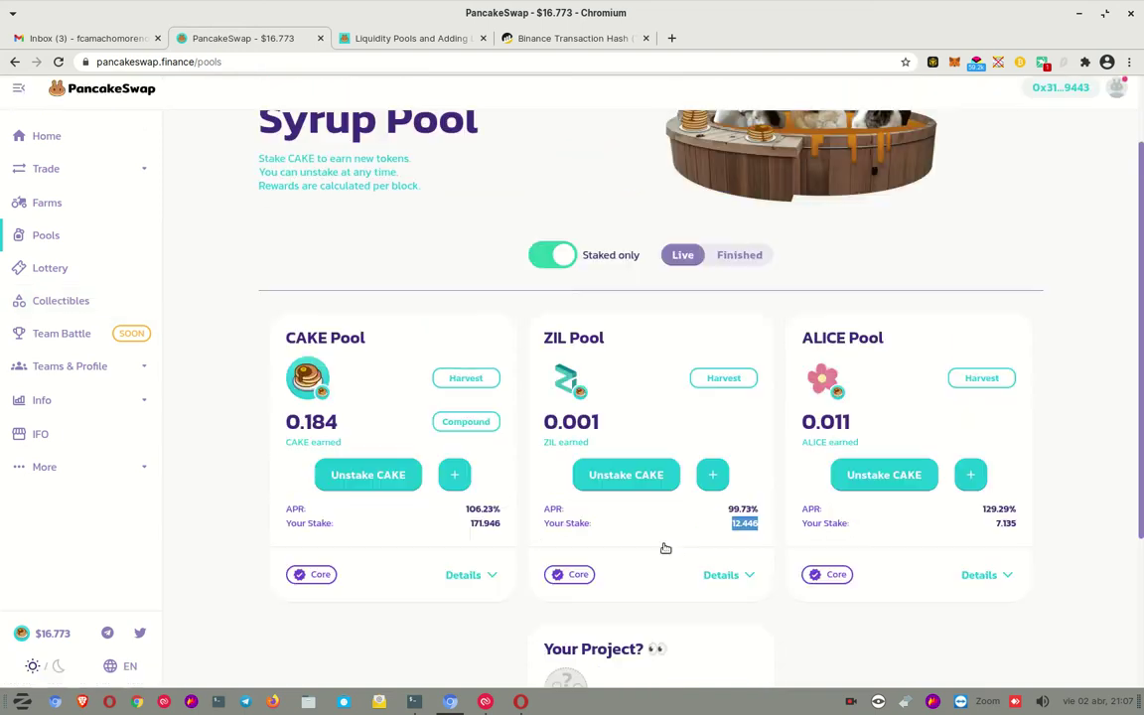
pyautogui.scroll(-2, 665, 538)
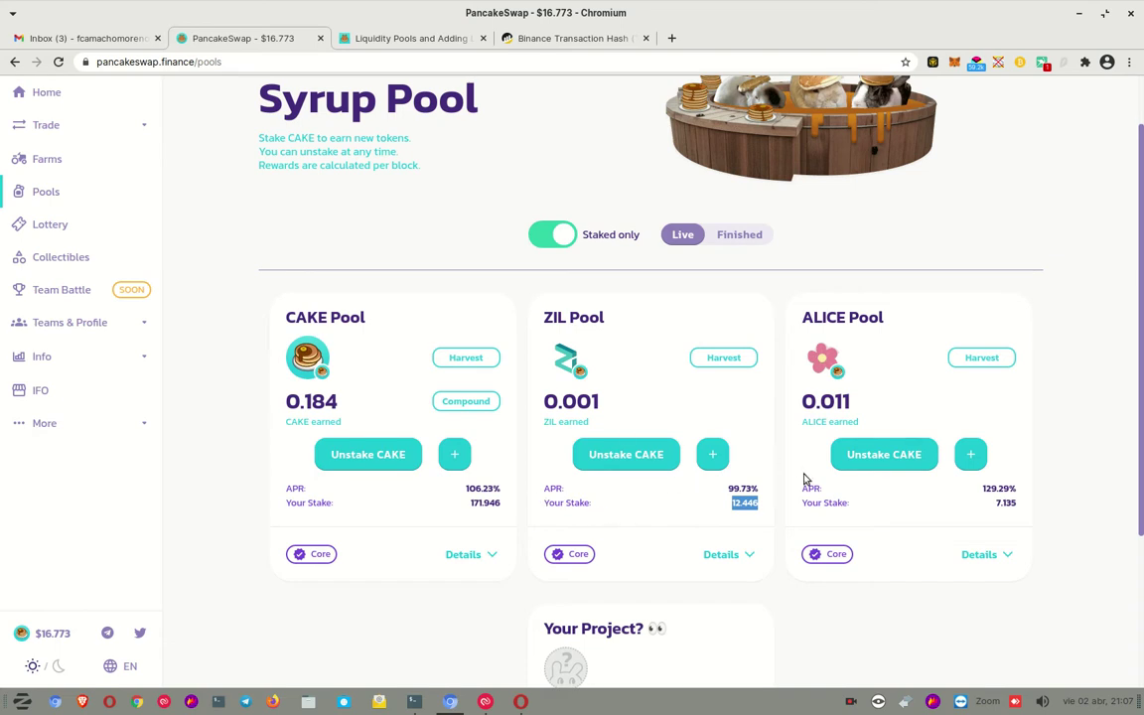
pyautogui.click(671, 513)
pyautogui.scroll(-3, 681, 520)
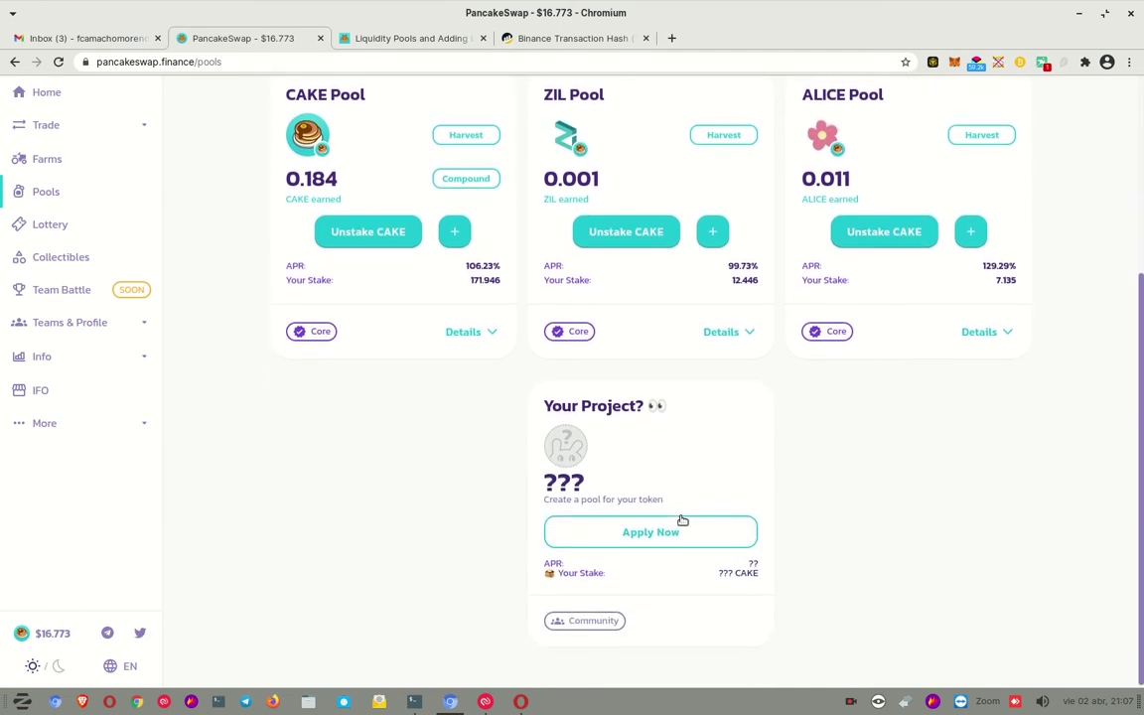
pyautogui.scroll(4, 832, 478)
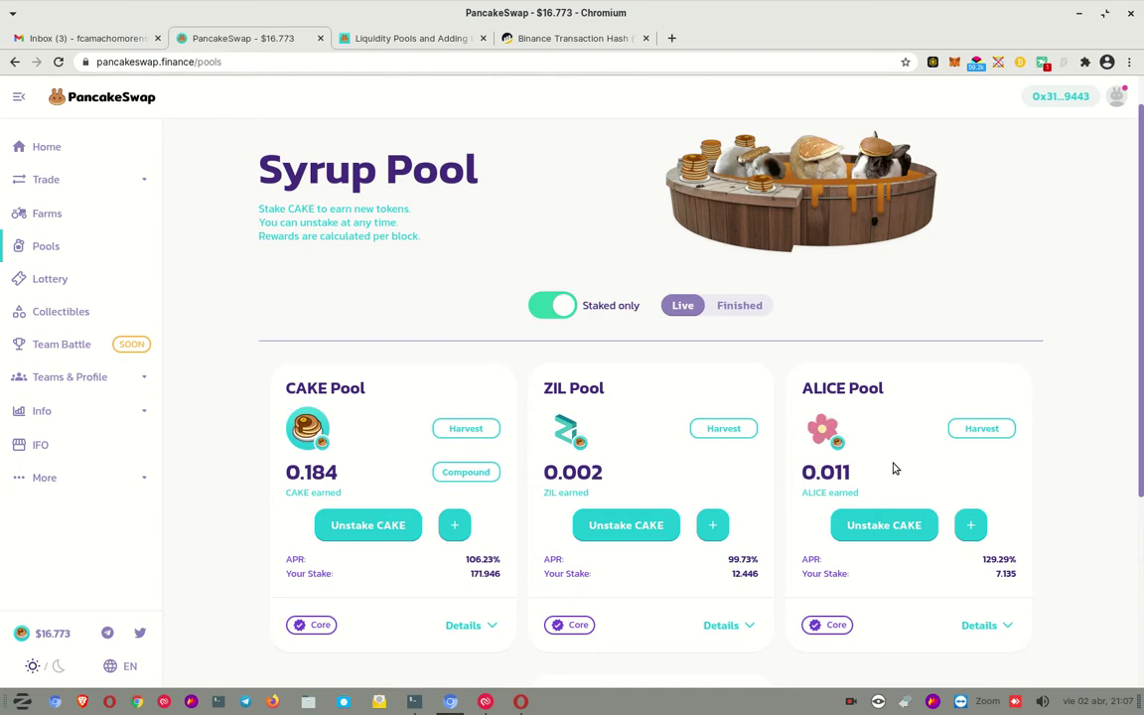
# Return to the Farms page and show only the staked farms
pyautogui.click(65, 220)
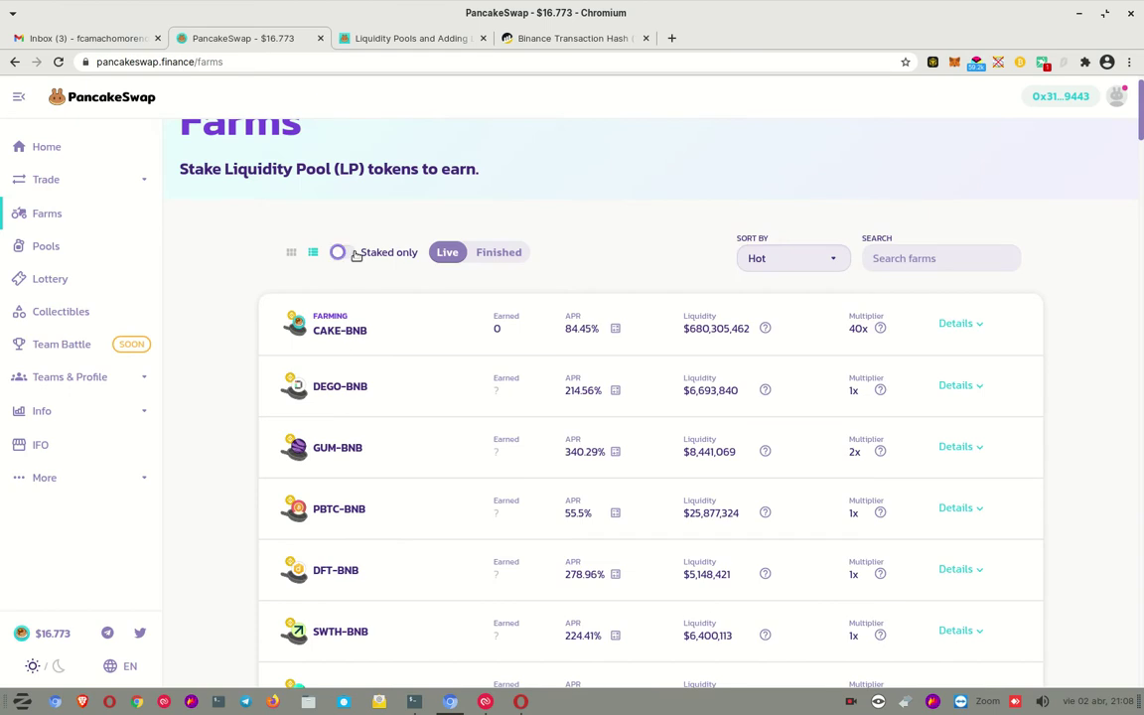
pyautogui.click(353, 254)
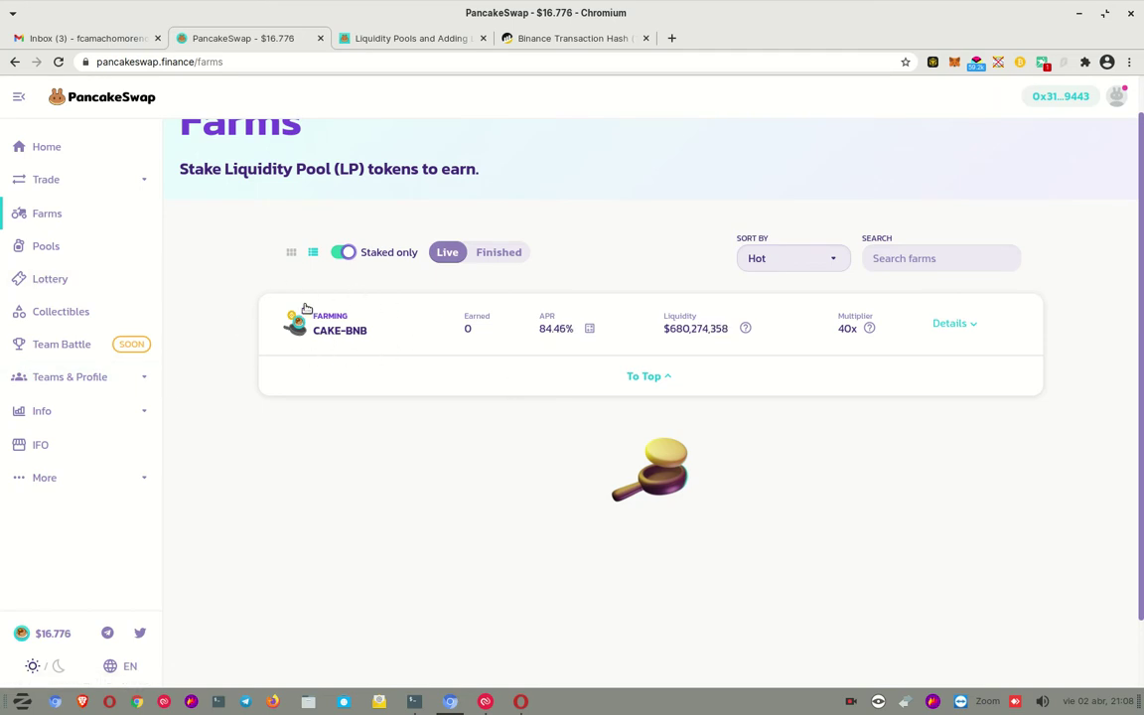
pyautogui.scroll(1, 382, 352)
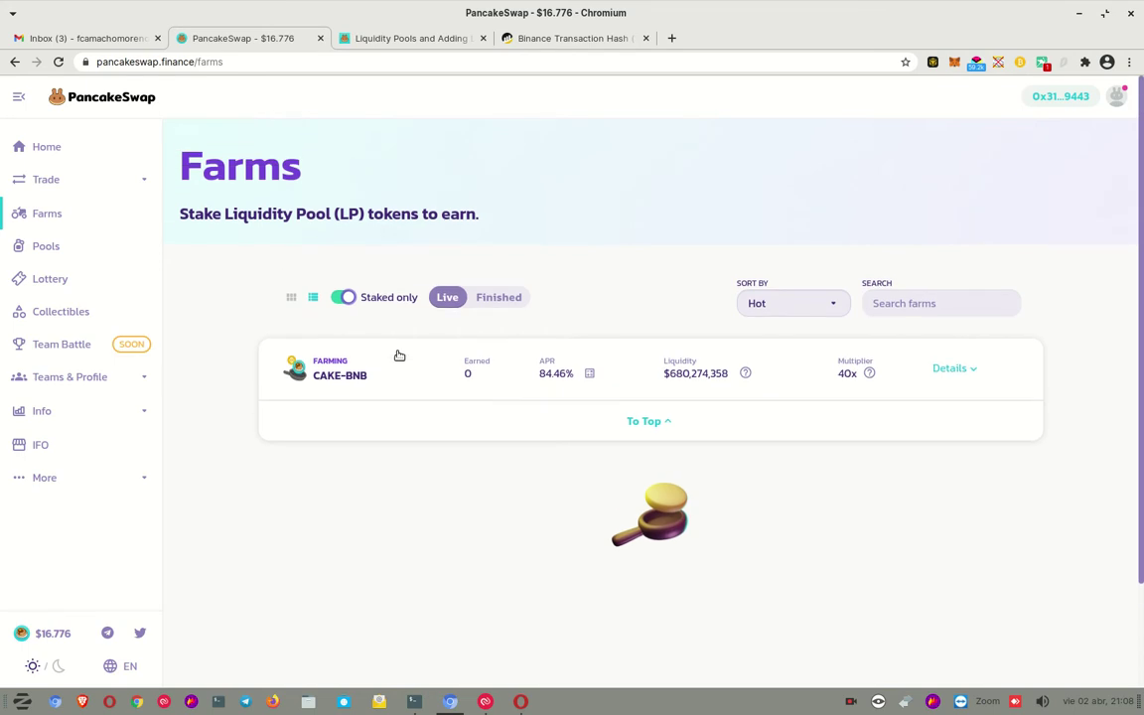
# Open the Pools page and look through the live Syrup Pools for the ZIL pool
pyautogui.click(68, 249)
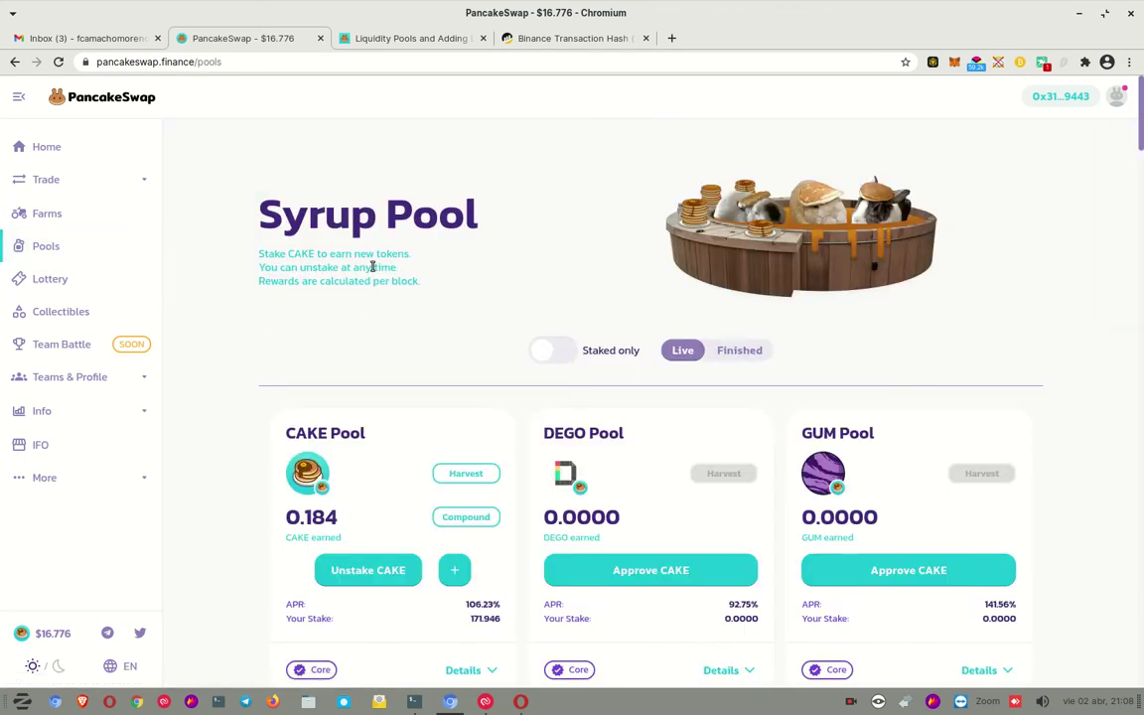
pyautogui.scroll(-4, 729, 511)
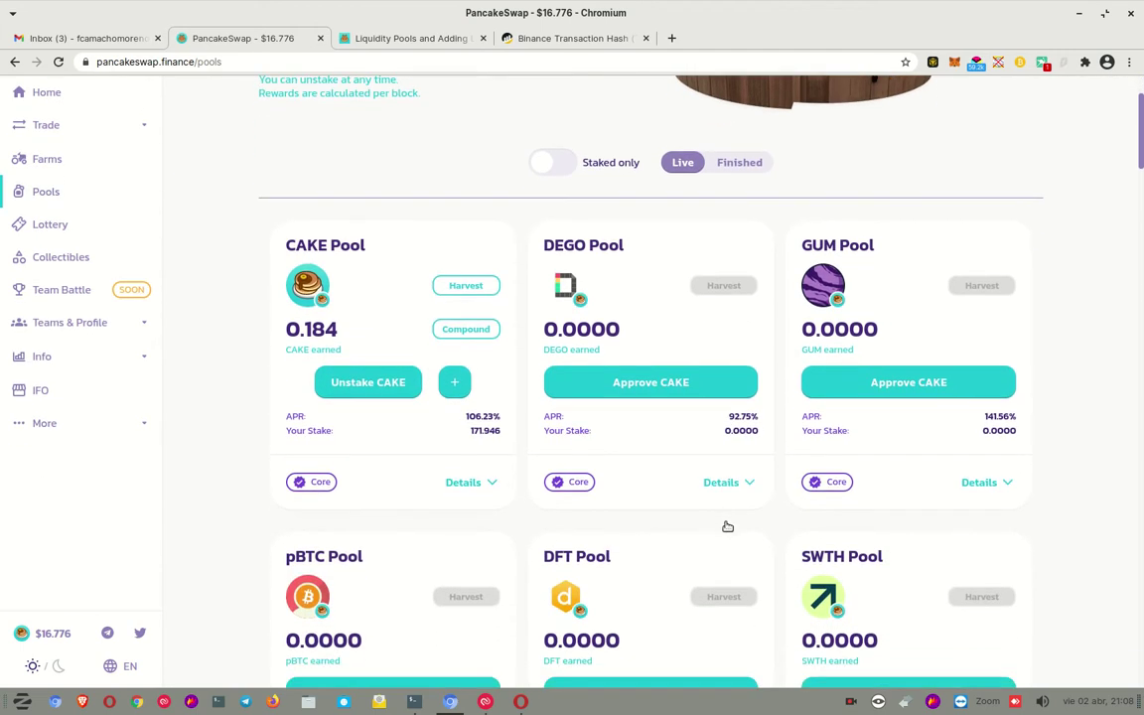
pyautogui.scroll(-2, 733, 523)
pyautogui.scroll(-3, 731, 533)
pyautogui.scroll(-2, 792, 520)
pyautogui.scroll(-4, 636, 505)
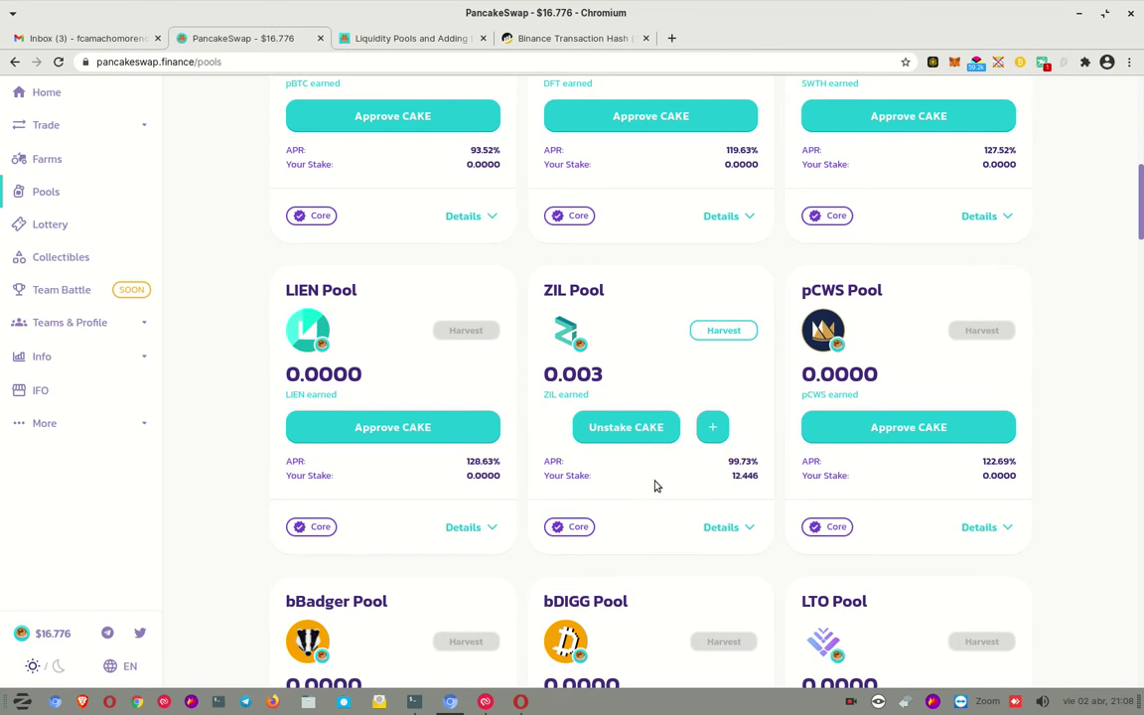
pyautogui.scroll(-8, 649, 492)
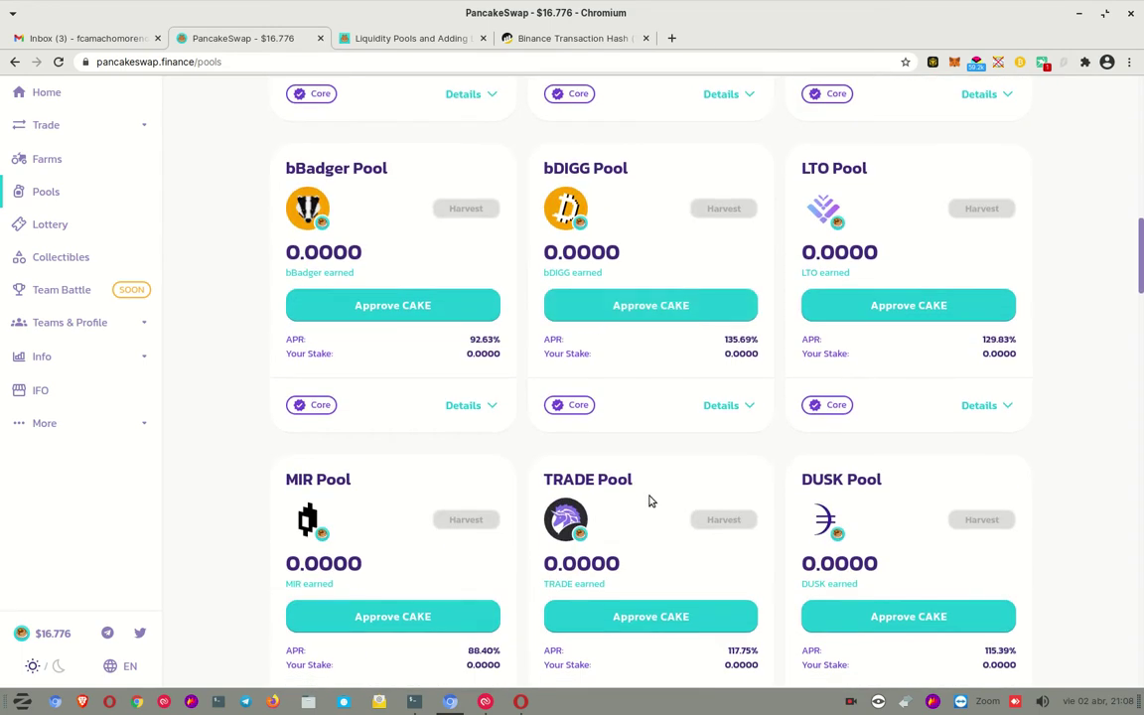
pyautogui.scroll(10, 649, 501)
pyautogui.scroll(4, 645, 499)
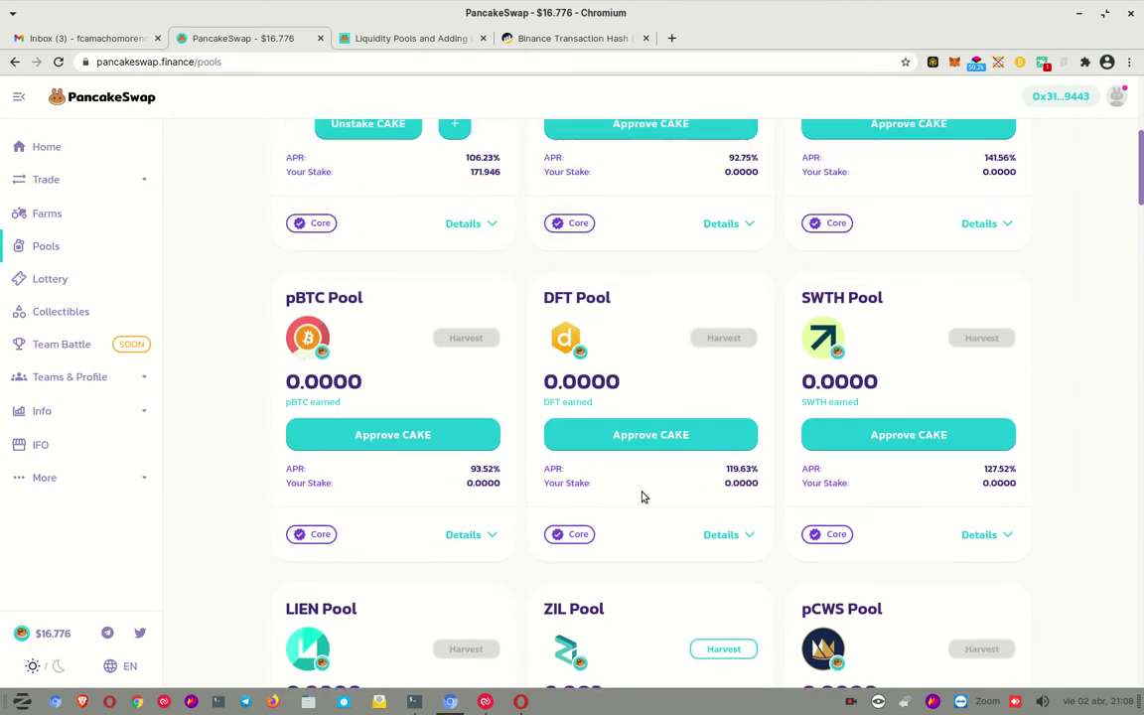
pyautogui.scroll(-5, 646, 502)
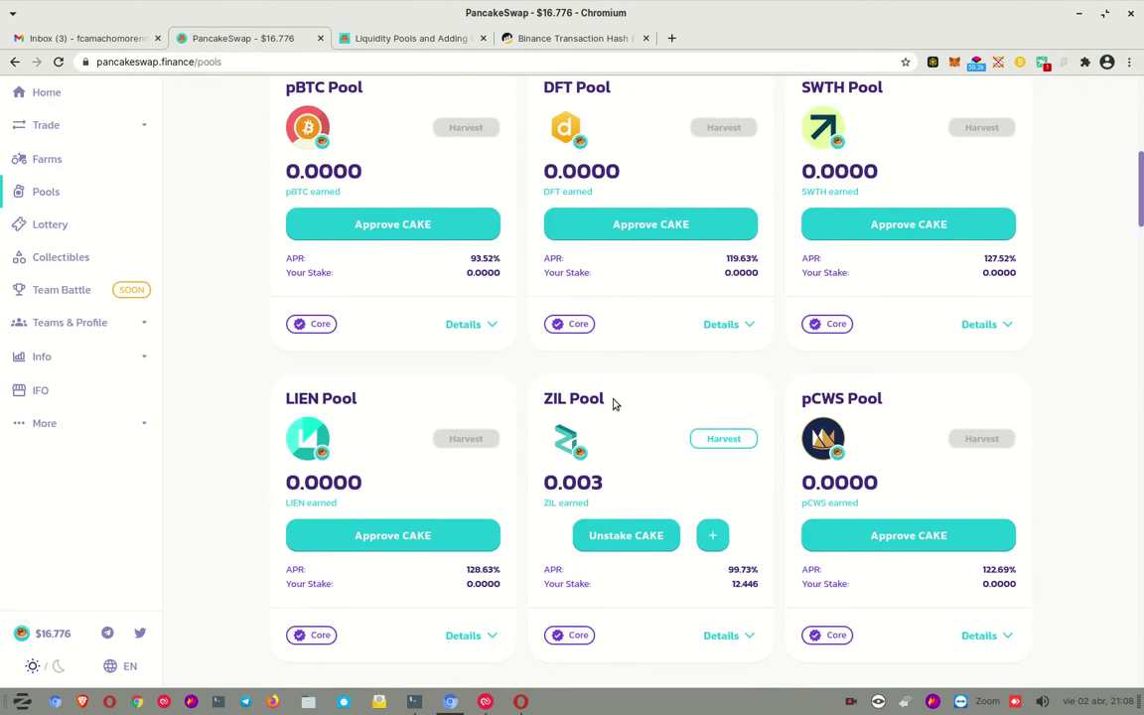
pyautogui.moveTo(613, 404); pyautogui.dragTo(536, 400)
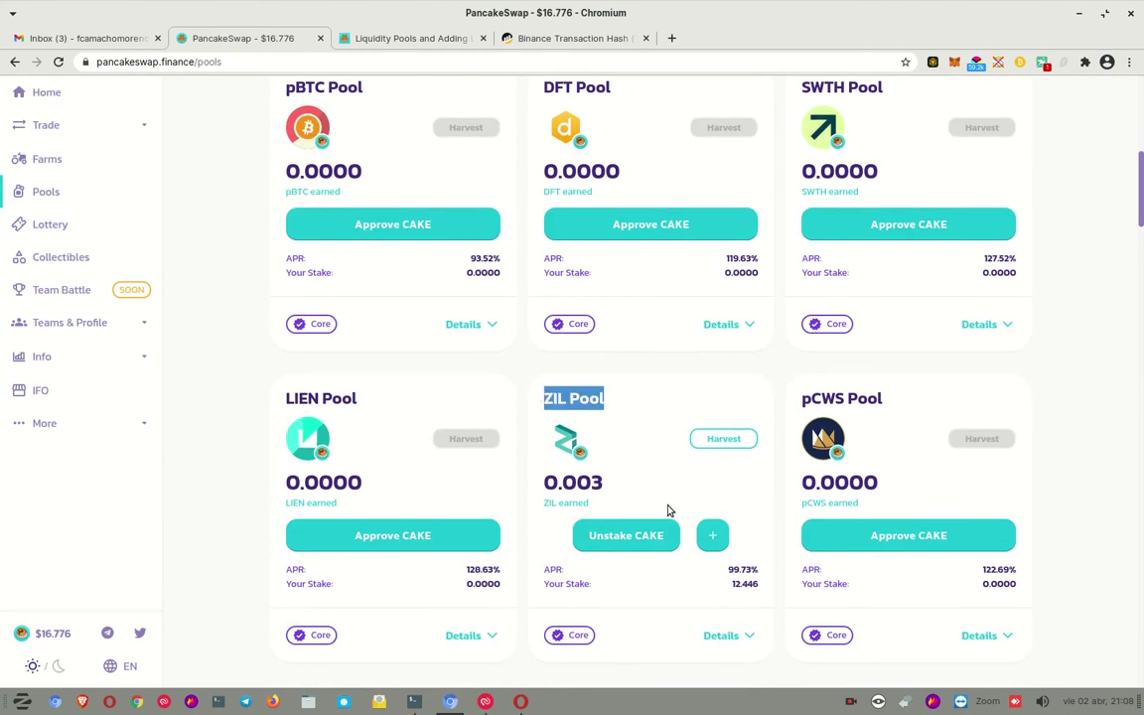
# Examine the tokens and APRs of further live pools, from bBadger through BIFI to ALICE
pyautogui.scroll(-3, 665, 513)
pyautogui.scroll(-1, 670, 506)
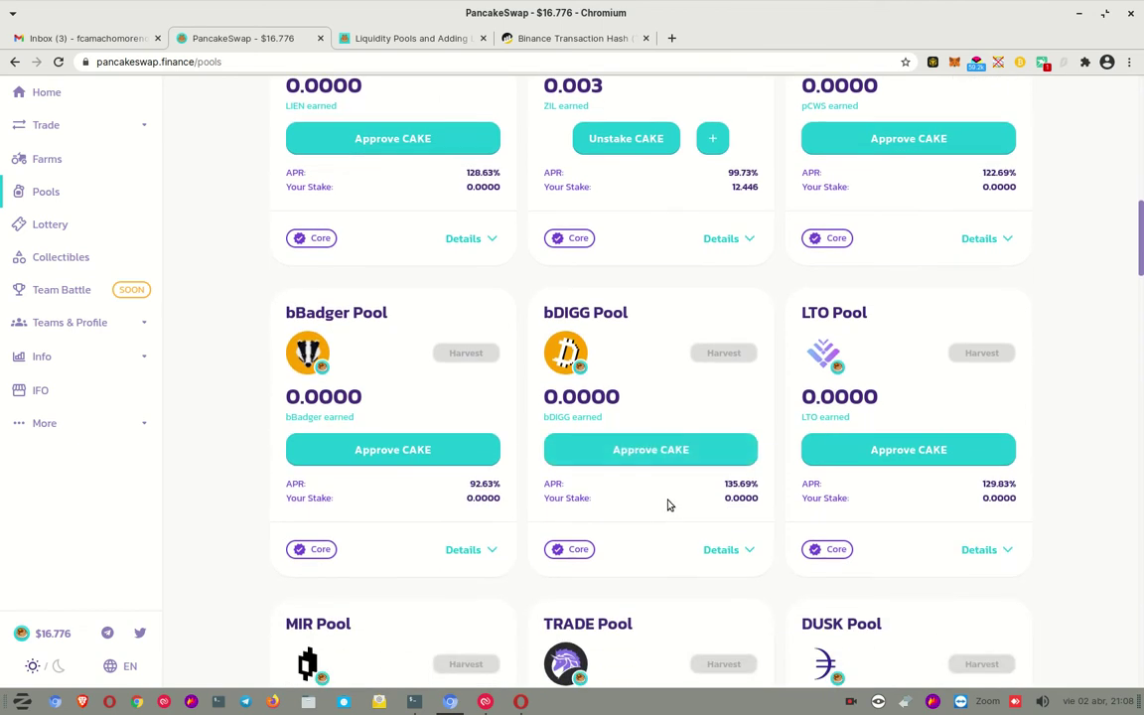
pyautogui.scroll(-4, 684, 508)
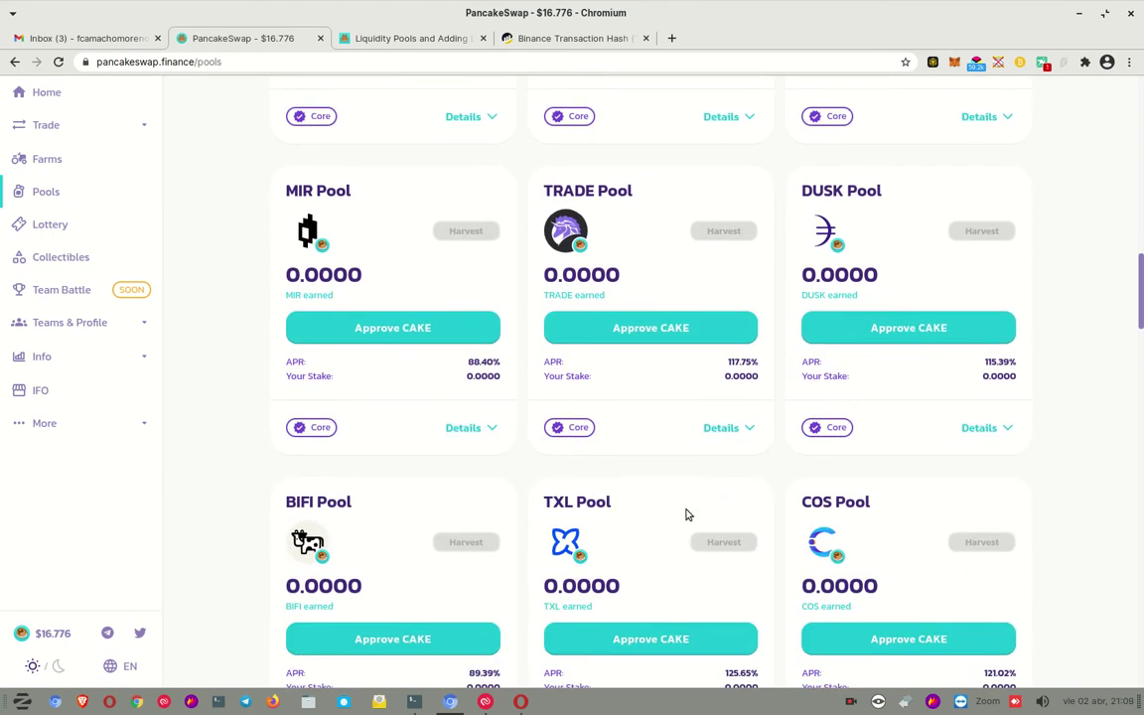
pyautogui.scroll(-1, 371, 484)
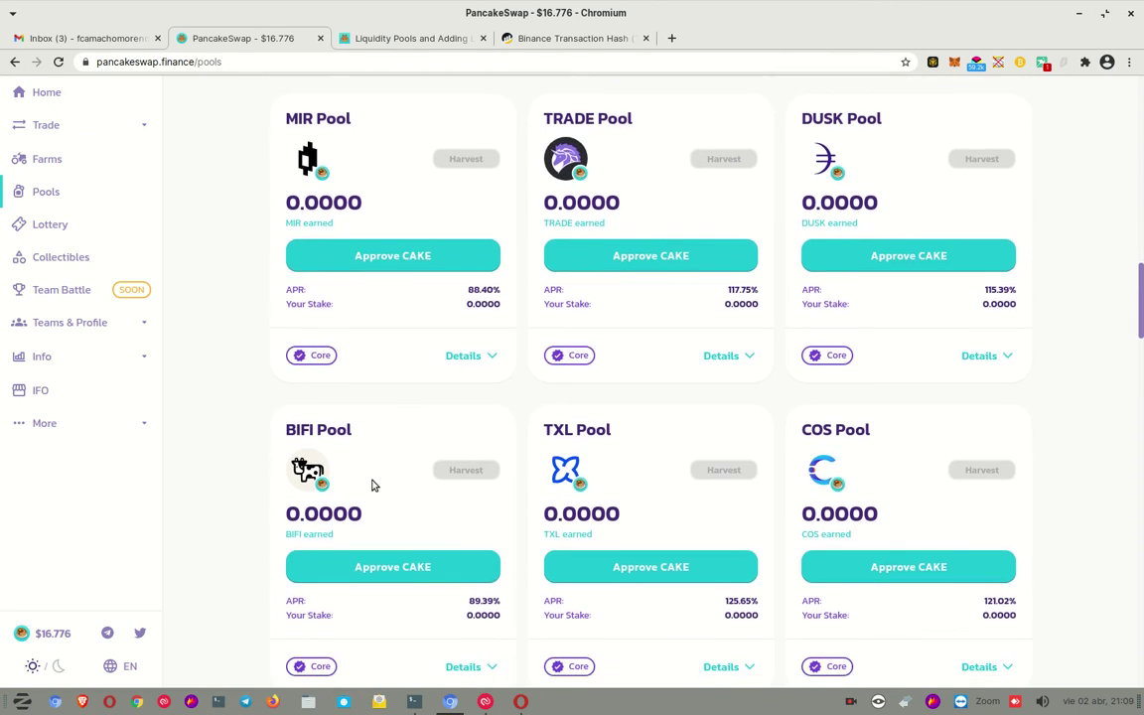
pyautogui.moveTo(353, 399); pyautogui.dragTo(281, 393)
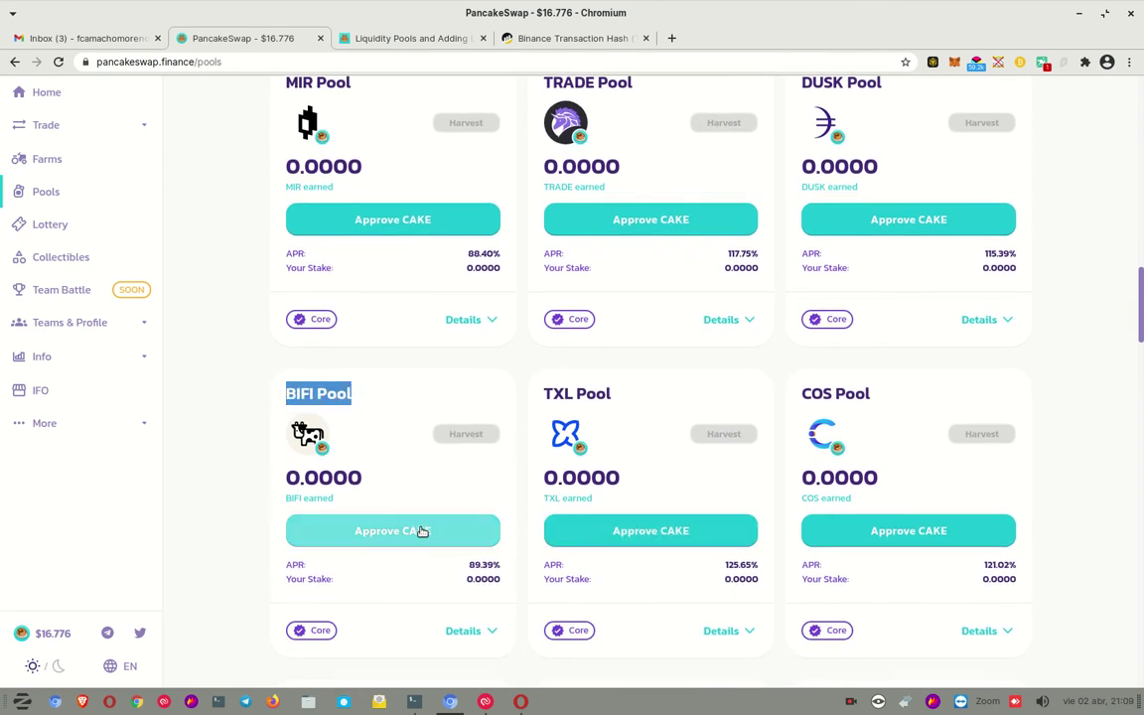
pyautogui.scroll(-1, 754, 530)
pyautogui.scroll(-1, 755, 530)
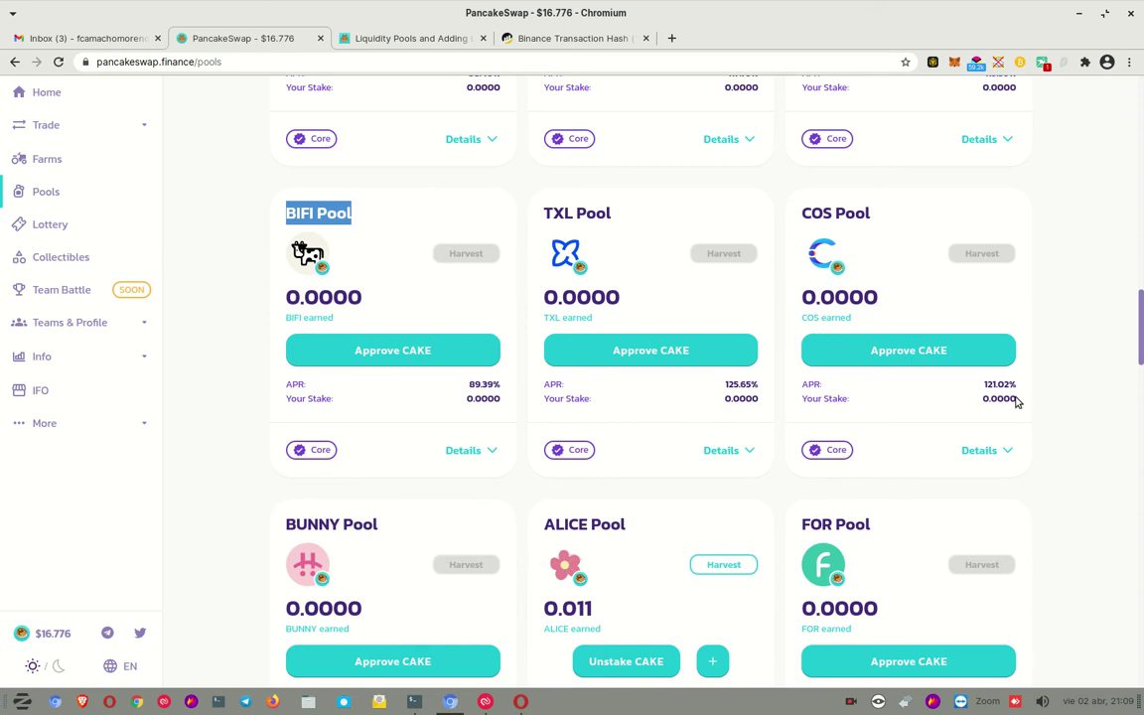
pyautogui.scroll(-2, 1098, 460)
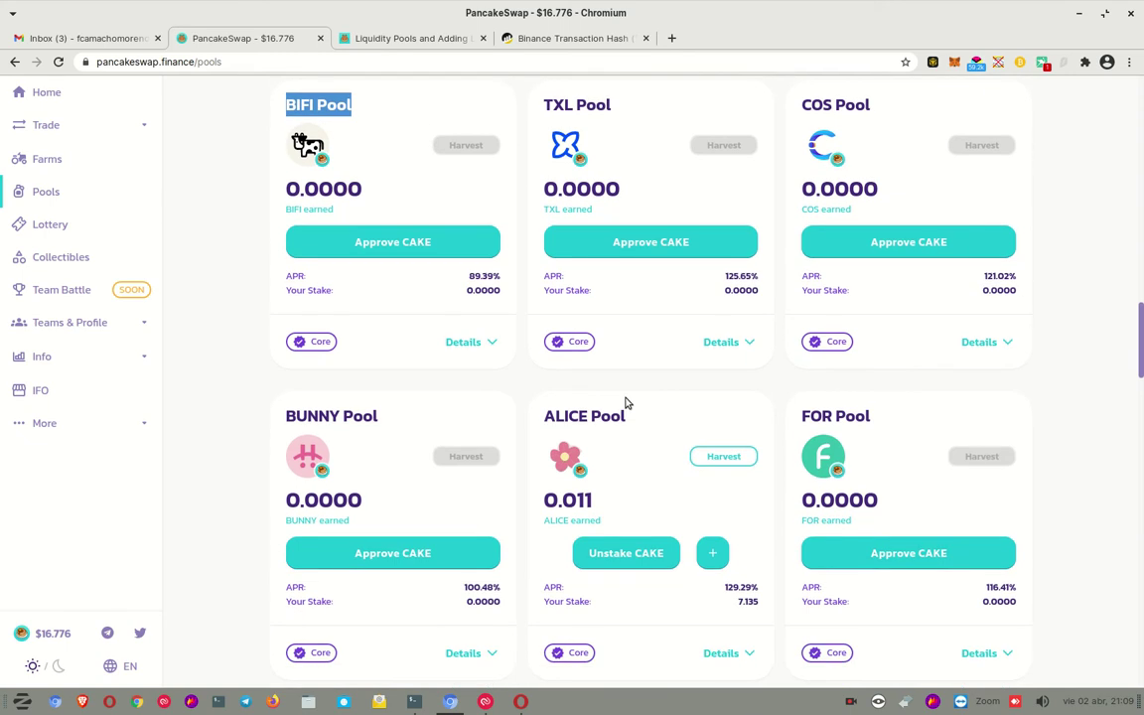
# Highlight the ALICE Pool title and examine that pool's earnings, APR and stake
pyautogui.moveTo(627, 418); pyautogui.dragTo(539, 415)
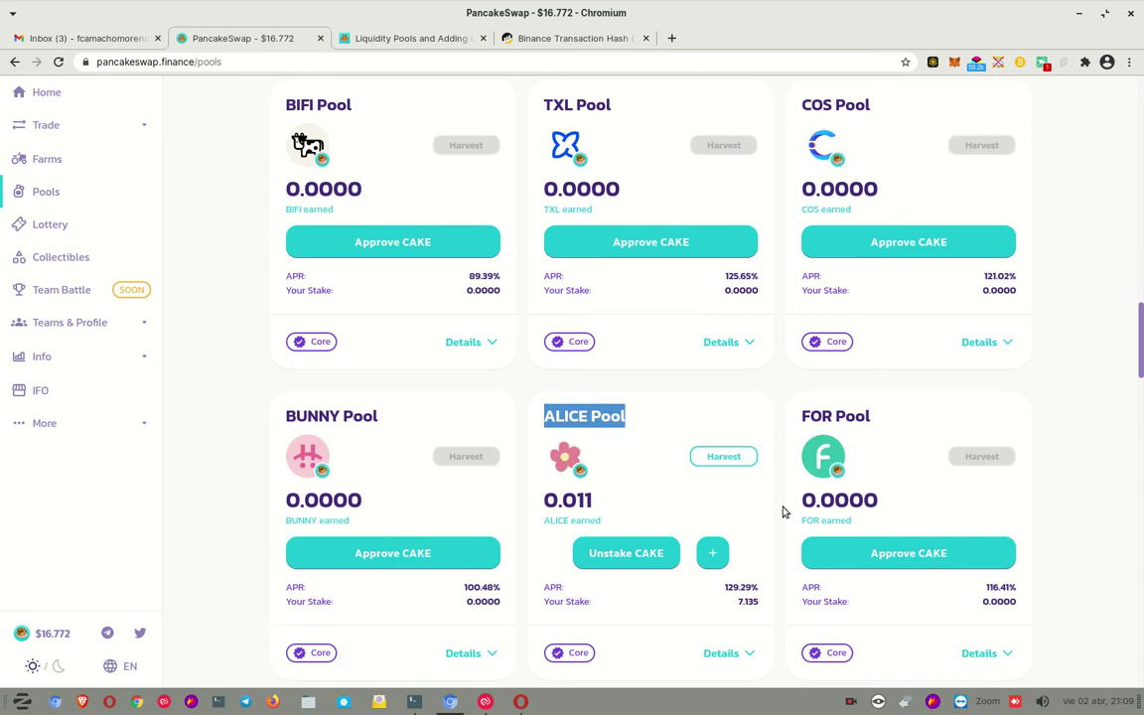
pyautogui.click(627, 427)
pyautogui.moveTo(627, 425); pyautogui.dragTo(544, 419)
# Look through the tokens and APRs of the remaining live pools, from BUX to DITTO, and return to the CAKE Pool
pyautogui.scroll(-2, 1057, 461)
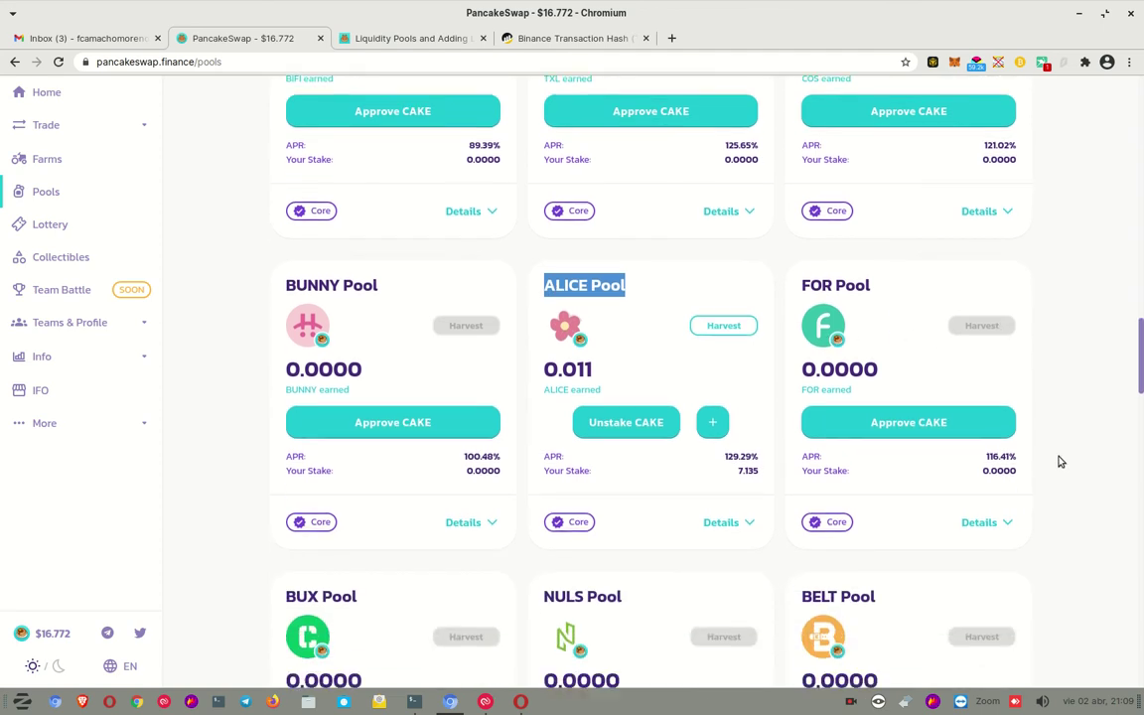
pyautogui.scroll(-2, 1059, 463)
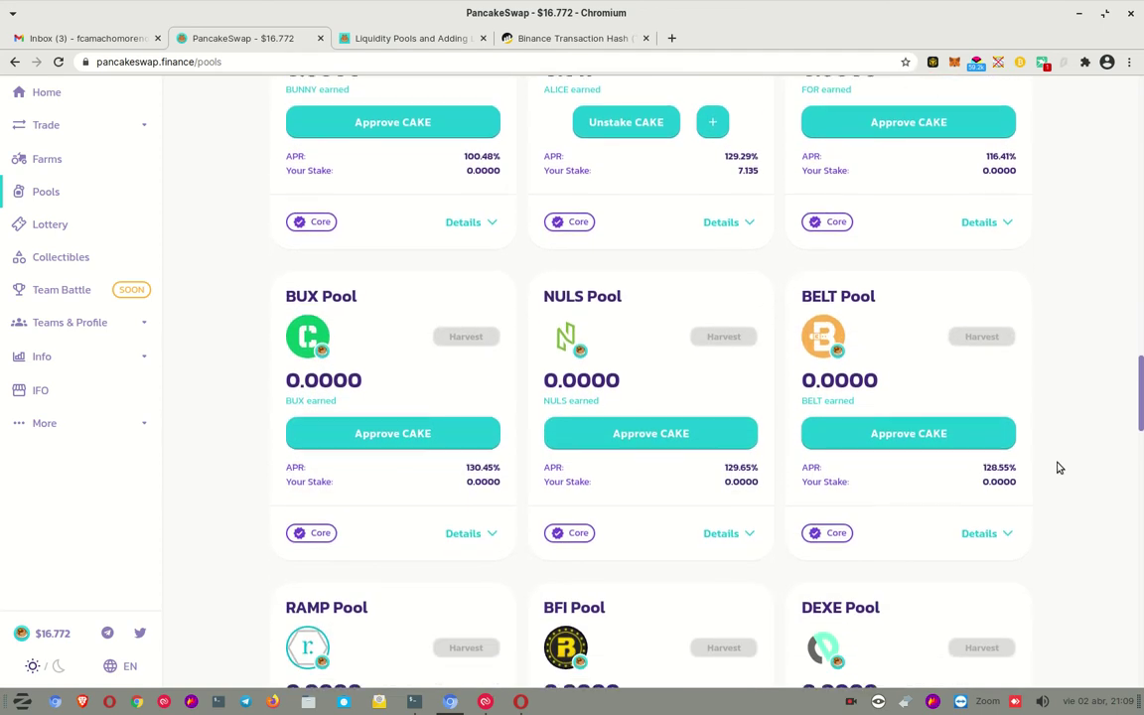
pyautogui.scroll(-2, 1059, 467)
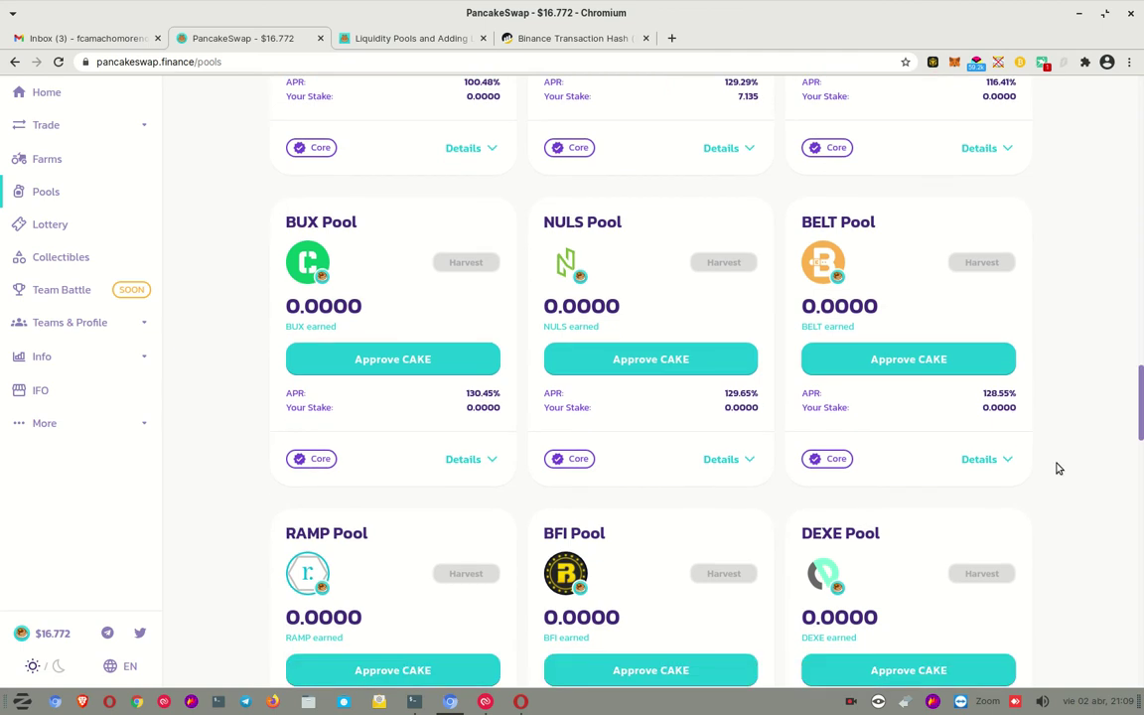
pyautogui.scroll(-3, 1055, 475)
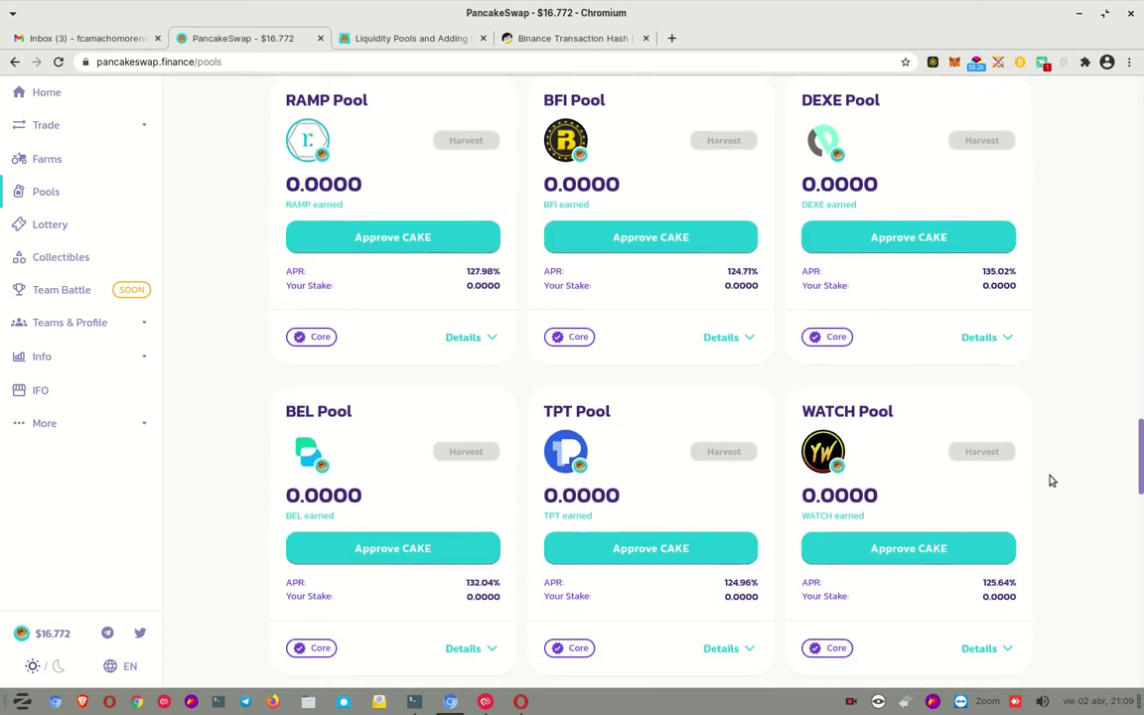
pyautogui.scroll(-2, 1052, 481)
pyautogui.scroll(-3, 1044, 483)
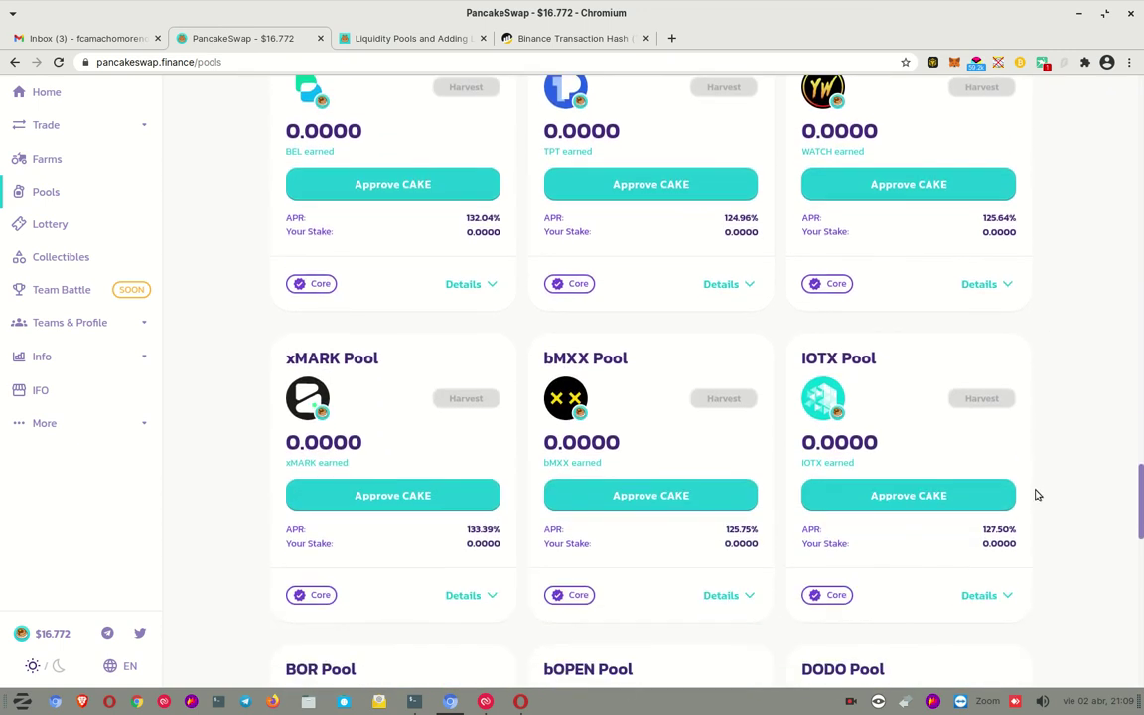
pyautogui.scroll(-4, 1034, 506)
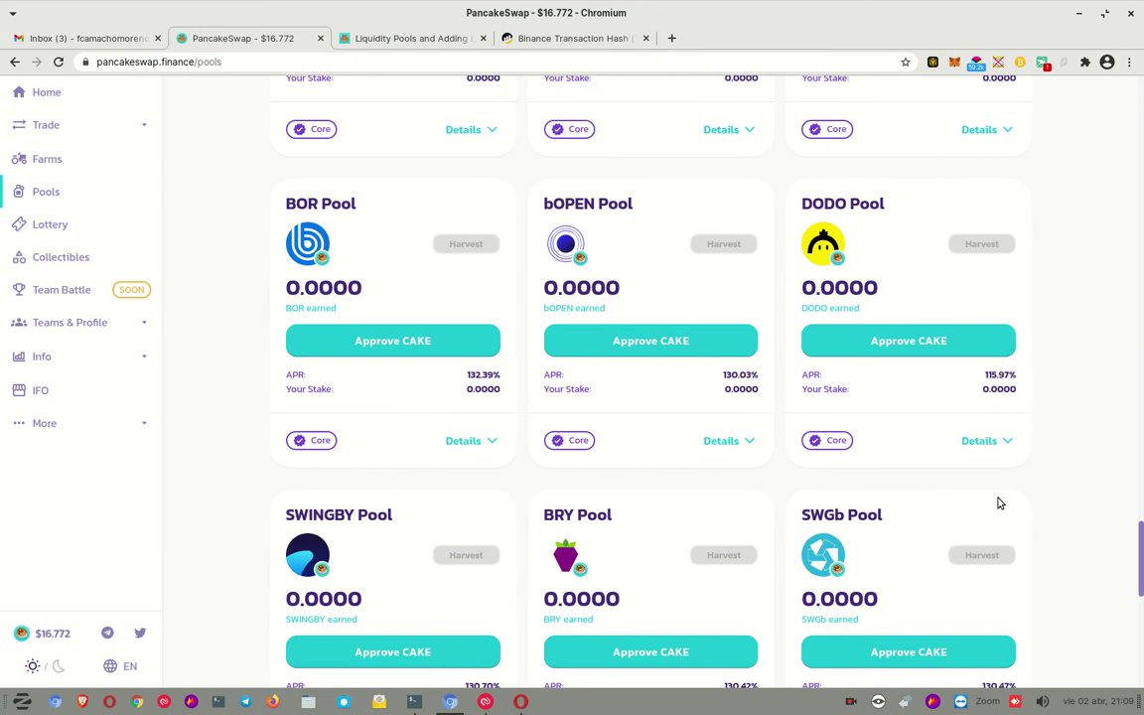
pyautogui.scroll(-3, 995, 499)
pyautogui.scroll(-2, 989, 497)
pyautogui.scroll(15, 976, 494)
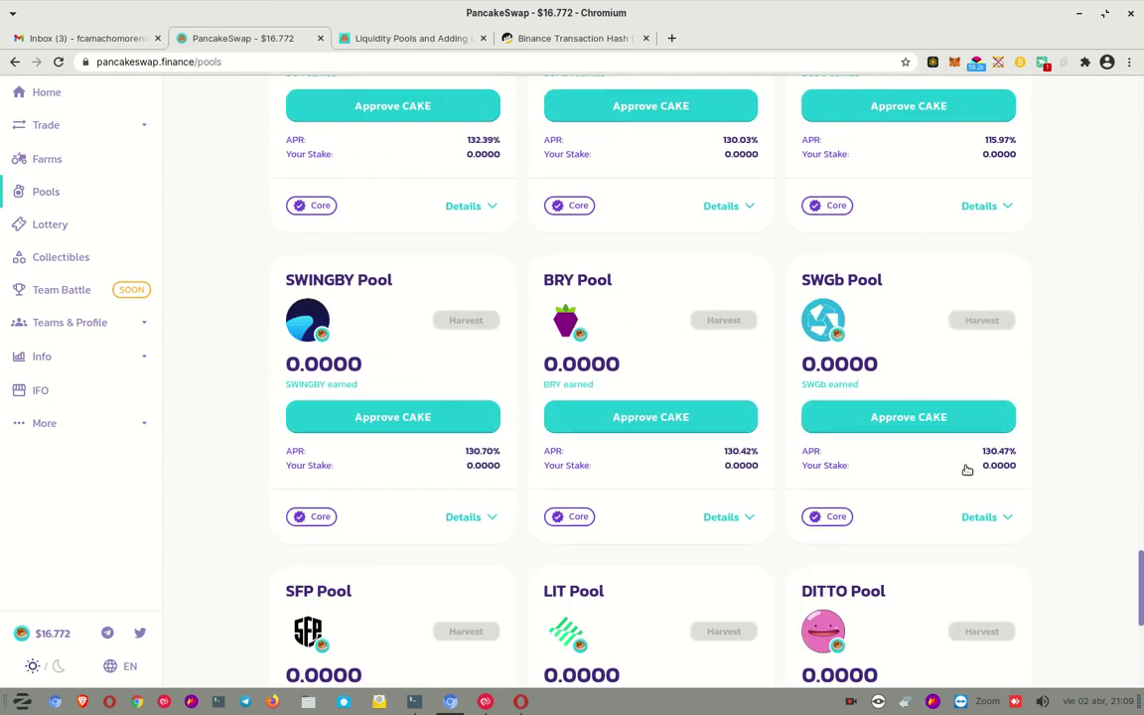
pyautogui.scroll(20, 966, 471)
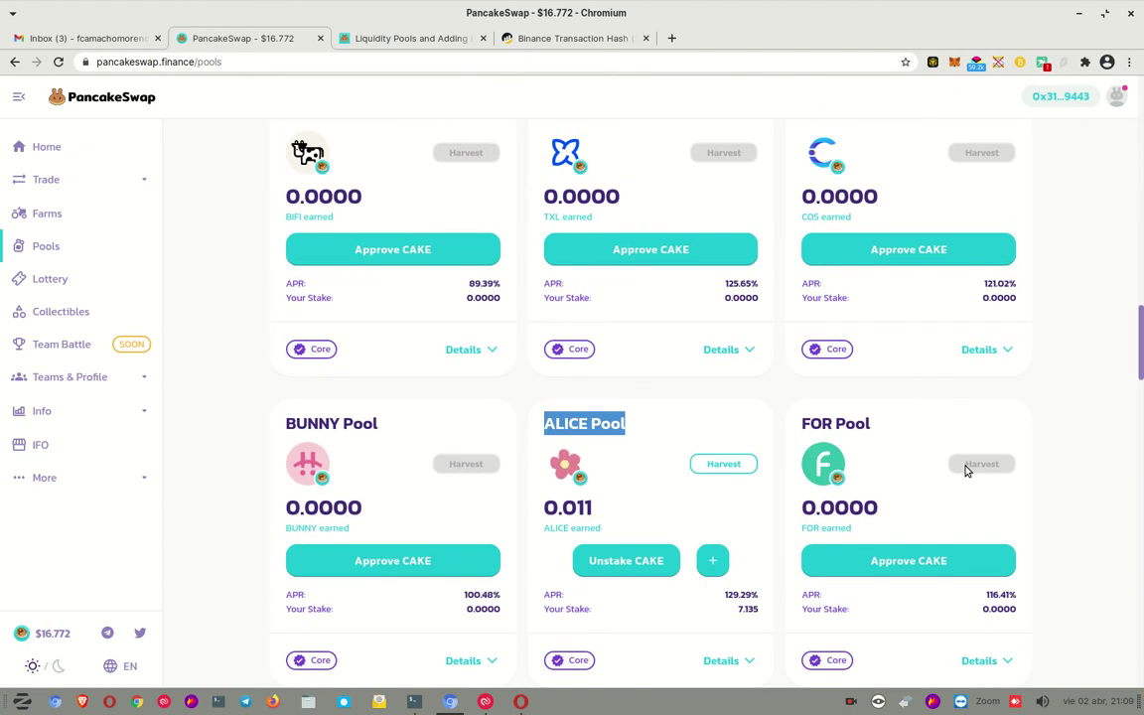
pyautogui.scroll(5, 966, 470)
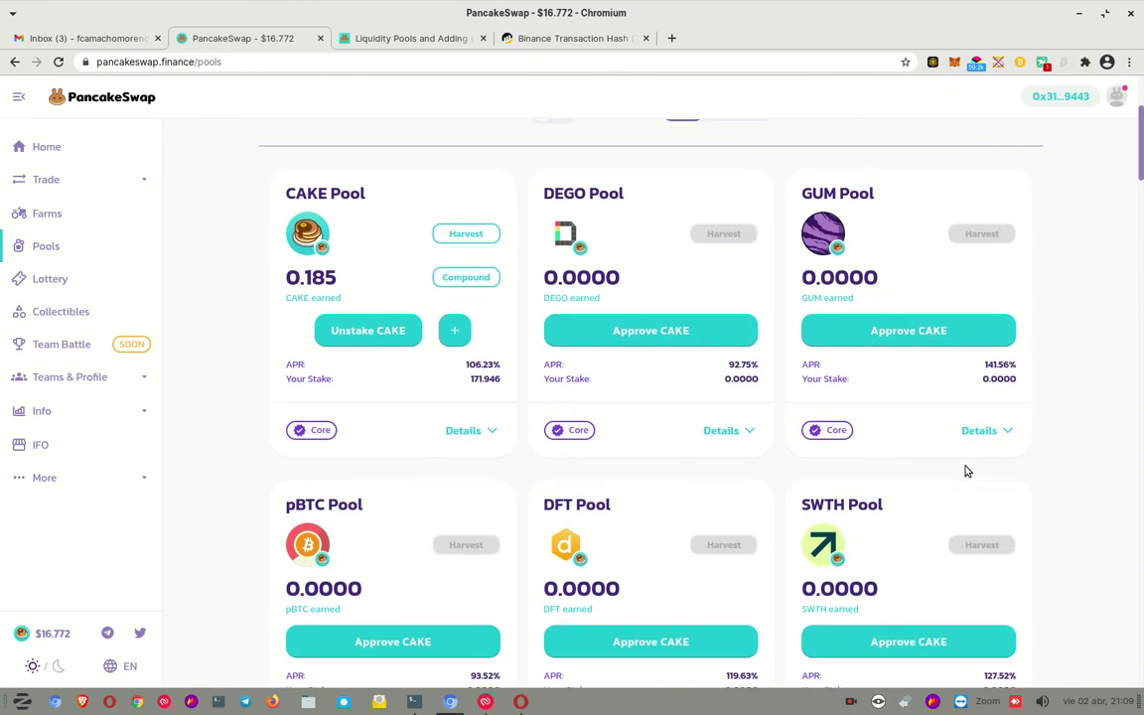